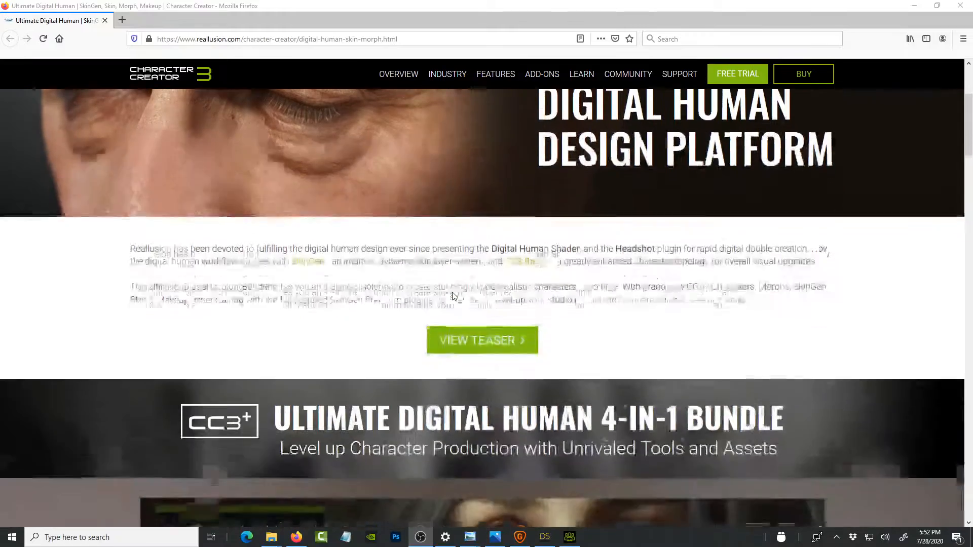
- Examine the Ultimate Digital Human web page, from the introduction through the 4-in-1 bundle's contents to the Human Anatomy Set
{"action": "scroll", "coordinate": [656, 284], "scroll_direction": "down", "scroll_amount": 3}
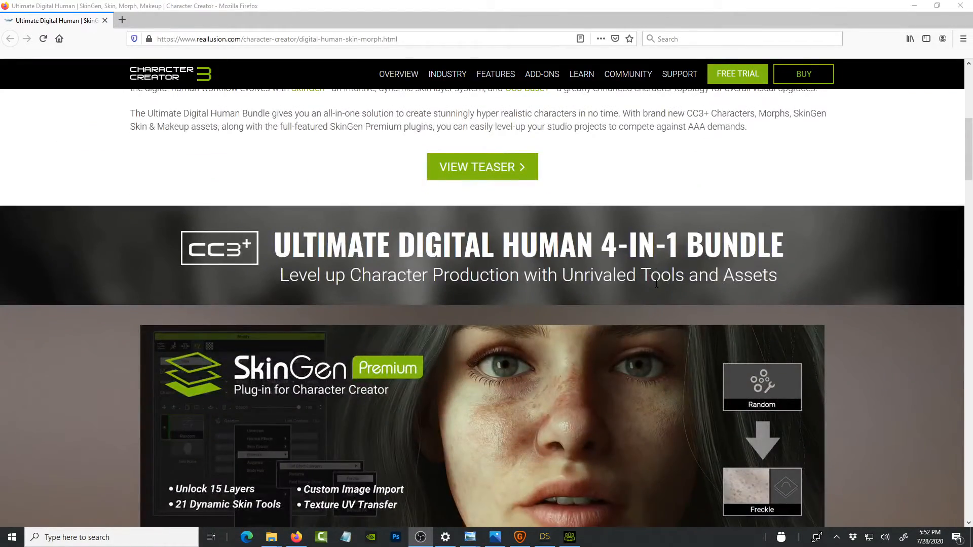
{"action": "scroll", "coordinate": [656, 283], "scroll_direction": "down", "scroll_amount": 2}
{"action": "scroll", "coordinate": [656, 284], "scroll_direction": "up", "scroll_amount": 6}
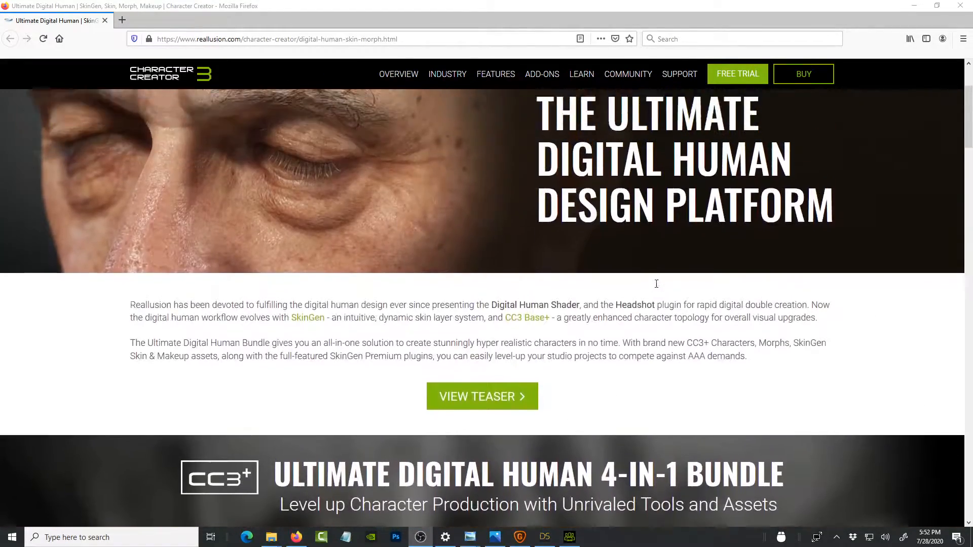
{"action": "scroll", "coordinate": [656, 284], "scroll_direction": "up", "scroll_amount": 3}
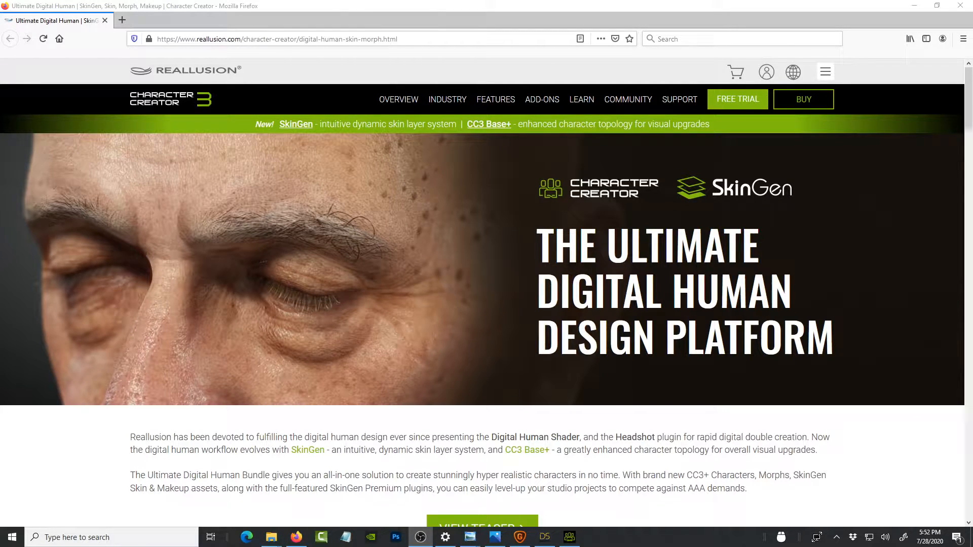
{"action": "scroll", "coordinate": [667, 313], "scroll_direction": "down", "scroll_amount": 15}
{"action": "scroll", "coordinate": [667, 314], "scroll_direction": "up", "scroll_amount": 3}
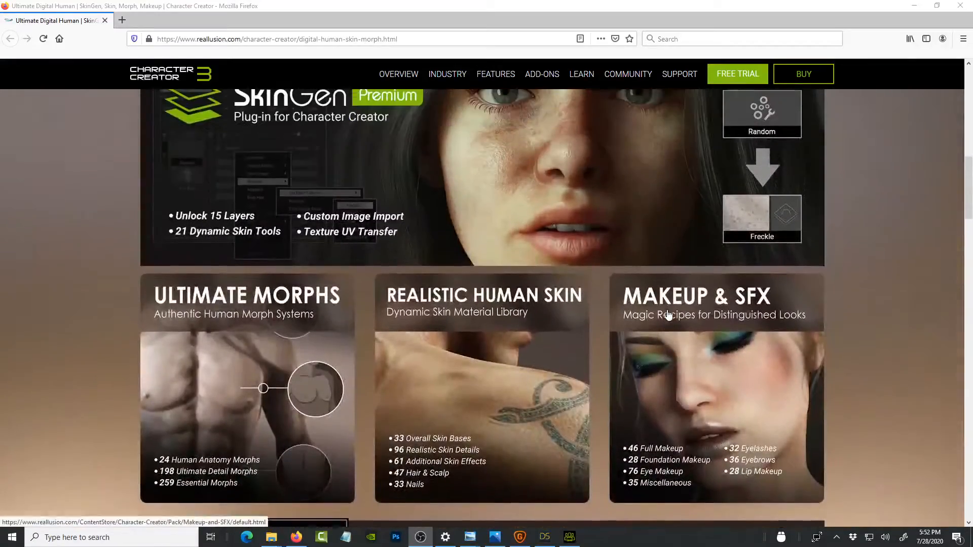
{"action": "scroll", "coordinate": [872, 296], "scroll_direction": "up", "scroll_amount": 3}
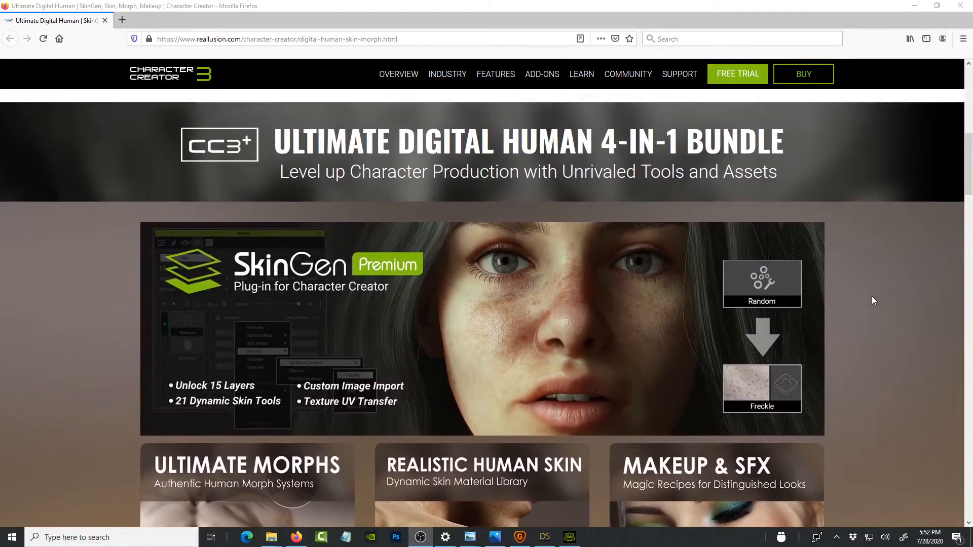
{"action": "scroll", "coordinate": [872, 297], "scroll_direction": "down", "scroll_amount": 10}
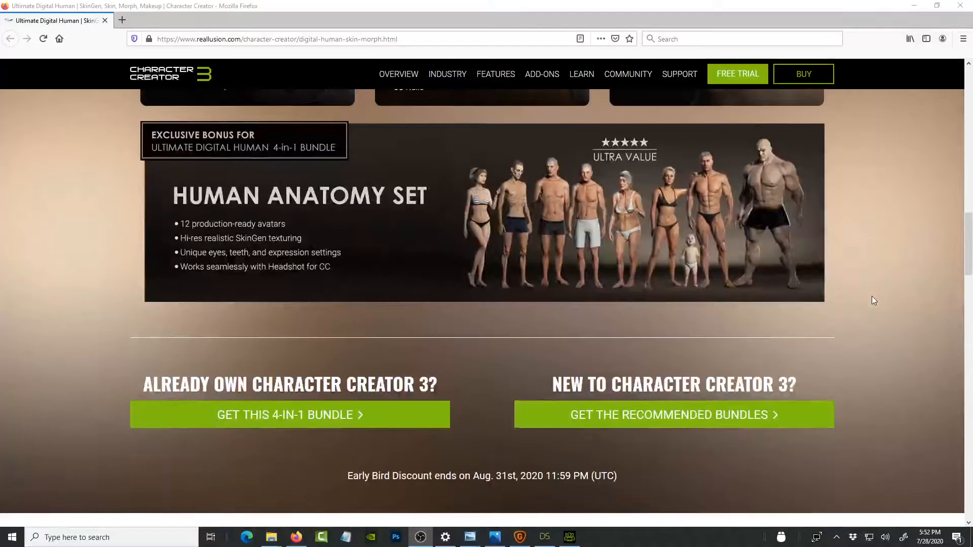
{"action": "scroll", "coordinate": [871, 295], "scroll_direction": "up", "scroll_amount": 7}
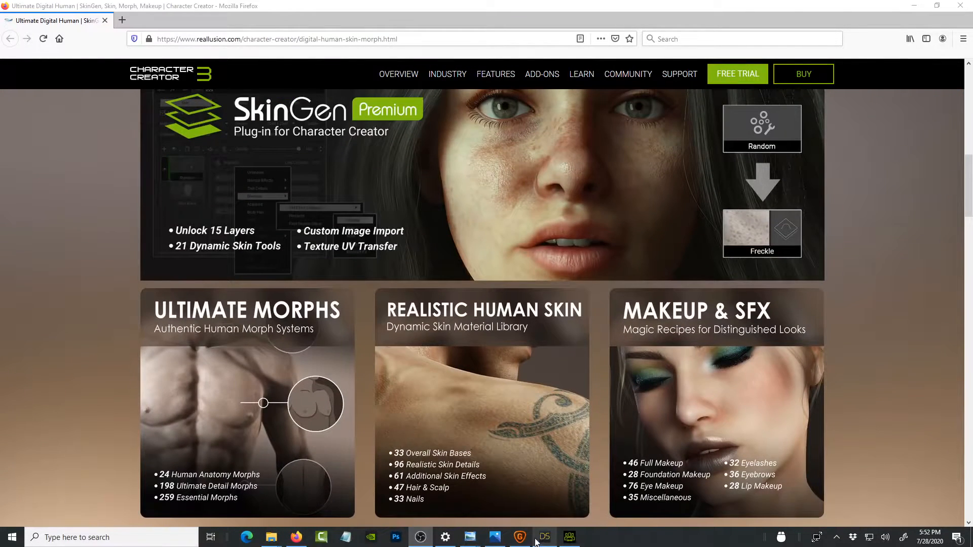
- Compare the male character's head in DAZ Studio with the default female avatar in Character Creator 3 by switching between both programs
{"action": "left_click", "coordinate": [545, 537]}
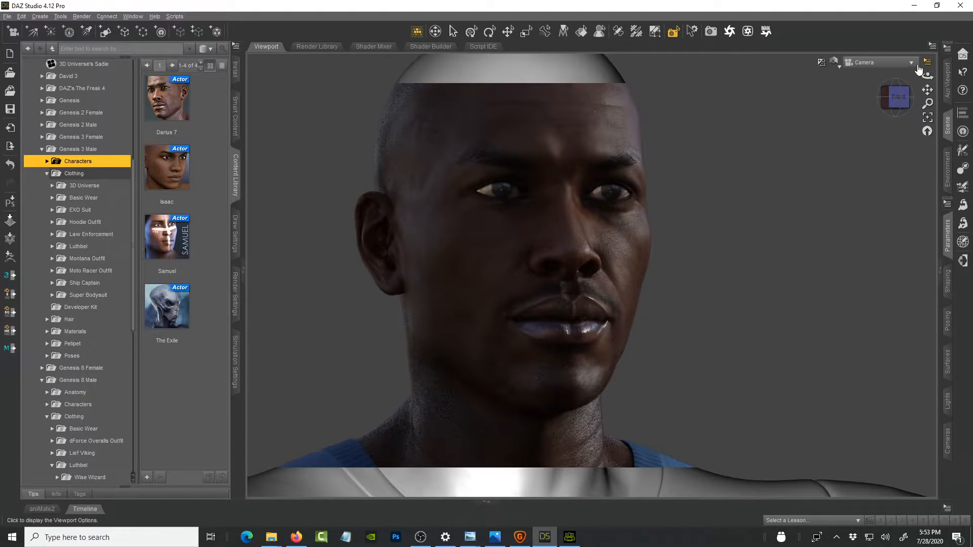
{"action": "mouse_move", "coordinate": [927, 76]}
{"action": "left_mouse_down"}
{"action": "mouse_move", "coordinate": [942, 77]}
{"action": "mouse_move", "coordinate": [917, 91]}
{"action": "mouse_move", "coordinate": [927, 91]}
{"action": "left_mouse_up"}
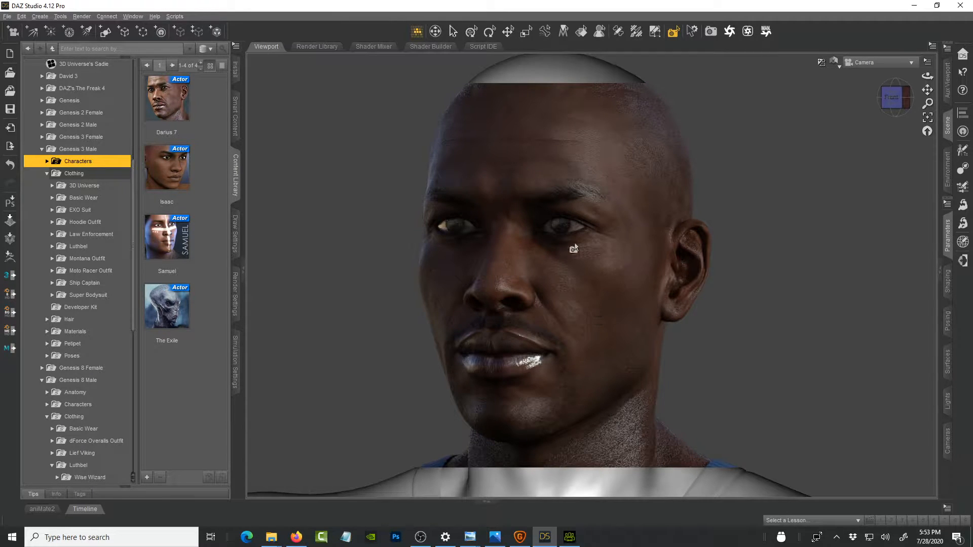
{"action": "left_click", "coordinate": [570, 536]}
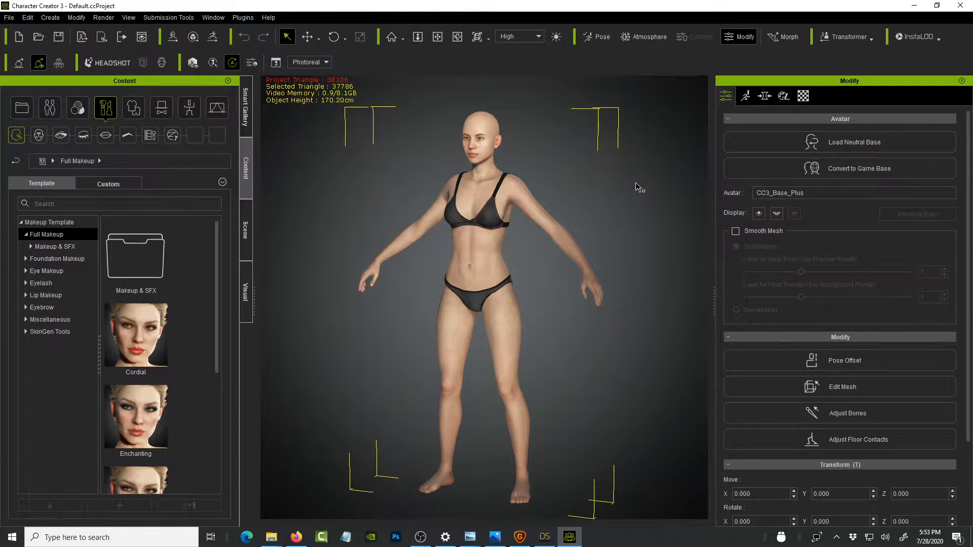
{"action": "middle_click_drag", "start_coordinate": [654, 228], "coordinate": [632, 239]}
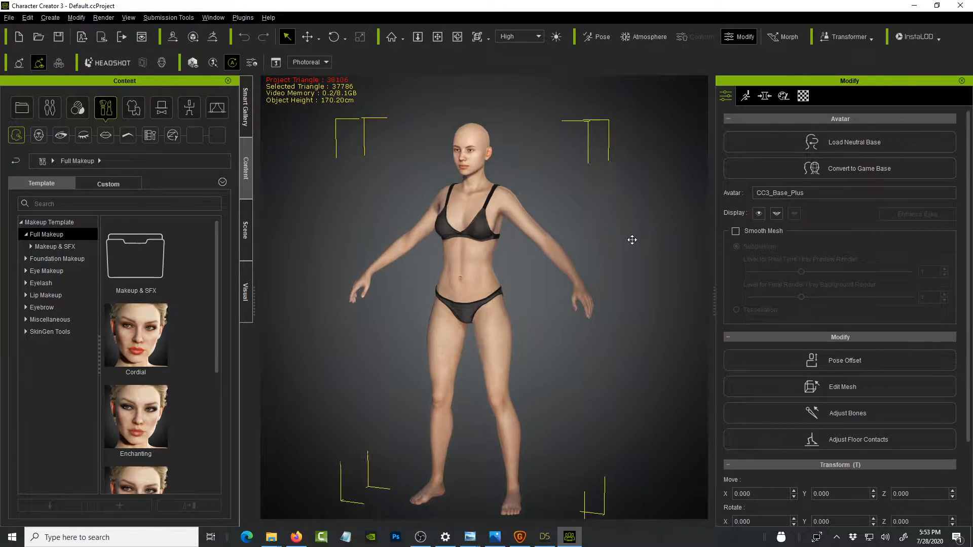
{"action": "right_click_drag", "start_coordinate": [632, 240], "coordinate": [598, 447]}
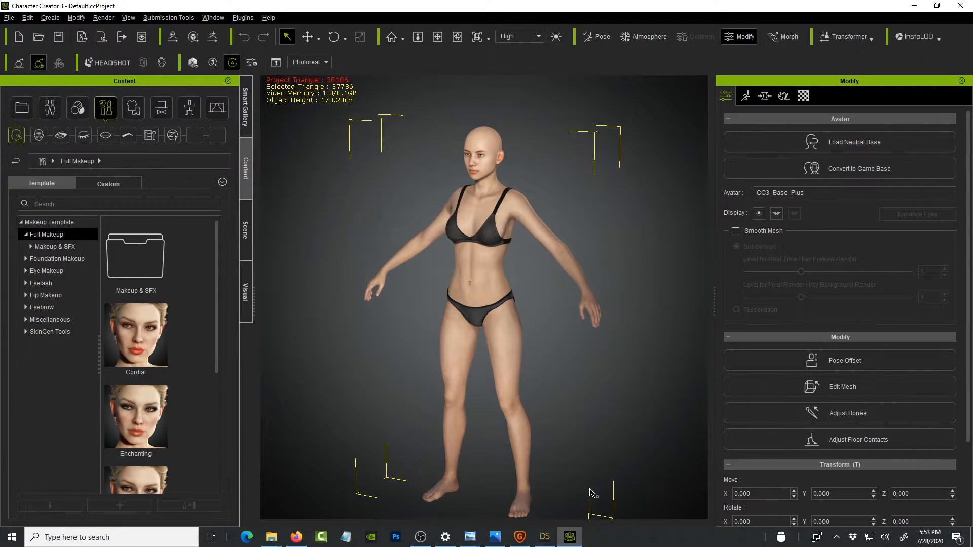
{"action": "left_click", "coordinate": [547, 538]}
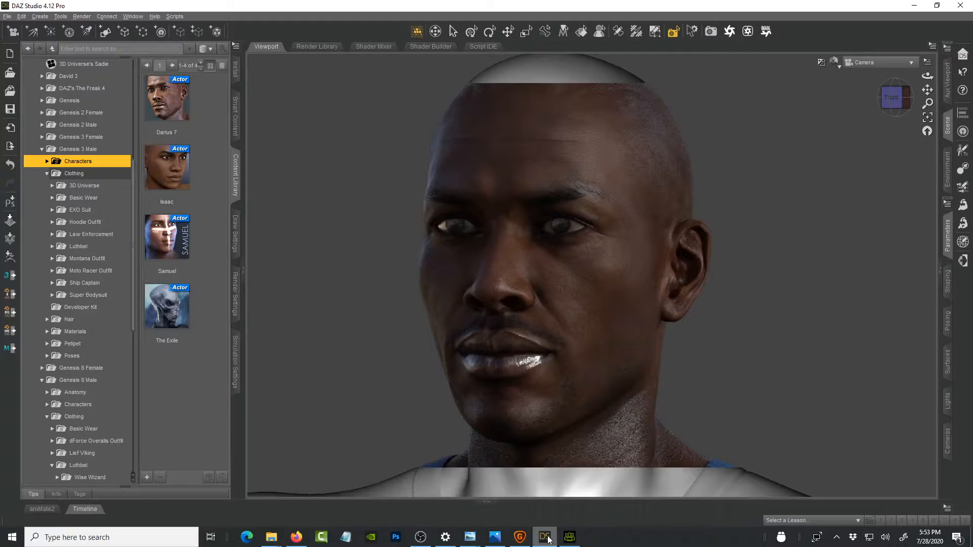
{"action": "left_click_drag", "start_coordinate": [928, 76], "coordinate": [912, 76]}
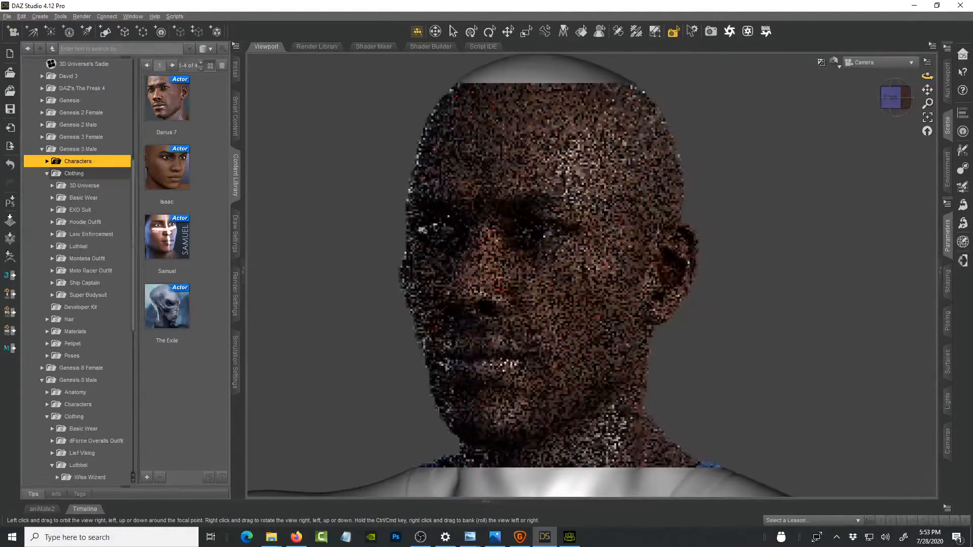
{"action": "left_click", "coordinate": [569, 538]}
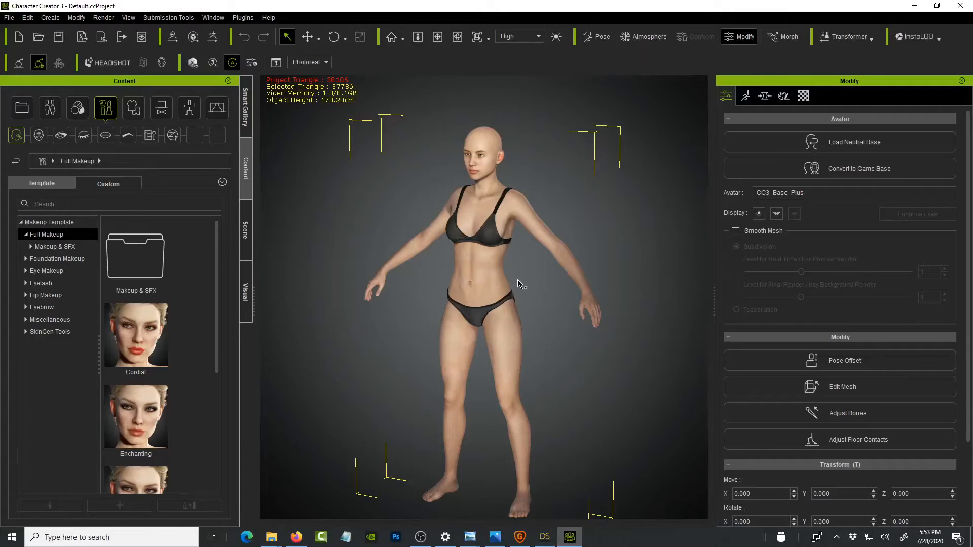
- Switch to Firefox and view the headline section at the start of the Ultimate Digital Human page
{"action": "left_click", "coordinate": [296, 537]}
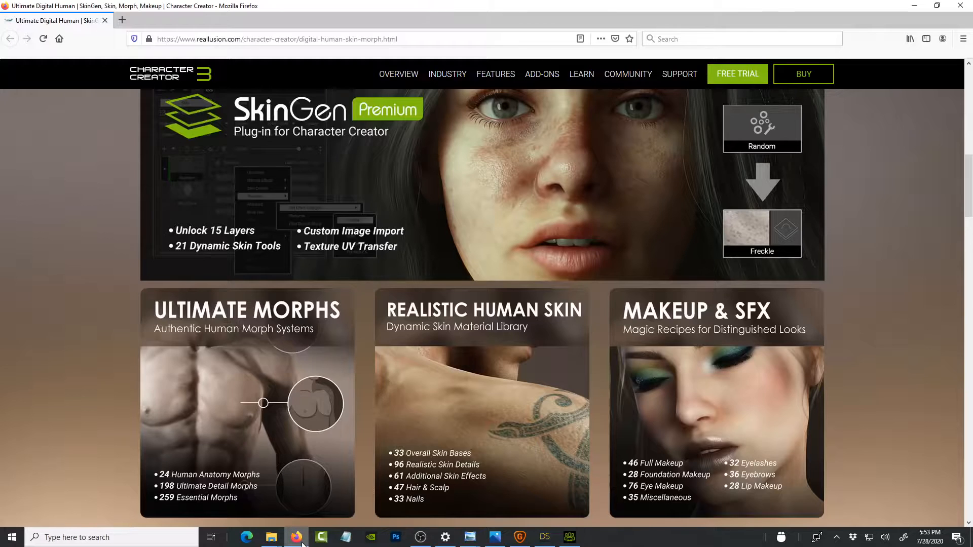
{"action": "scroll", "coordinate": [699, 280], "scroll_direction": "up", "scroll_amount": 10}
{"action": "scroll", "coordinate": [699, 280], "scroll_direction": "up", "scroll_amount": 2}
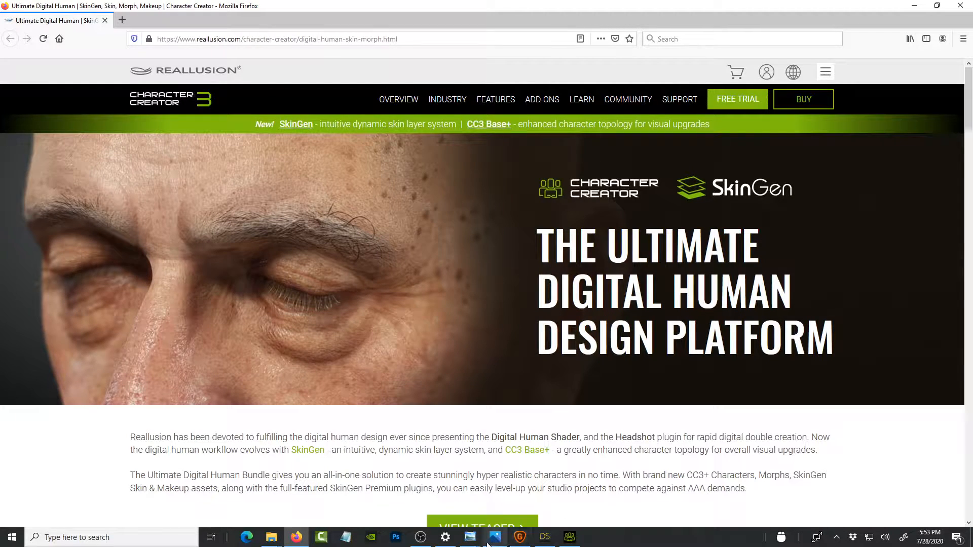
- Switch to Windows Photo Viewer and view the renders Sci-Fi_Concept_Solomon_07_Denoised_beauty and Sci-Fi_Concept_Solomon_06_Denoised_beauty
{"action": "left_click", "coordinate": [470, 537]}
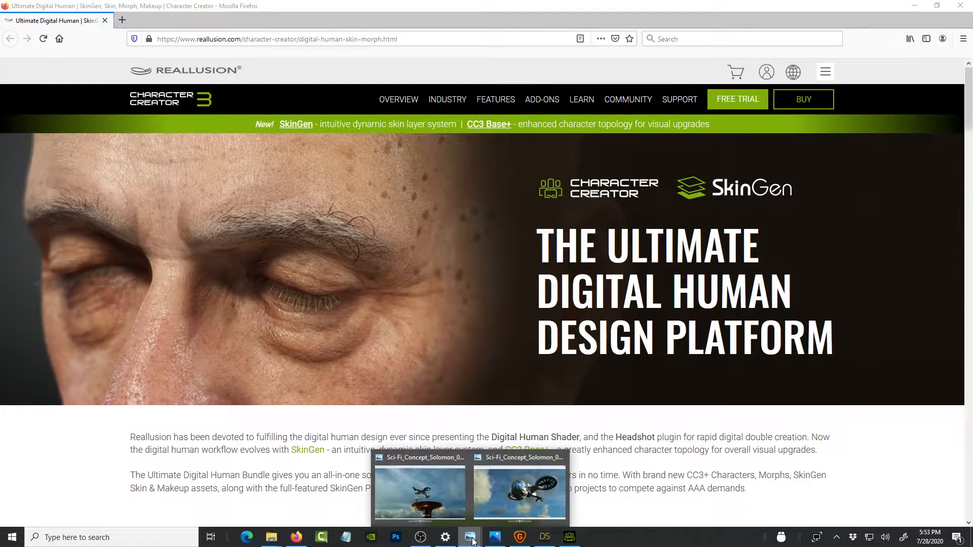
{"action": "left_click", "coordinate": [448, 487]}
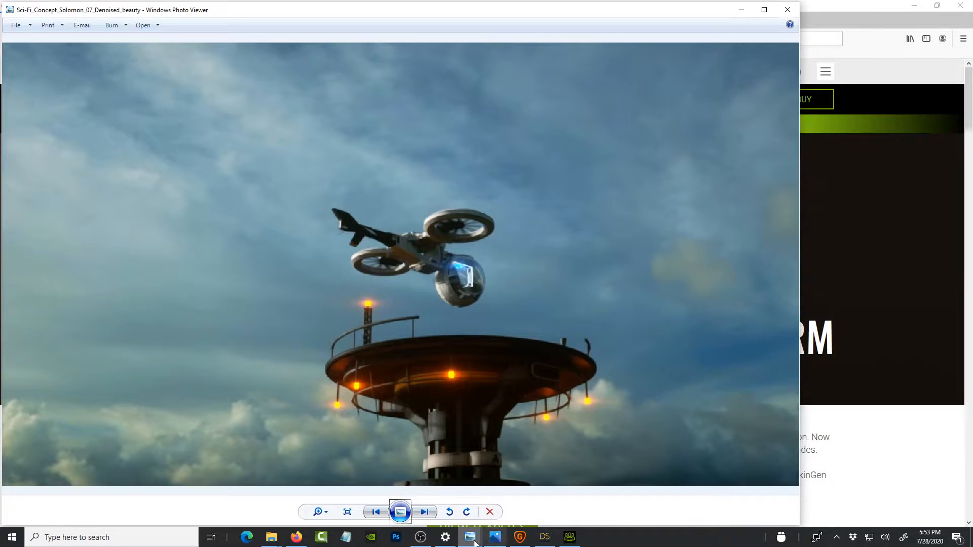
{"action": "left_click", "coordinate": [473, 539]}
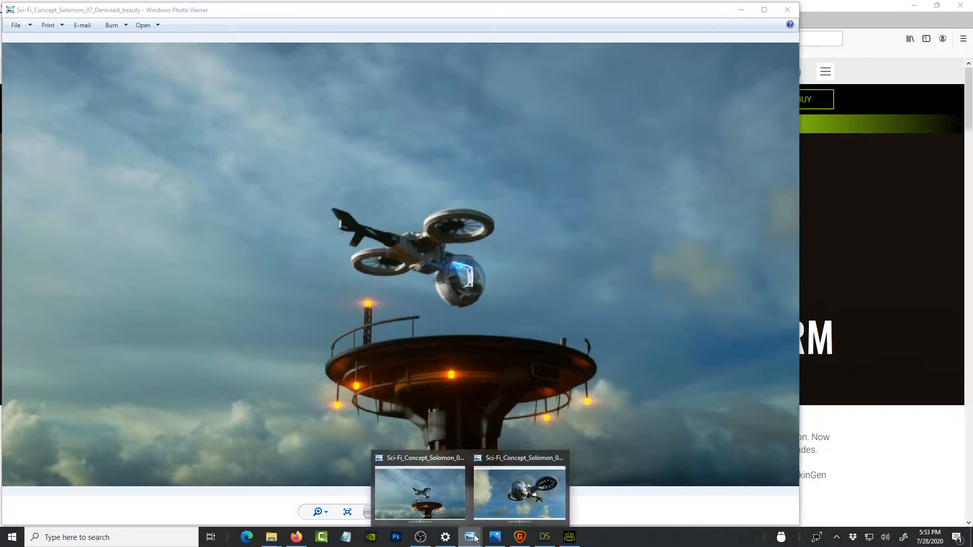
{"action": "left_click", "coordinate": [520, 485]}
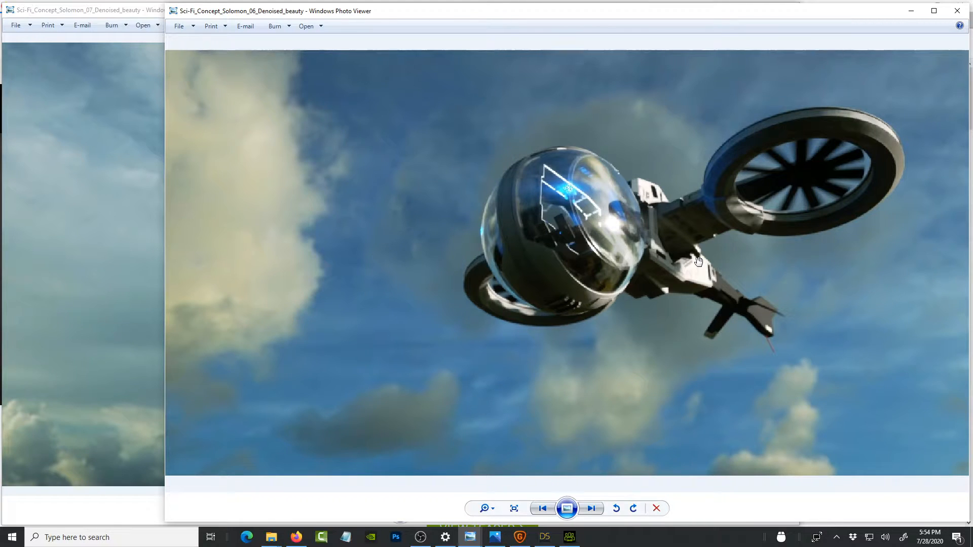
{"action": "left_click", "coordinate": [102, 267]}
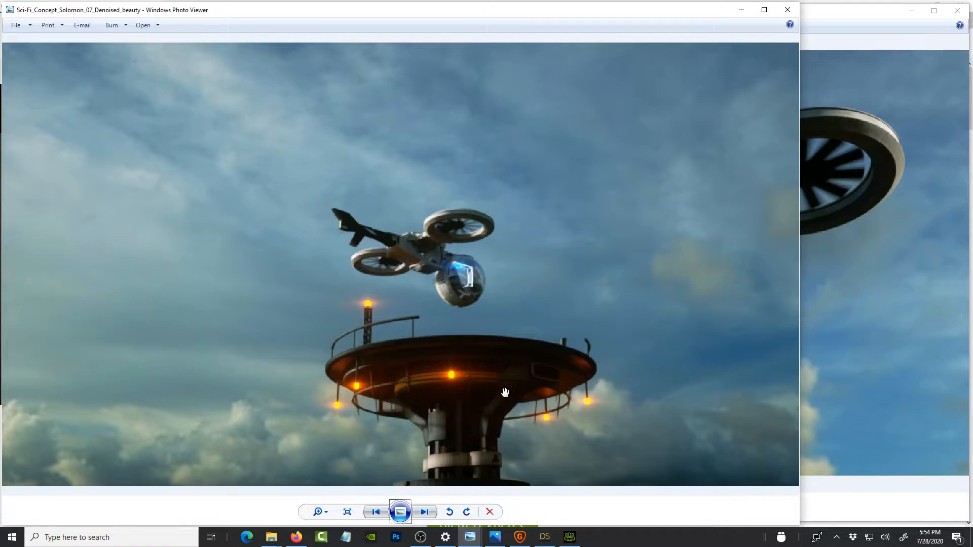
- Switch to DAZ Studio, turn the view to the front of the male head and set the viewport draw style to Smooth Shaded
{"action": "left_click", "coordinate": [544, 536]}
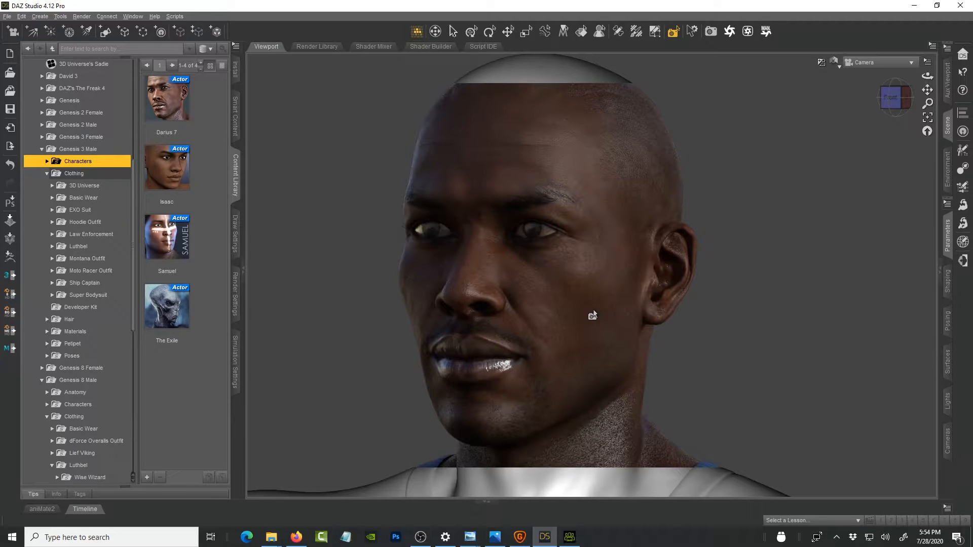
{"action": "left_click", "coordinate": [570, 536]}
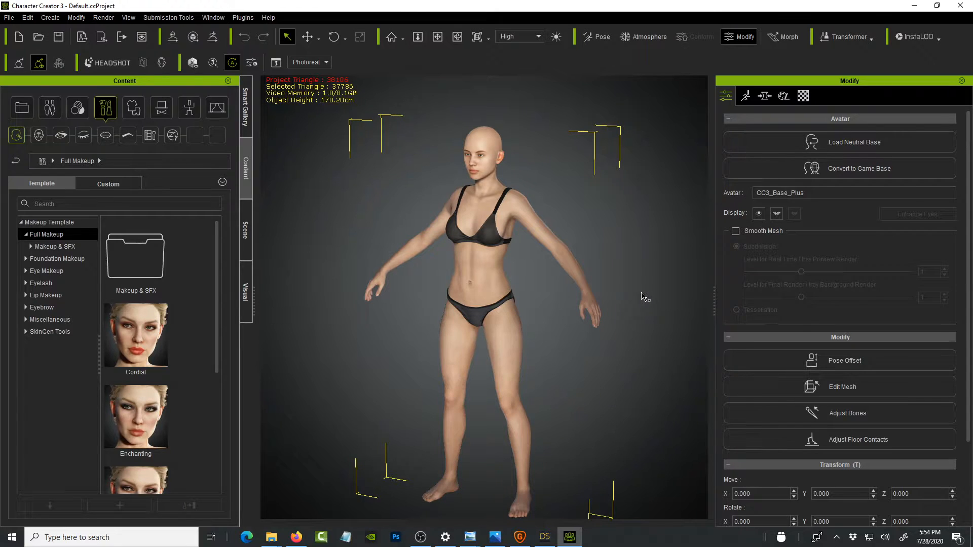
{"action": "left_click", "coordinate": [545, 537]}
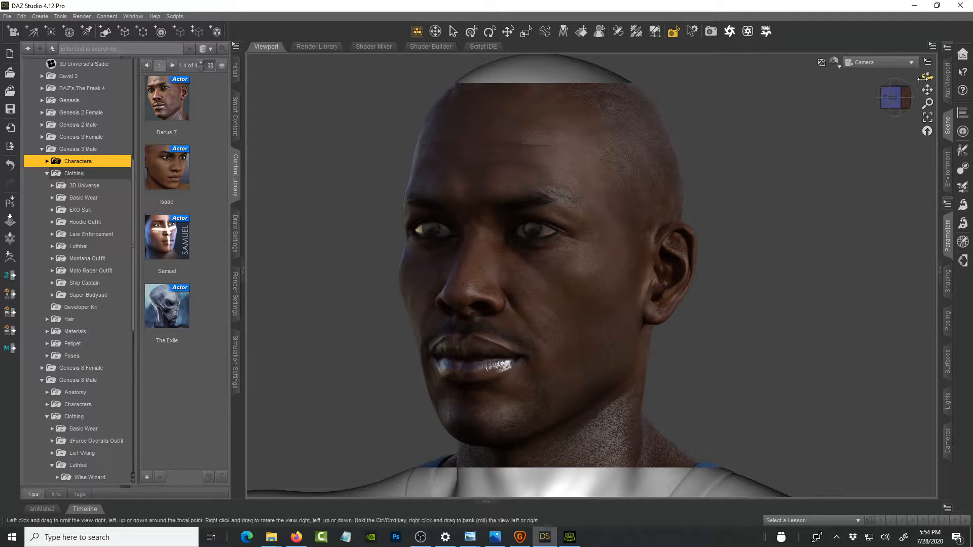
{"action": "left_click_drag", "start_coordinate": [926, 77], "coordinate": [958, 78]}
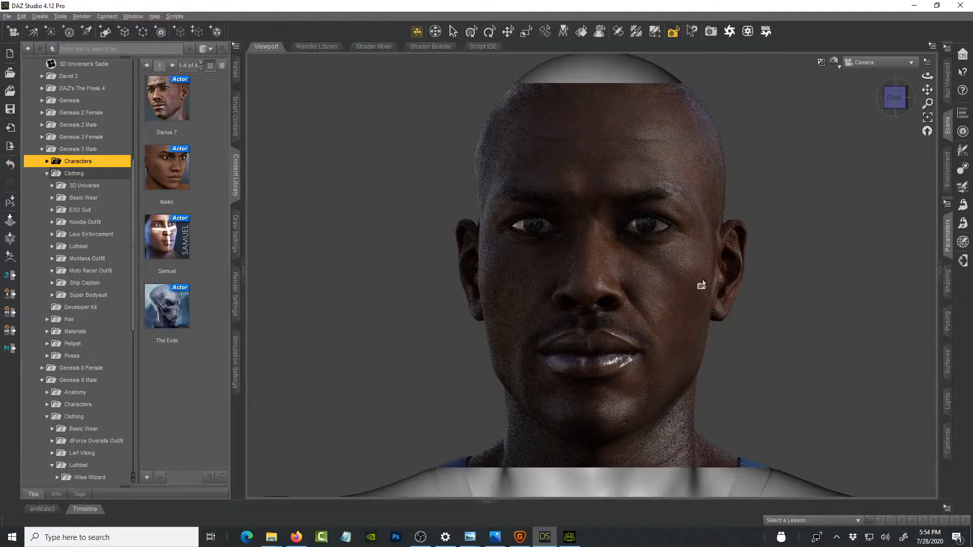
{"action": "left_click", "coordinate": [834, 62]}
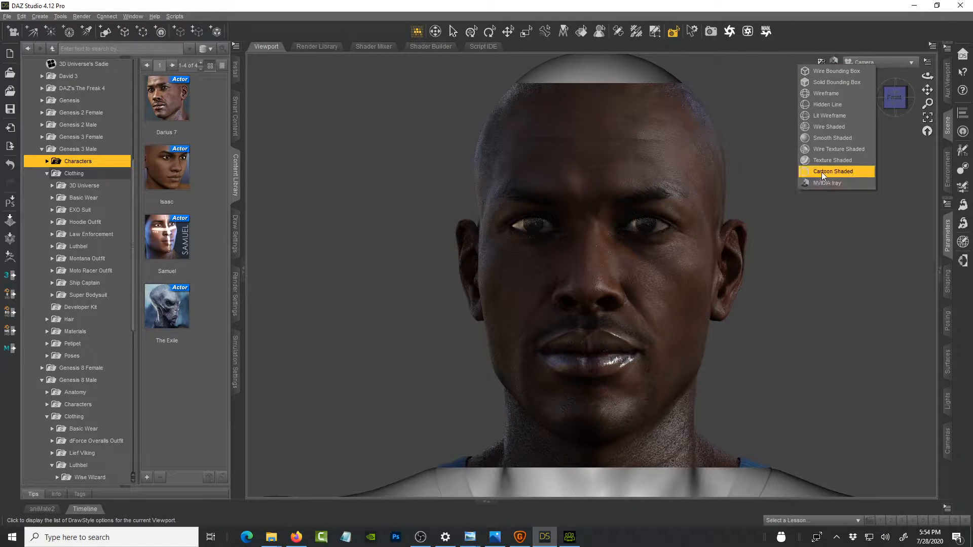
{"action": "left_click", "coordinate": [825, 140]}
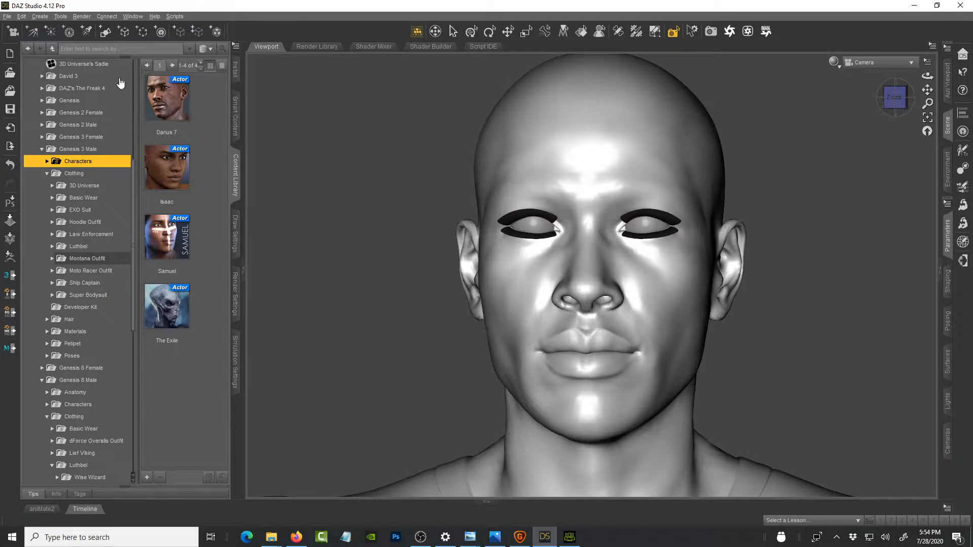
- Start an Autodesk FBX export of the scene and set its destination to the SciFi_Short_Film\3D\FBX folder
{"action": "left_click", "coordinate": [7, 16]}
{"action": "left_click", "coordinate": [35, 138]}
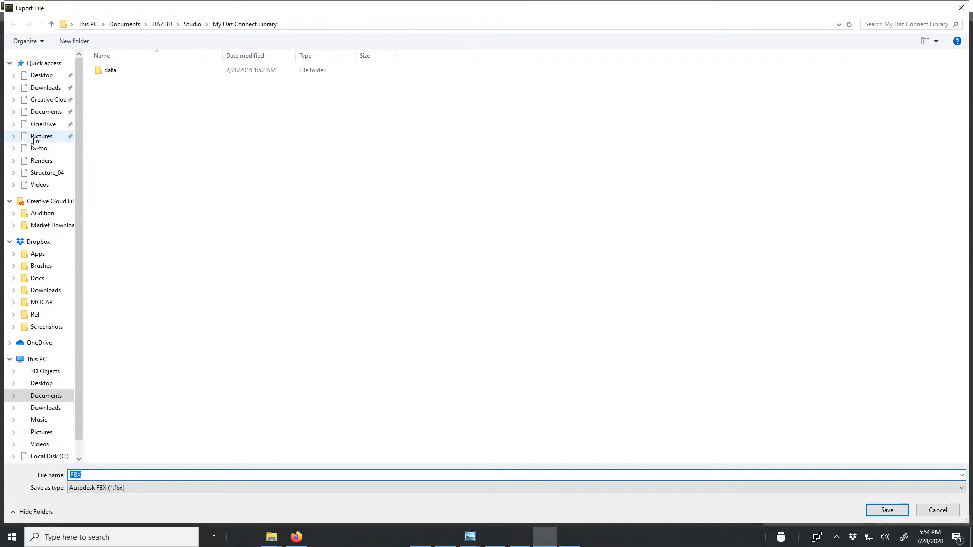
{"action": "left_click", "coordinate": [271, 538]}
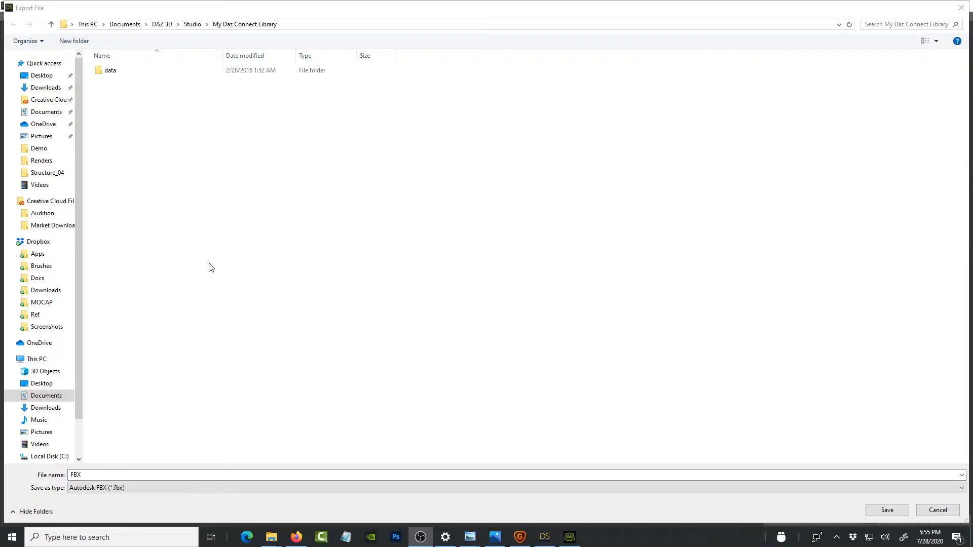
{"action": "left_click", "coordinate": [276, 474]}
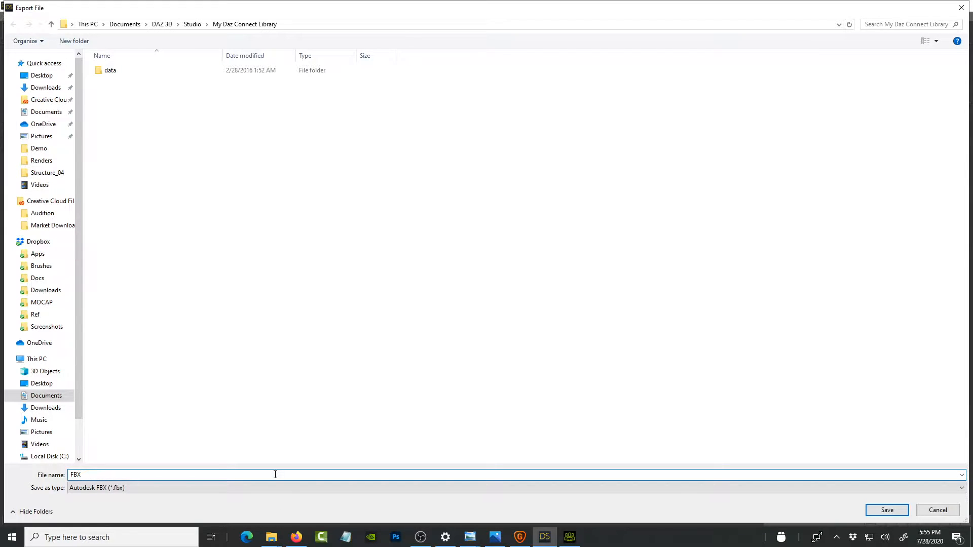
{"action": "double_click", "coordinate": [113, 474]}
{"action": "type", "text": "C:\\Users\\Bindl\\Downloads\\SHARE\\! Work\\2020\\SciFi_Short_Film\\3D\\FBX"}
{"action": "left_click", "coordinate": [880, 512]}
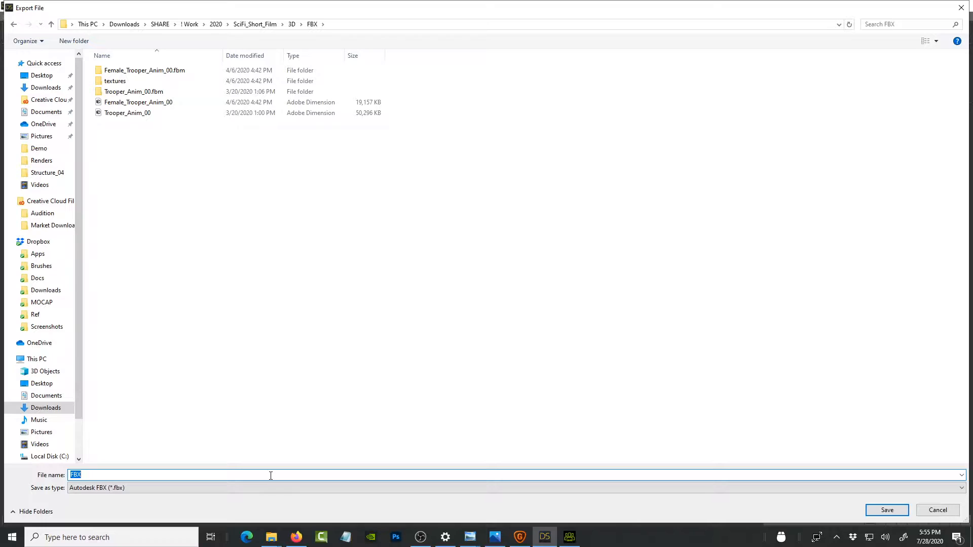
- Name the export Male_Character_01, toggle Allow Degraded Scaling in the FBX options and run the FBX 2011 Binary export
{"action": "type", "text": "Male_Character_01"}
{"action": "left_click", "coordinate": [888, 507]}
{"action": "left_click", "coordinate": [888, 509]}
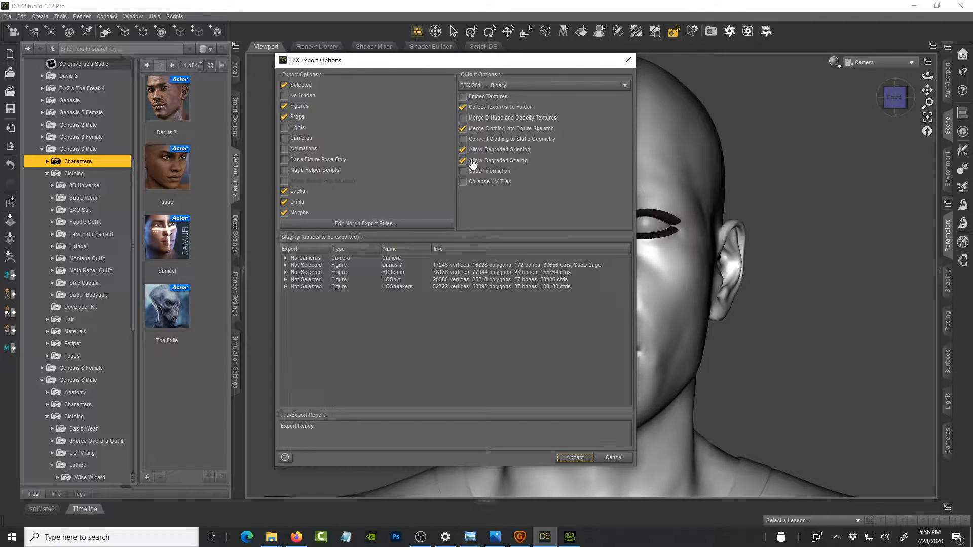
{"action": "left_click", "coordinate": [507, 160]}
{"action": "left_click", "coordinate": [571, 457]}
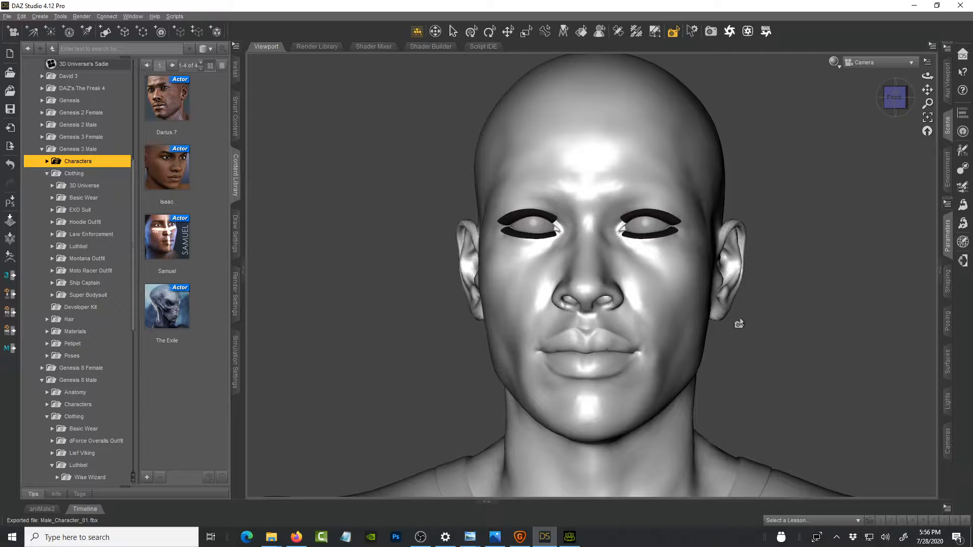
- Show the scene's node list and select the Darius 7 figure
{"action": "key", "text": "alt+Tab"}
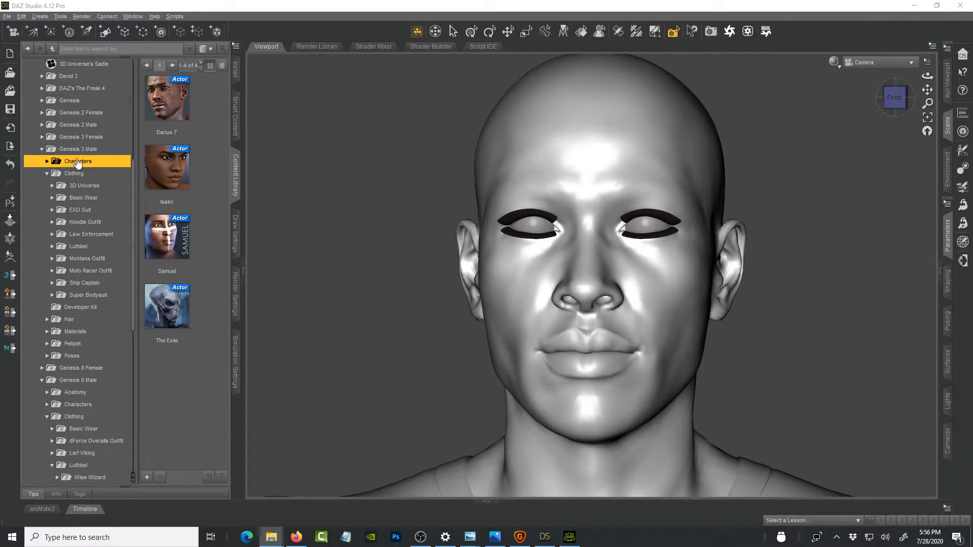
{"action": "left_click", "coordinate": [941, 274]}
{"action": "left_click", "coordinate": [751, 130]}
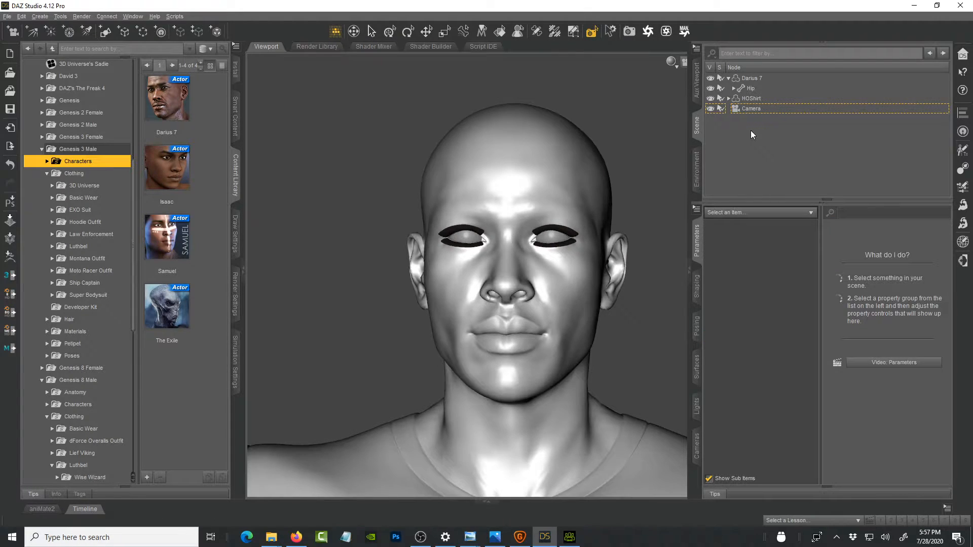
{"action": "left_click", "coordinate": [757, 80]}
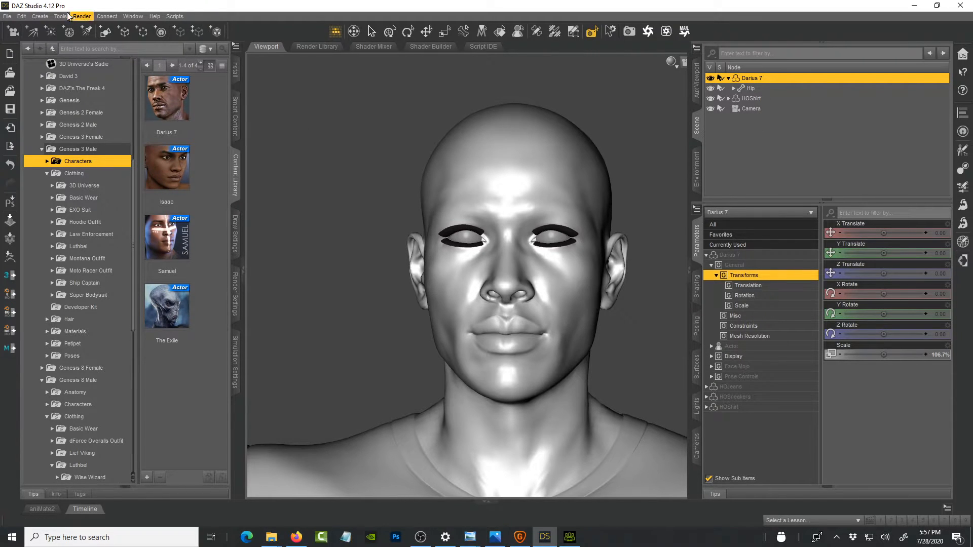
{"action": "left_click", "coordinate": [8, 18]}
{"action": "left_click", "coordinate": [30, 136]}
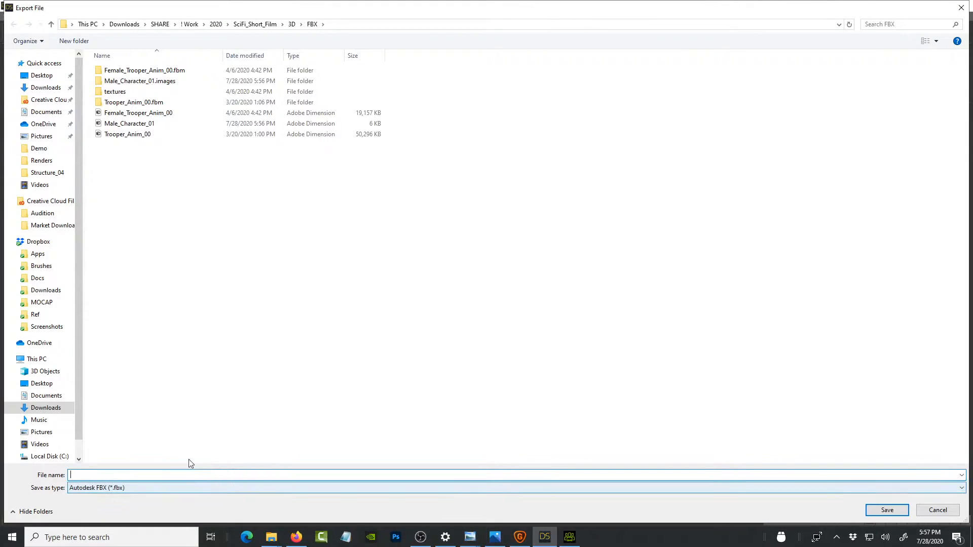
{"action": "left_click", "coordinate": [140, 125]}
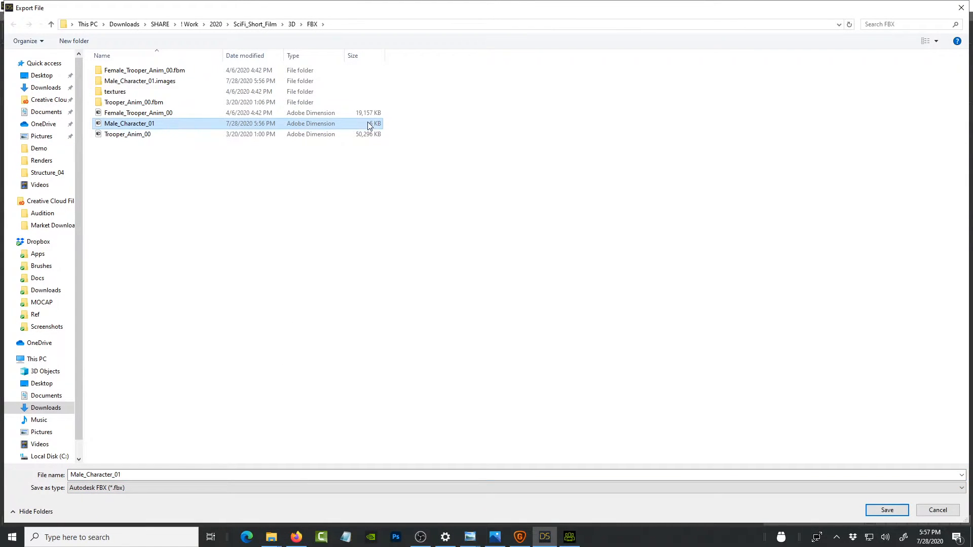
{"action": "left_click", "coordinate": [890, 510]}
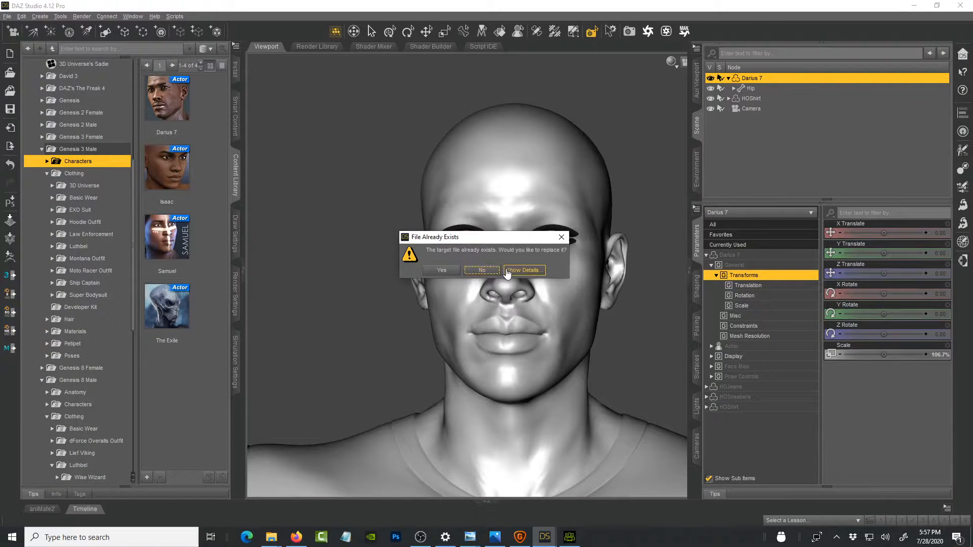
{"action": "left_click", "coordinate": [484, 270]}
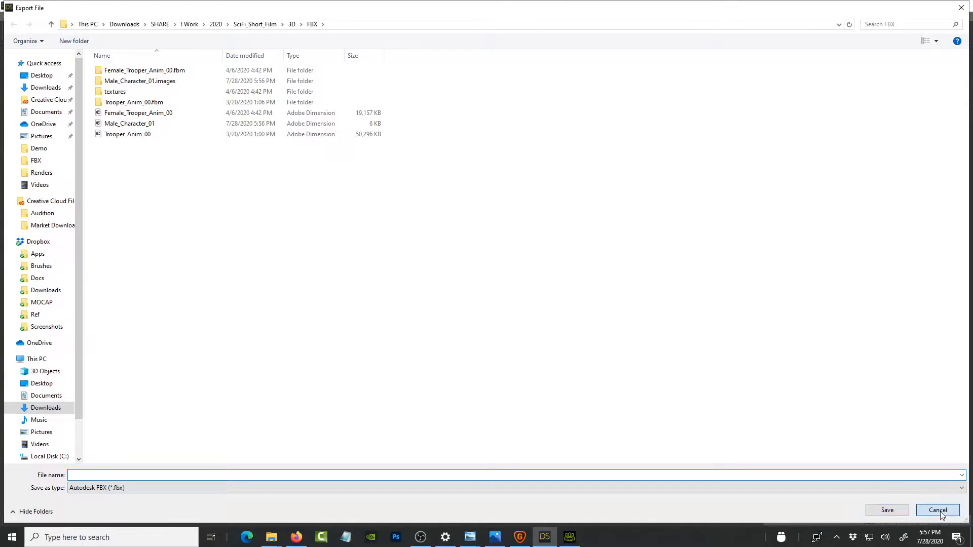
{"action": "left_click", "coordinate": [938, 509]}
- Export the selected Darius 7 figure as FBX 2011 Binary, replacing the existing Male_Character_01 file in the SciFi_Short_Film\3D\FBX folder
{"action": "left_click", "coordinate": [8, 17]}
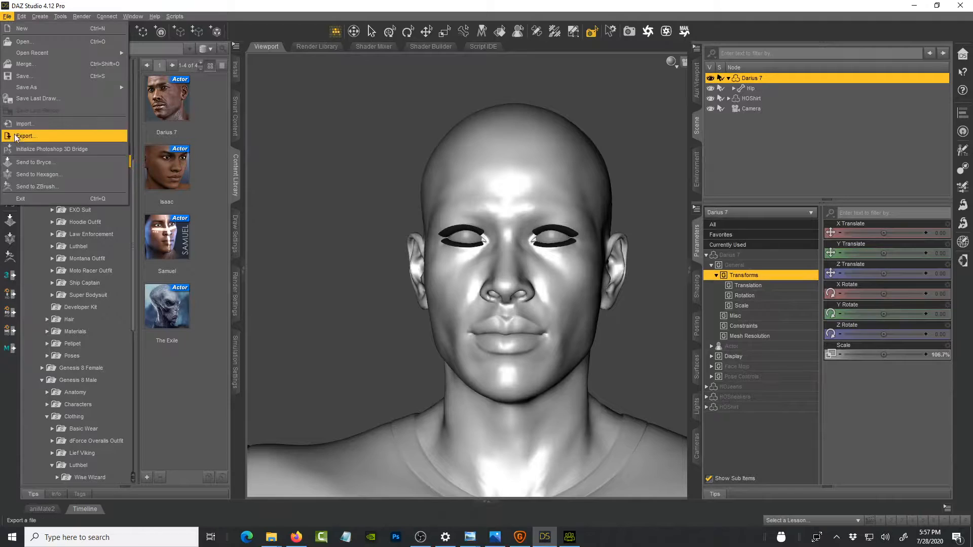
{"action": "left_click", "coordinate": [31, 136]}
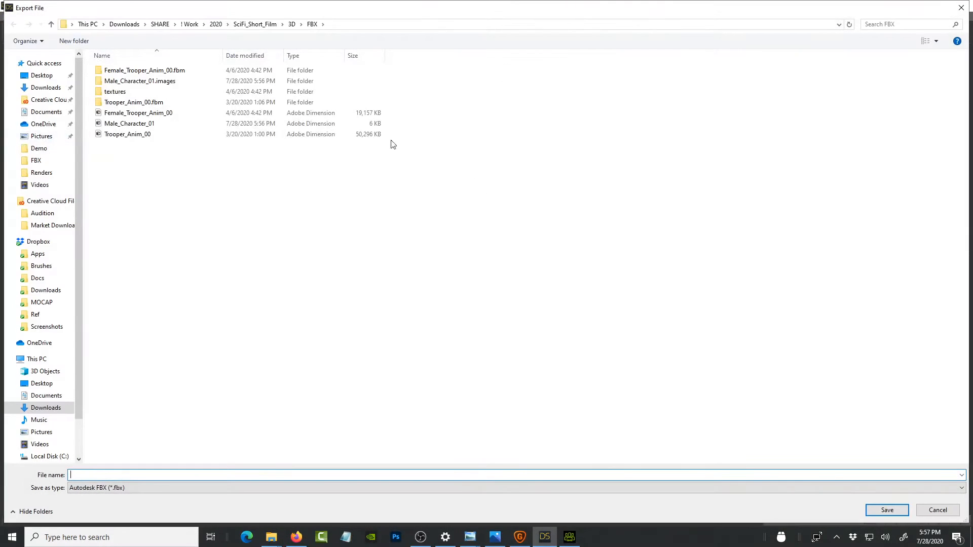
{"action": "left_click", "coordinate": [143, 123]}
{"action": "left_click", "coordinate": [887, 510]}
{"action": "left_click", "coordinate": [441, 270]}
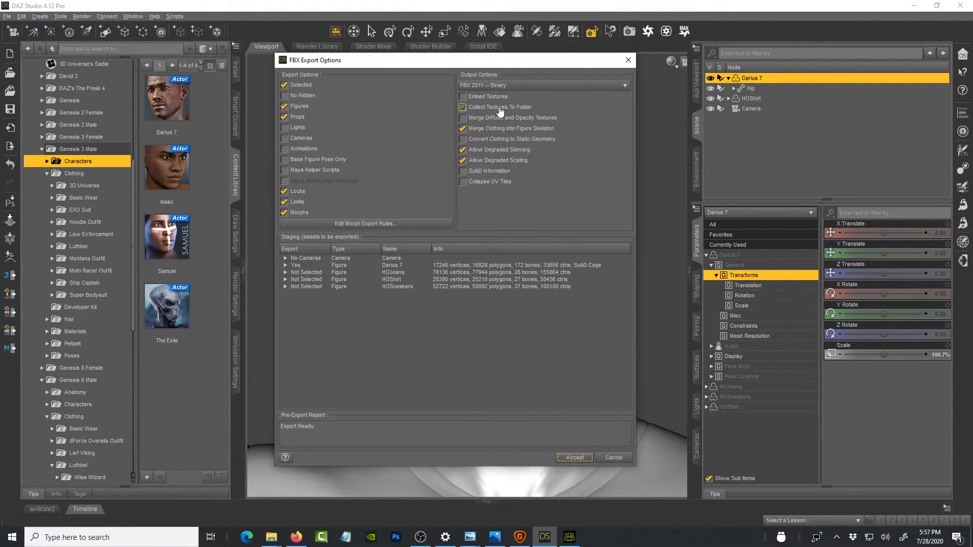
{"action": "left_click", "coordinate": [475, 118]}
{"action": "left_click", "coordinate": [463, 107]}
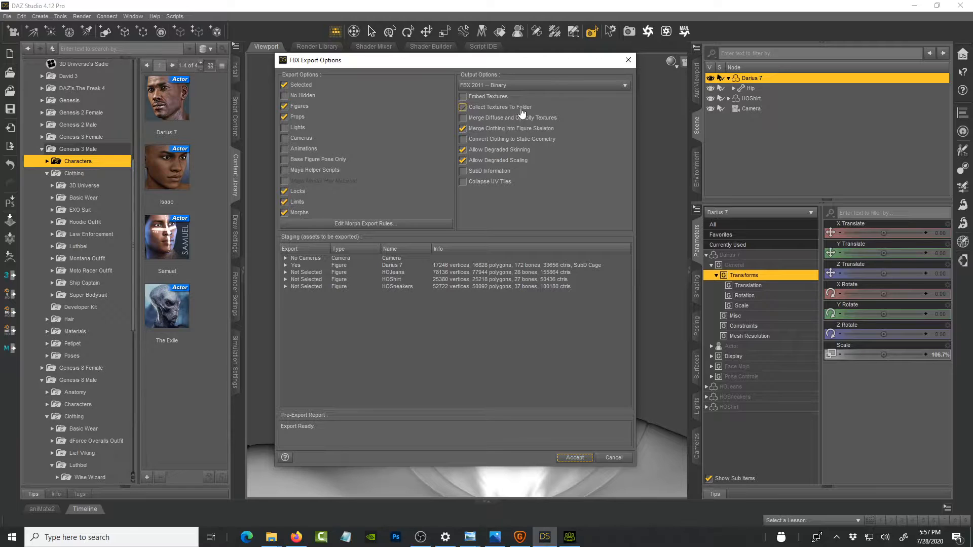
{"action": "left_click", "coordinate": [573, 459]}
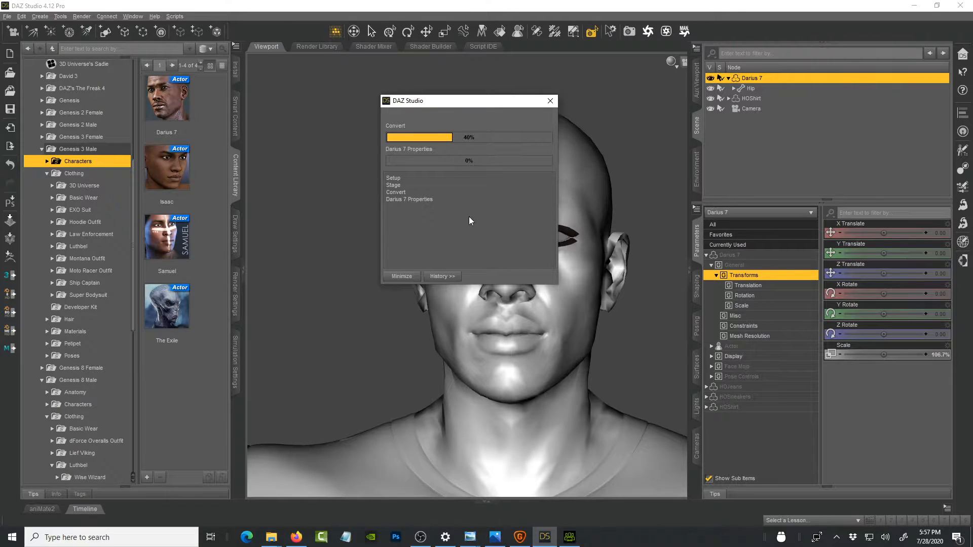
- Switch to Character Creator 3 and look at the Transformer's CC3 and CC3+ options
{"action": "mouse_move", "coordinate": [296, 541]}
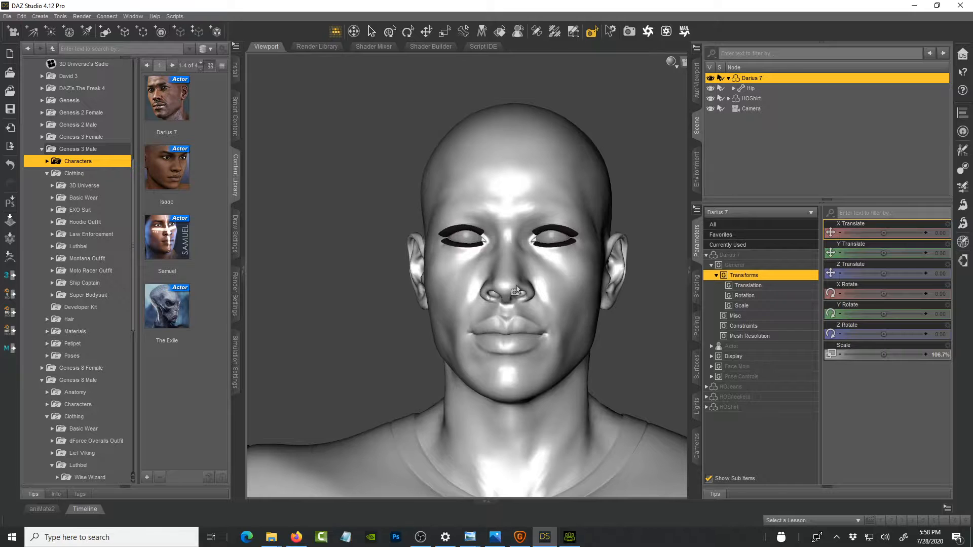
{"action": "left_click", "coordinate": [569, 538]}
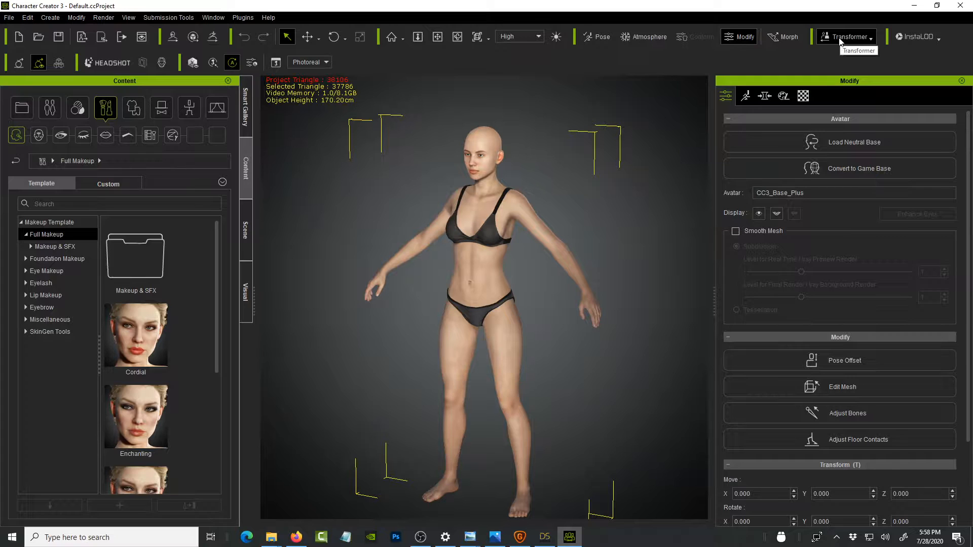
{"action": "left_click", "coordinate": [856, 39]}
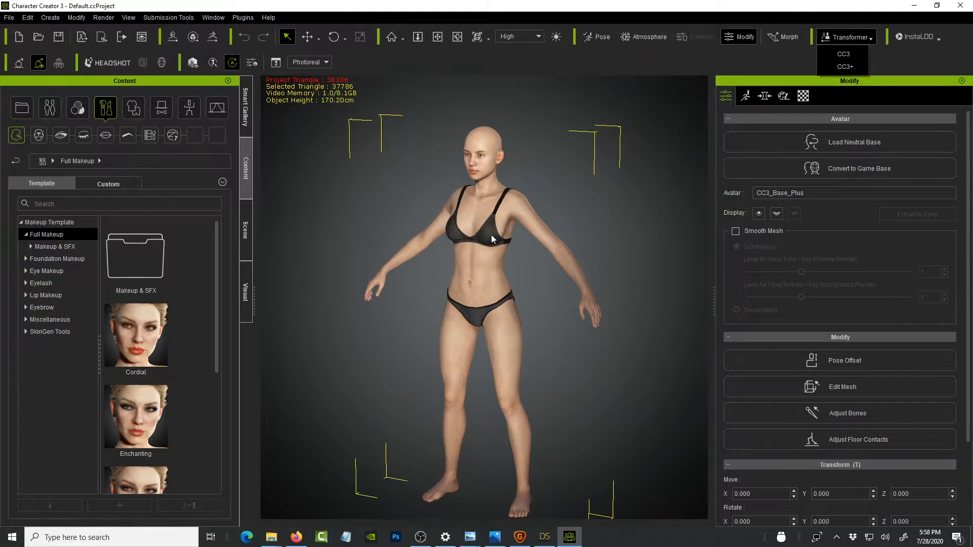
{"action": "mouse_move", "coordinate": [619, 251]}
{"action": "middle_mouse_down"}
{"action": "mouse_move", "coordinate": [604, 251]}
{"action": "mouse_move", "coordinate": [630, 253]}
{"action": "middle_mouse_up"}
{"action": "right_click_drag", "start_coordinate": [630, 253], "coordinate": [603, 292]}
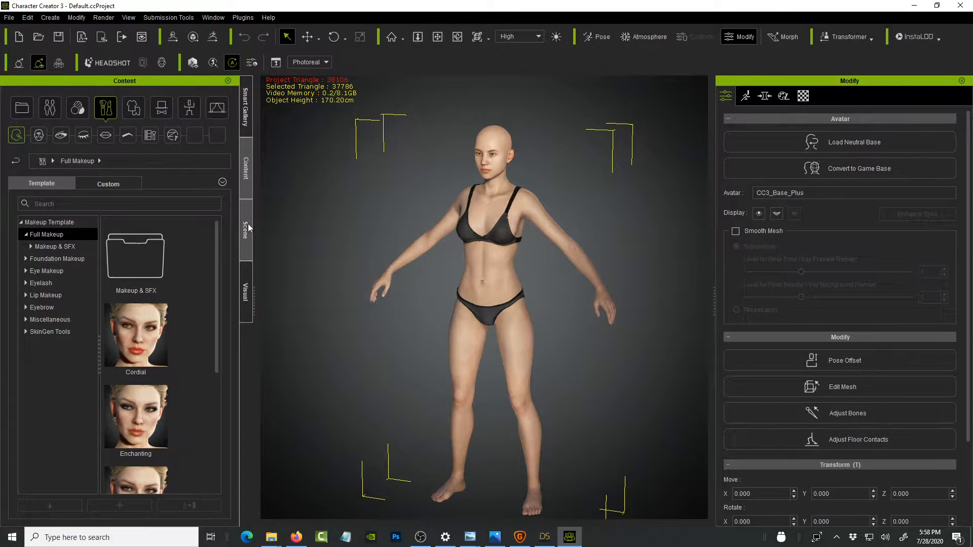
- Show the scene's object list and display the CC3_Base_Plus avatar as Wireframe on Shaded
{"action": "left_click", "coordinate": [246, 222]}
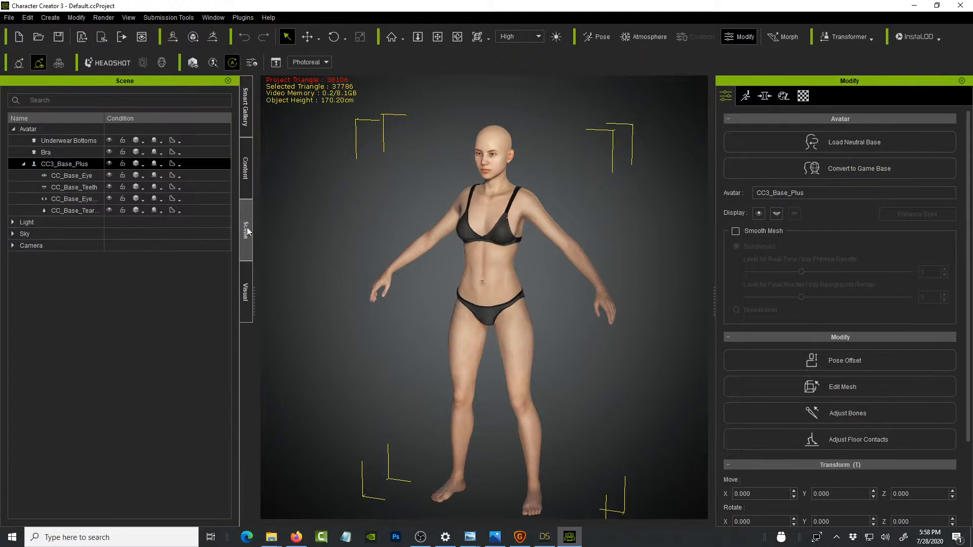
{"action": "left_click", "coordinate": [142, 166]}
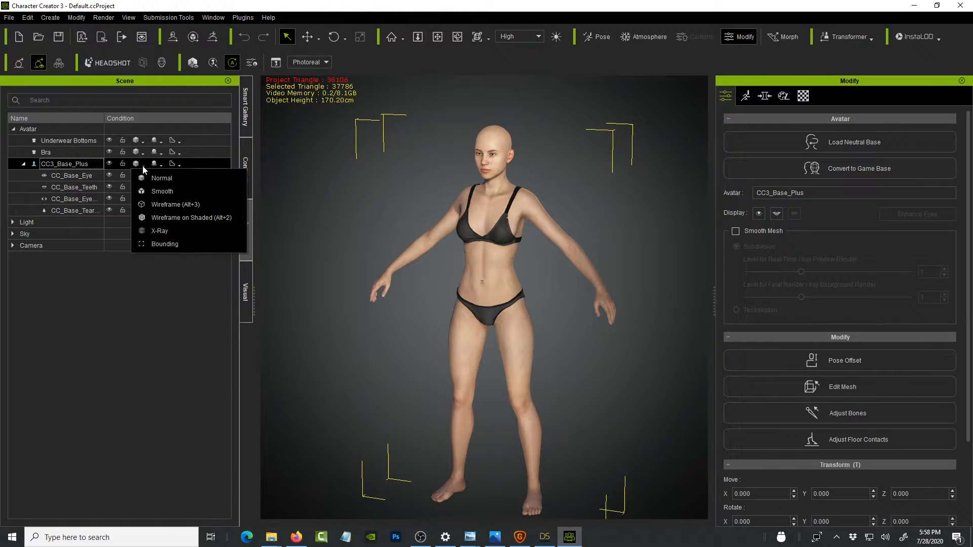
{"action": "left_click", "coordinate": [170, 219]}
- Examine the avatar's wireframe topology on the torso and from several angles around the head and face
{"action": "scroll", "coordinate": [521, 225], "scroll_direction": "up", "scroll_amount": 5}
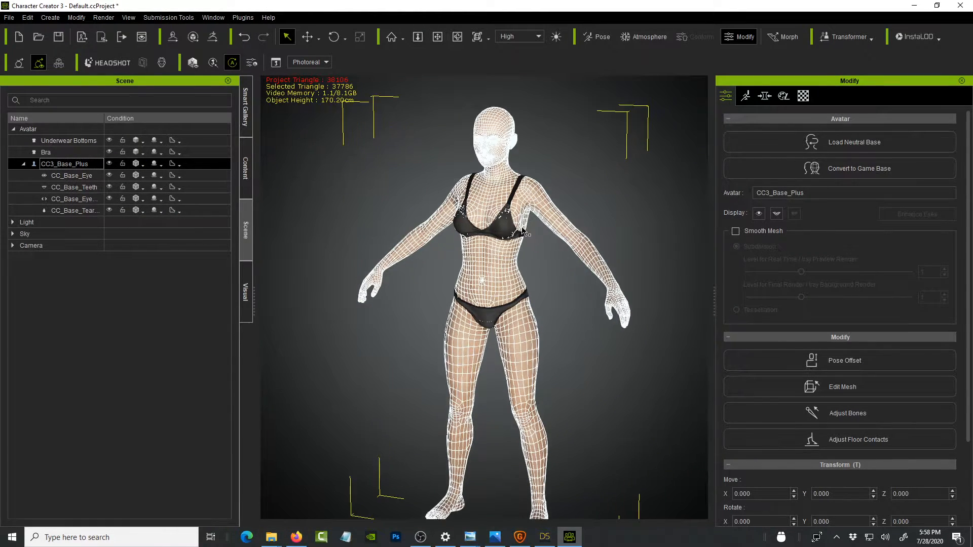
{"action": "scroll", "coordinate": [521, 226], "scroll_direction": "up", "scroll_amount": 6}
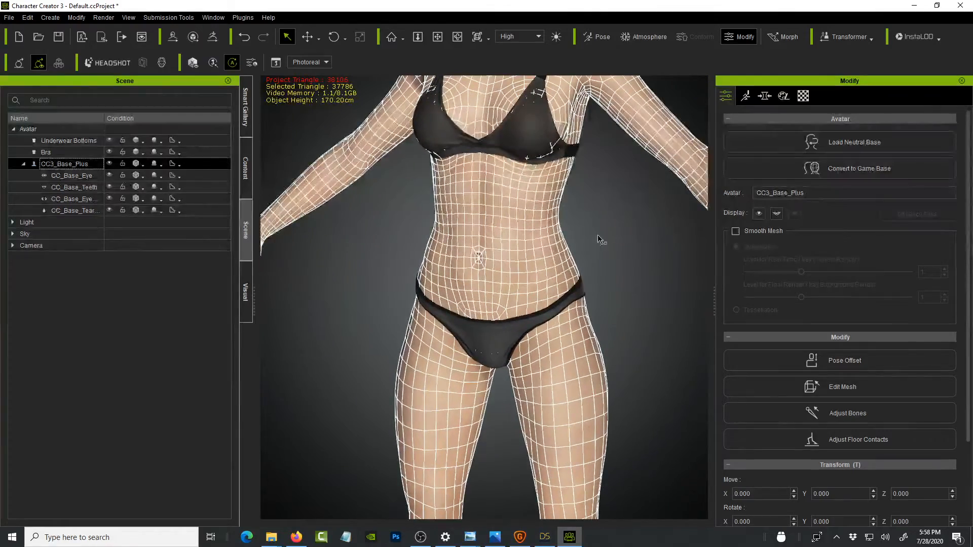
{"action": "middle_click_drag", "start_coordinate": [594, 219], "coordinate": [569, 280]}
{"action": "right_click_drag", "start_coordinate": [569, 279], "coordinate": [686, 292]}
{"action": "middle_click_drag", "start_coordinate": [564, 203], "coordinate": [560, 288]}
{"action": "right_click_drag", "start_coordinate": [568, 233], "coordinate": [307, 266]}
{"action": "middle_click_drag", "start_coordinate": [487, 195], "coordinate": [496, 300]}
{"action": "scroll", "coordinate": [522, 263], "scroll_direction": "up", "scroll_amount": 5}
{"action": "middle_click_drag", "start_coordinate": [636, 173], "coordinate": [602, 269]}
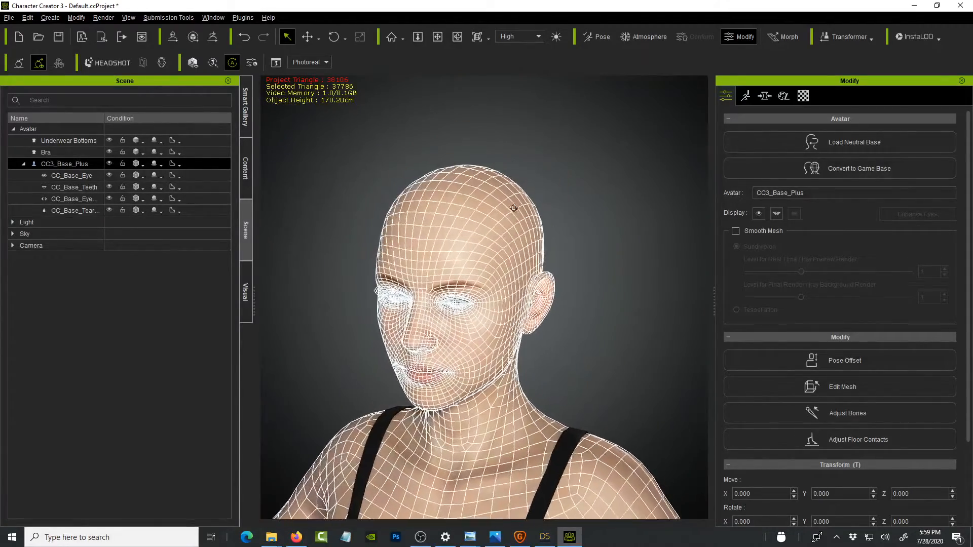
{"action": "right_click_drag", "start_coordinate": [508, 237], "coordinate": [496, 203]}
{"action": "scroll", "coordinate": [454, 255], "scroll_direction": "up", "scroll_amount": 5}
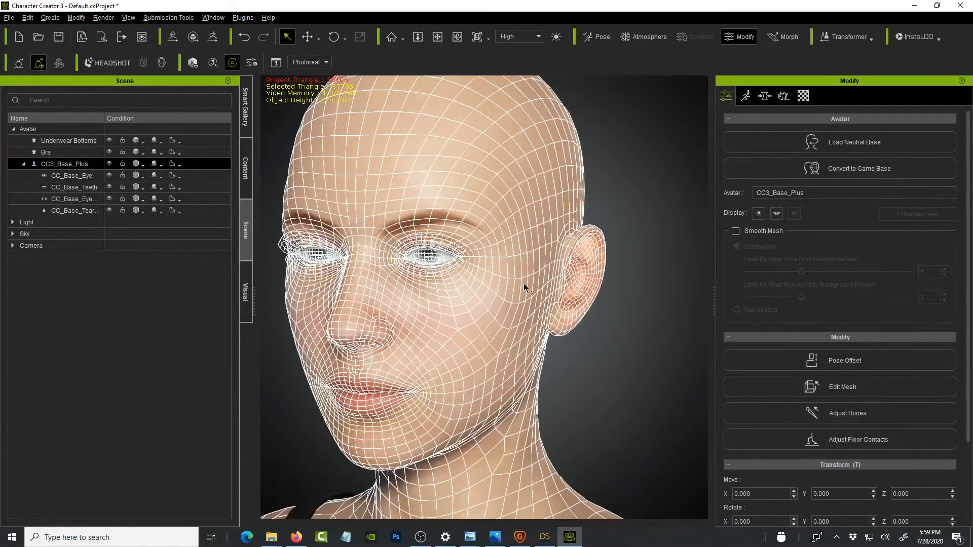
{"action": "middle_click_drag", "start_coordinate": [546, 285], "coordinate": [631, 268]}
{"action": "right_click_drag", "start_coordinate": [631, 268], "coordinate": [436, 273]}
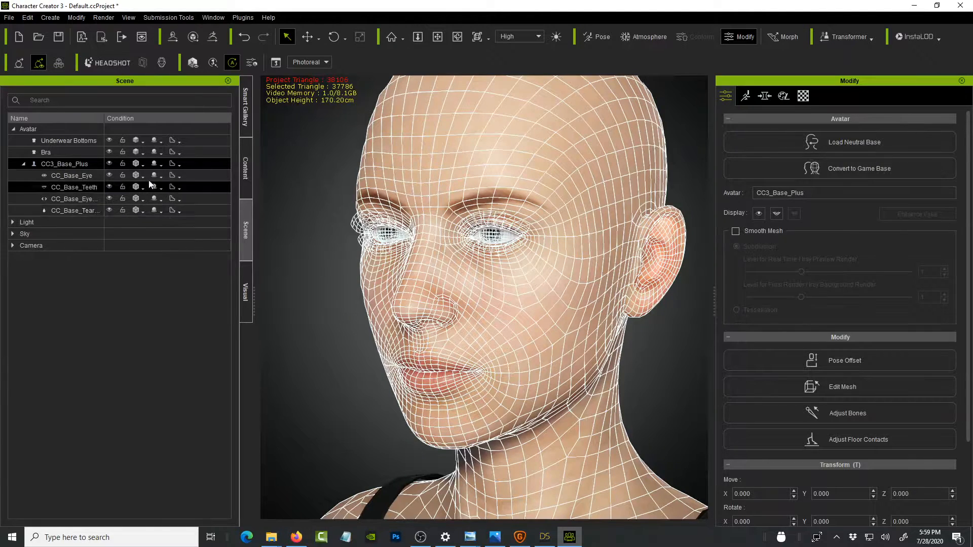
- Try the Smooth display on the CC3_Base_Plus avatar and return it to Normal
{"action": "left_click", "coordinate": [144, 166]}
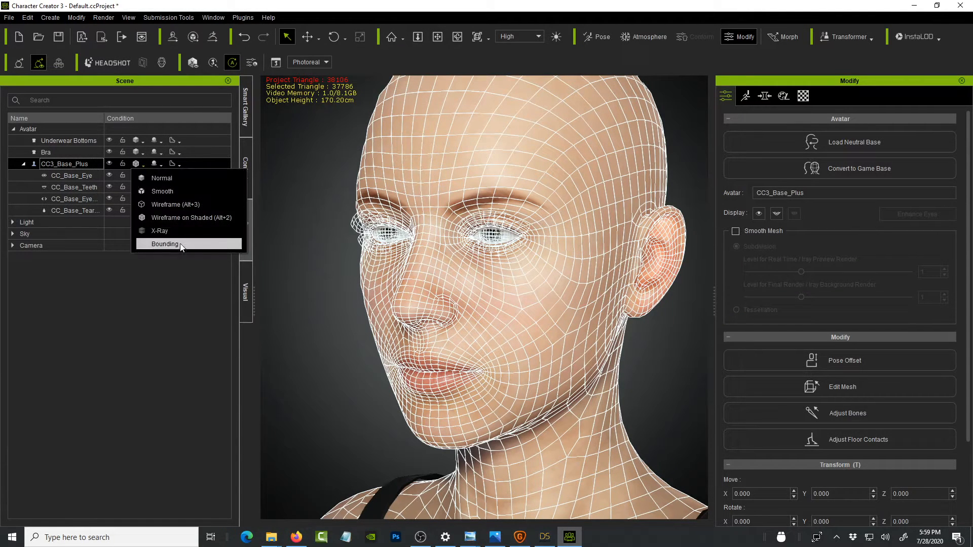
{"action": "left_click", "coordinate": [172, 191]}
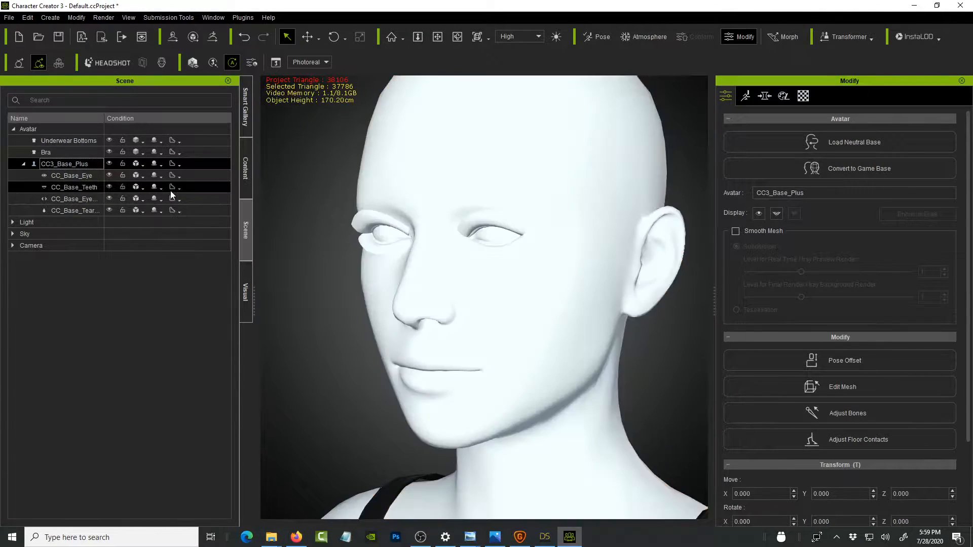
{"action": "left_click", "coordinate": [143, 165]}
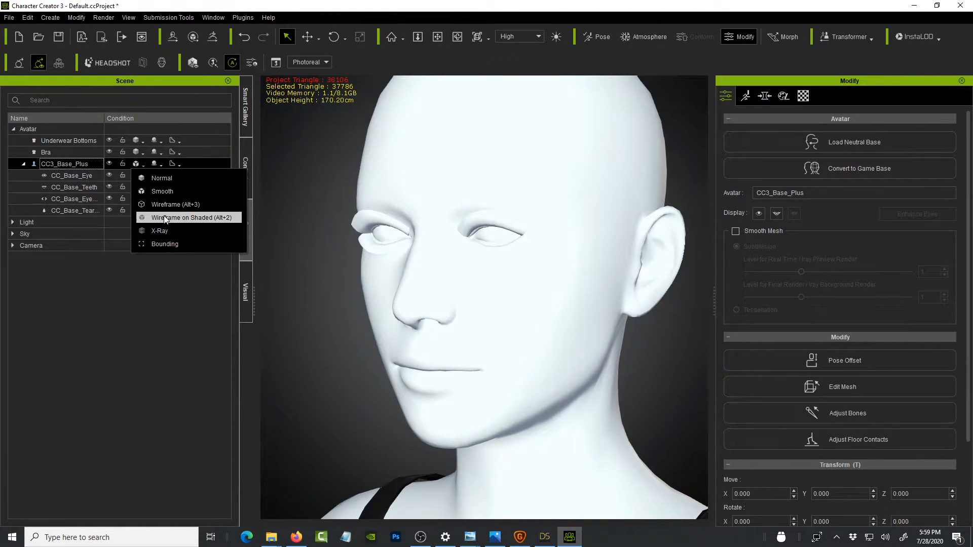
{"action": "left_click", "coordinate": [166, 178]}
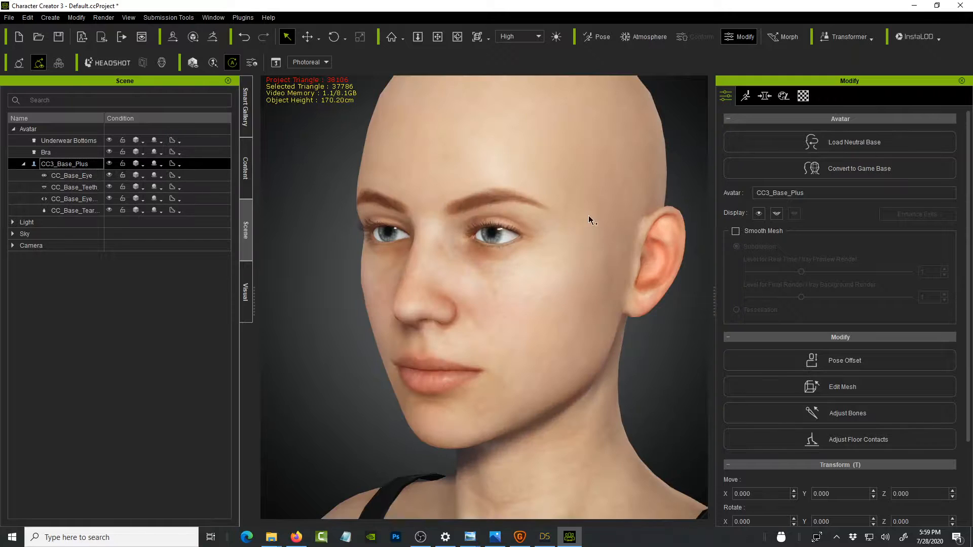
- Examine the avatar's skin, eyes and eyelashes up close and the whole textured head from several angles
{"action": "right_click_drag", "start_coordinate": [466, 273], "coordinate": [637, 254]}
{"action": "scroll", "coordinate": [624, 249], "scroll_direction": "up", "scroll_amount": 10}
{"action": "scroll", "coordinate": [611, 247], "scroll_direction": "down", "scroll_amount": 5}
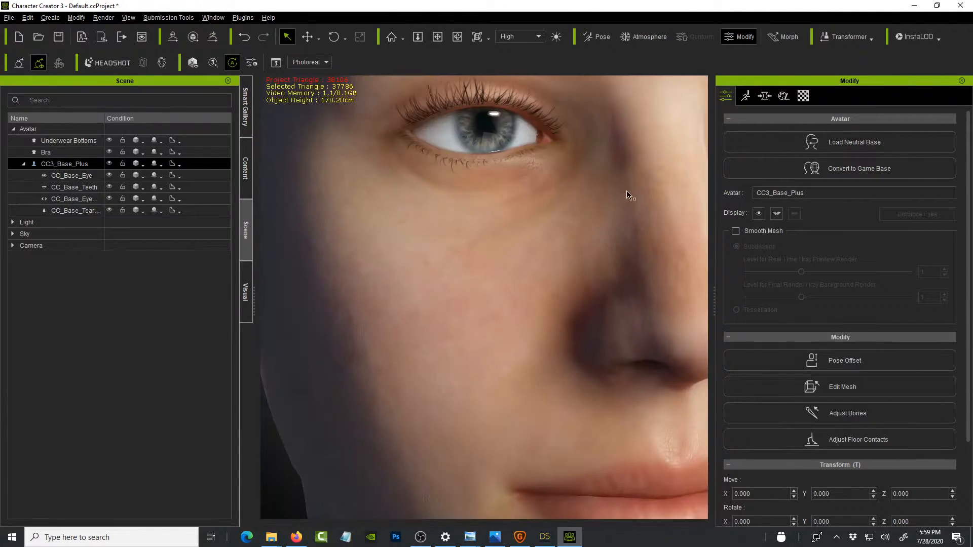
{"action": "right_click_drag", "start_coordinate": [630, 199], "coordinate": [500, 284]}
{"action": "middle_click_drag", "start_coordinate": [499, 284], "coordinate": [591, 297]}
{"action": "scroll", "coordinate": [437, 306], "scroll_direction": "up", "scroll_amount": 5}
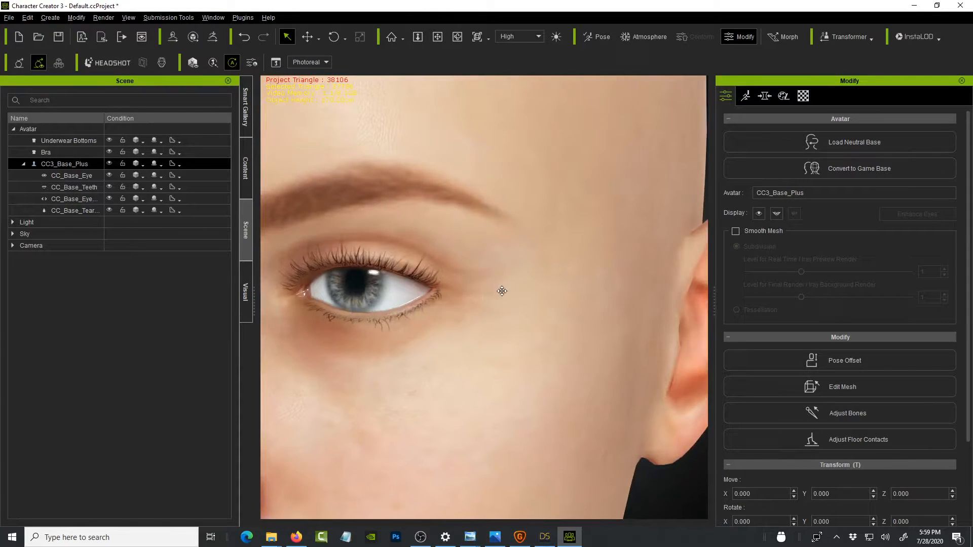
{"action": "scroll", "coordinate": [494, 292], "scroll_direction": "down", "scroll_amount": 3}
{"action": "middle_click_drag", "start_coordinate": [494, 292], "coordinate": [547, 307]}
{"action": "scroll", "coordinate": [546, 303], "scroll_direction": "down", "scroll_amount": 5}
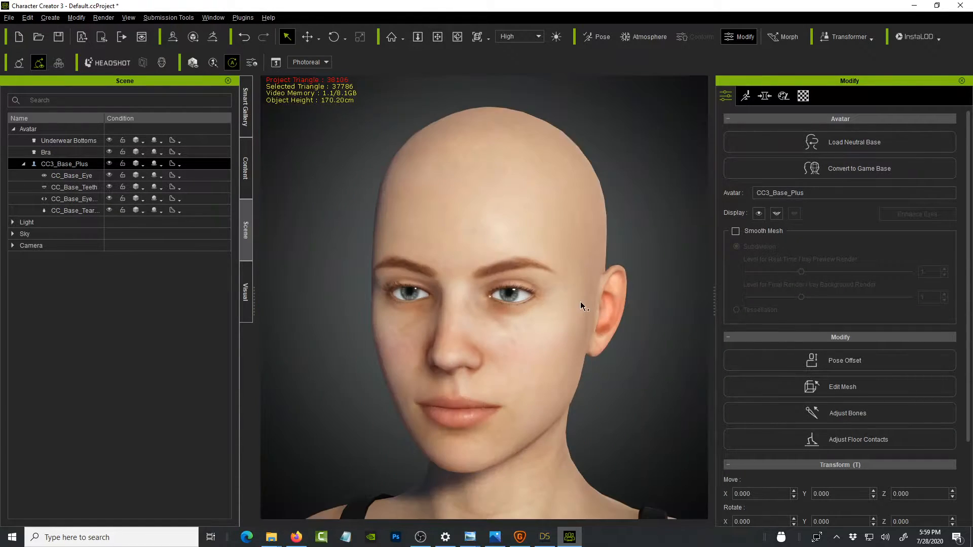
{"action": "right_click_drag", "start_coordinate": [580, 302], "coordinate": [654, 283]}
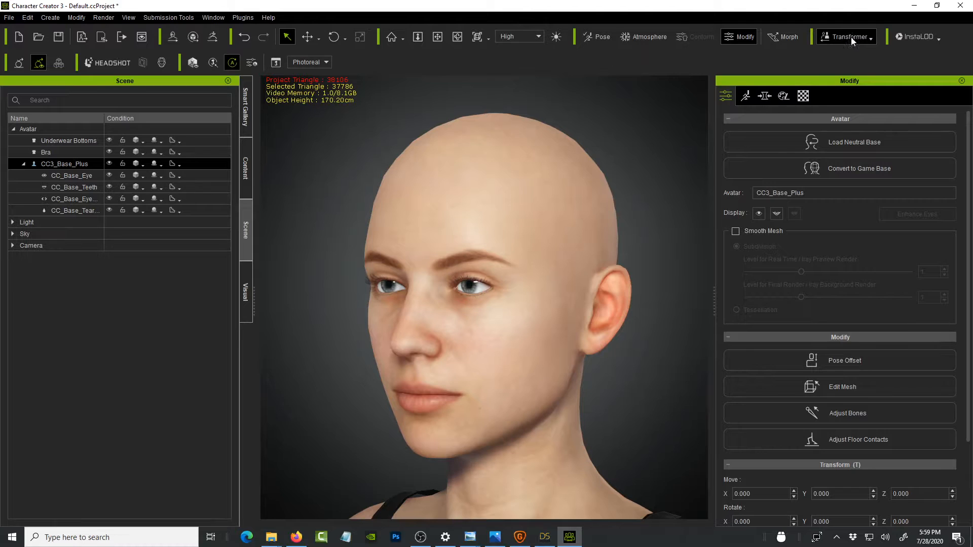
- Start a Transformer import for CC3+ and browse to the project's SciFi_Short_Film\3D\FBX folder
{"action": "left_click", "coordinate": [851, 40]}
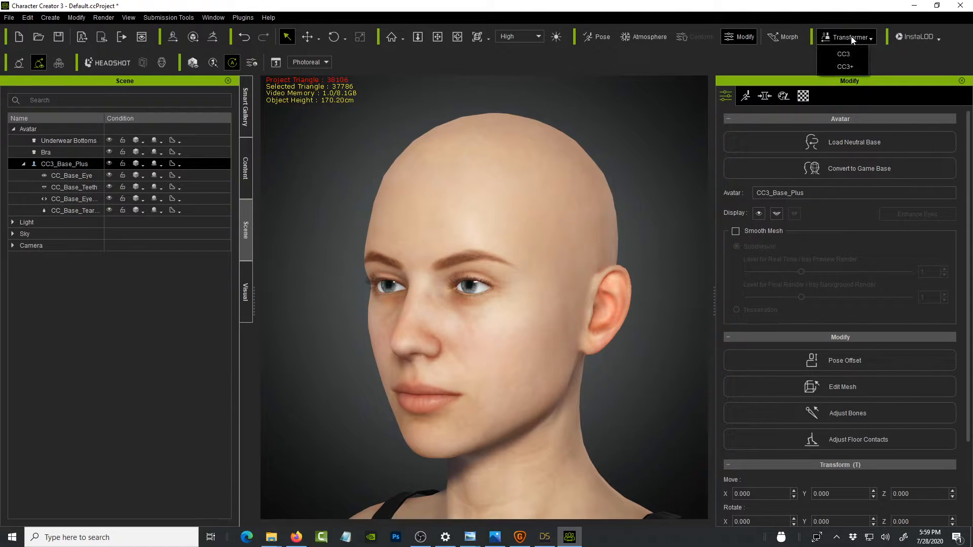
{"action": "left_click", "coordinate": [848, 74]}
{"action": "left_click", "coordinate": [856, 37]}
{"action": "left_click", "coordinate": [845, 67]}
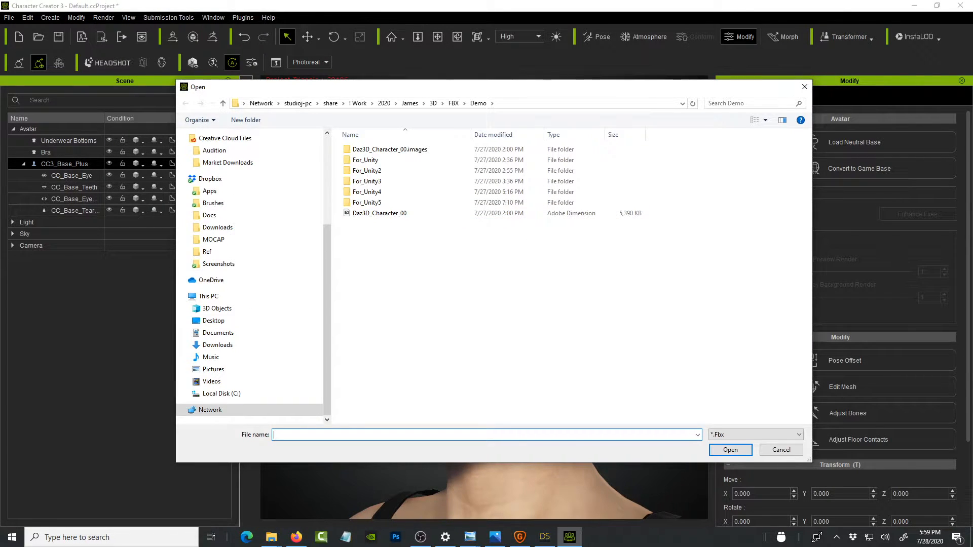
{"action": "key", "text": "alt+Tab"}
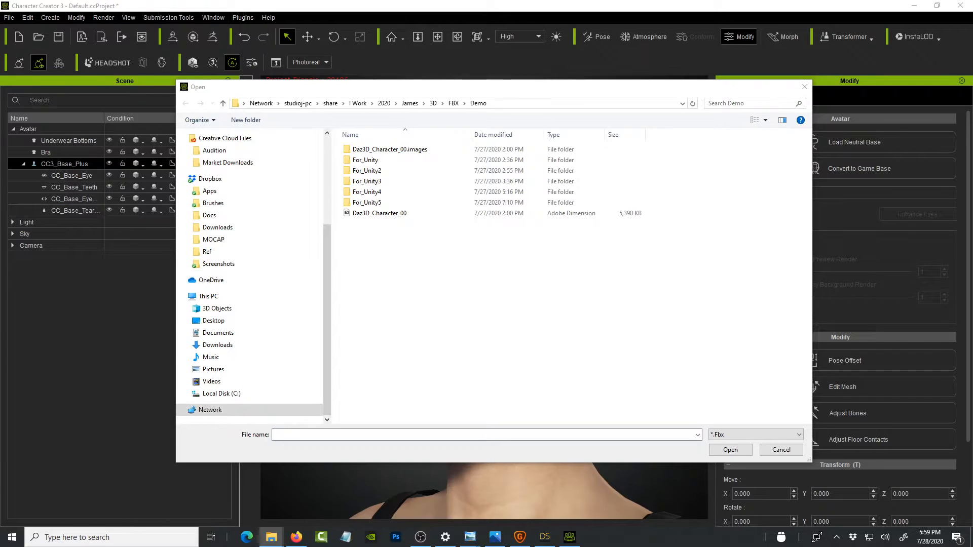
{"action": "left_click", "coordinate": [446, 435]}
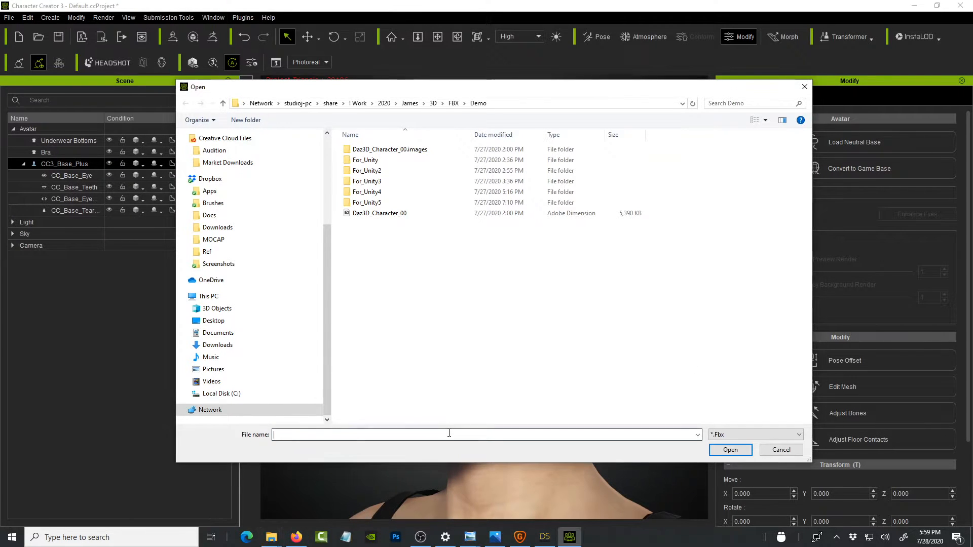
{"action": "type", "text": "C:\\Users\\StudioJ\\Downloads\\SHARE\\! Work\\2020\\SciFi_Short_Film\\3D\\FBX"}
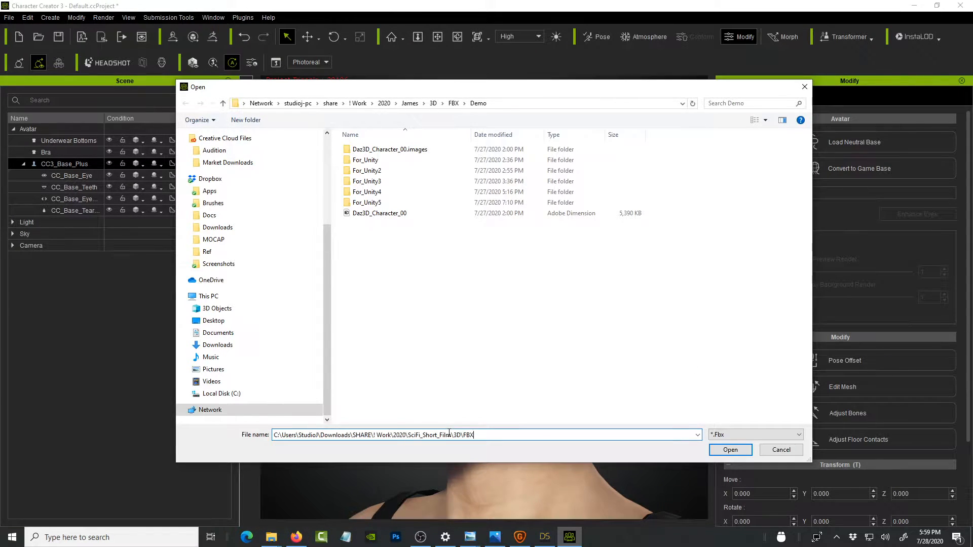
{"action": "left_click", "coordinate": [722, 448]}
- Load the Male_Character_01 FBX with the ADVANCED option that detects all DAZ texture files
{"action": "left_click", "coordinate": [385, 205]}
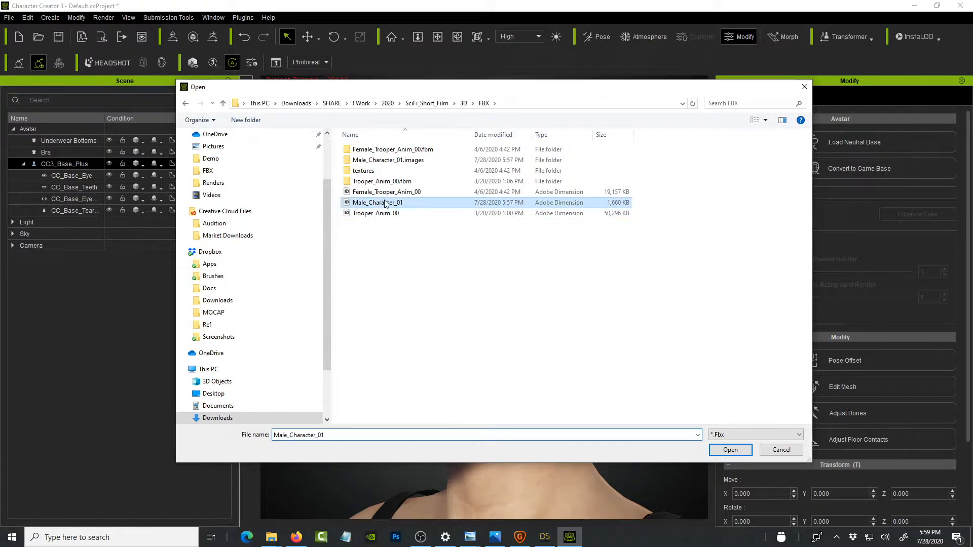
{"action": "left_click", "coordinate": [739, 452]}
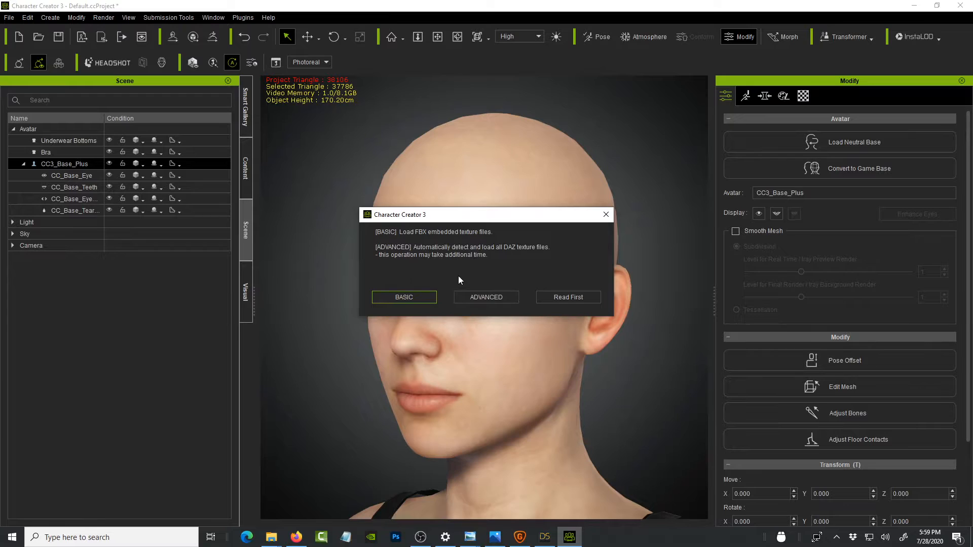
{"action": "left_click", "coordinate": [495, 299]}
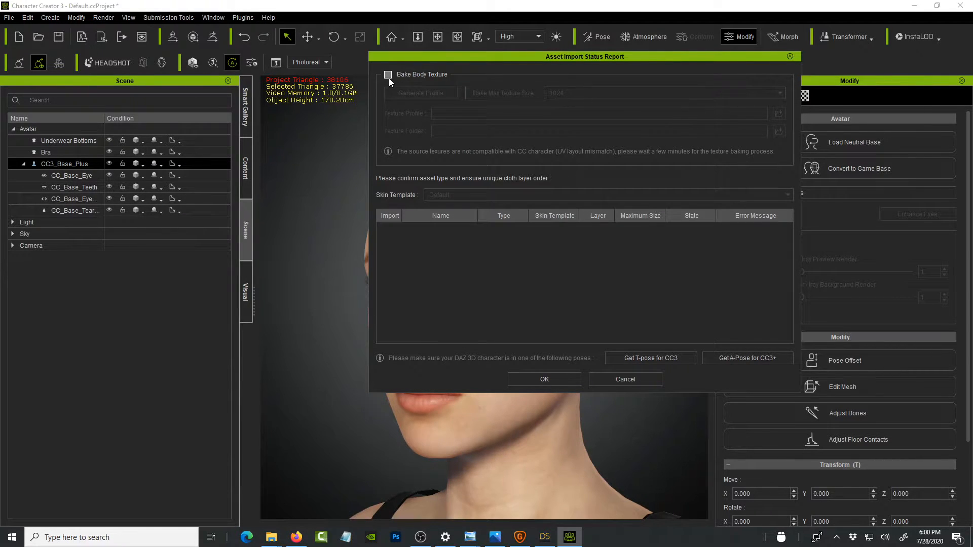
- Enable Bake Body Texture and set the bake max texture size to 4096
{"action": "left_click", "coordinate": [388, 75]}
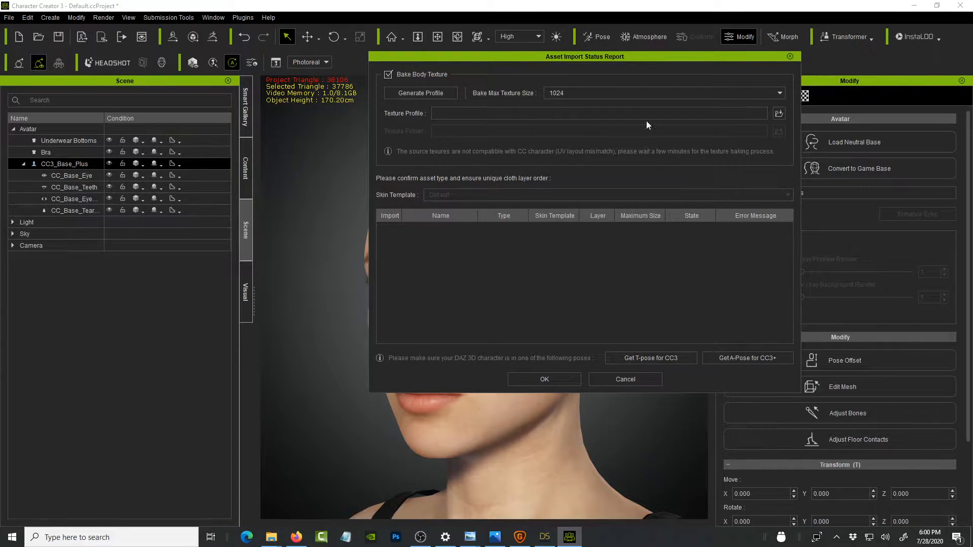
{"action": "left_click", "coordinate": [780, 93]}
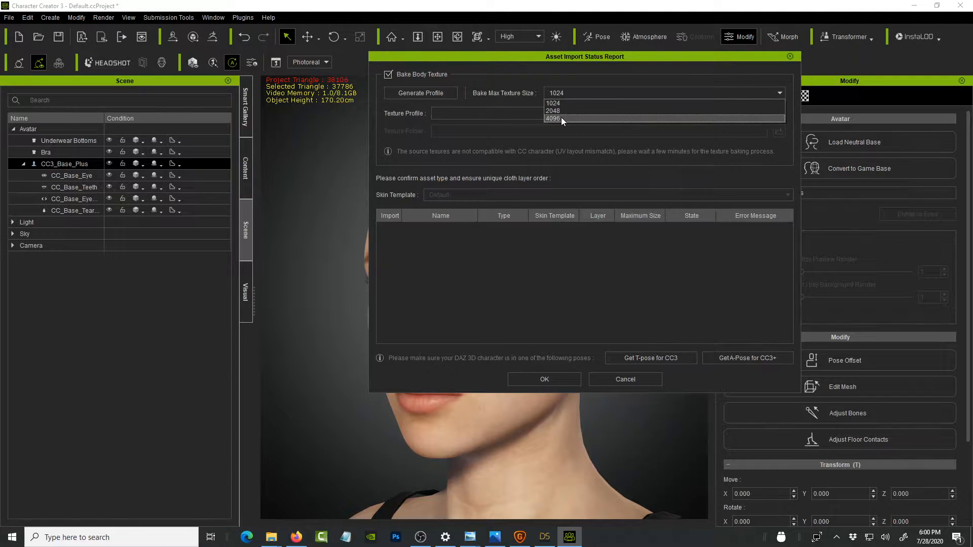
{"action": "left_click", "coordinate": [553, 119]}
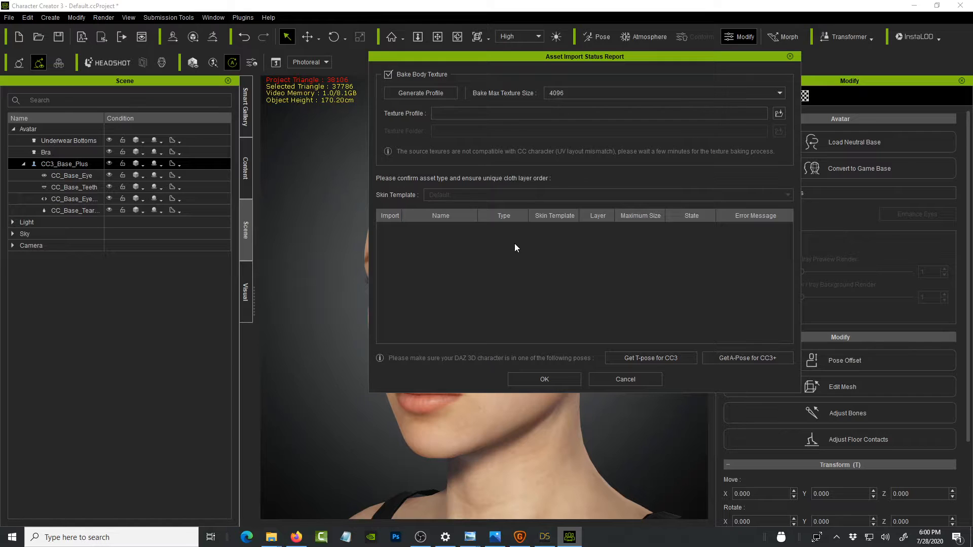
- Switch to DAZ Studio, select the Darius 7 figure and start exporting it
{"action": "left_click", "coordinate": [545, 537]}
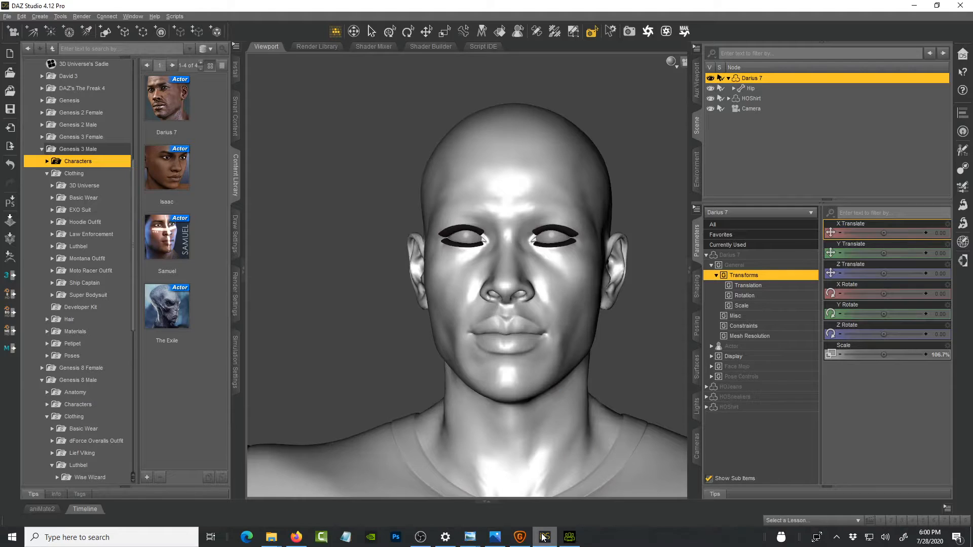
{"action": "double_click", "coordinate": [760, 78]}
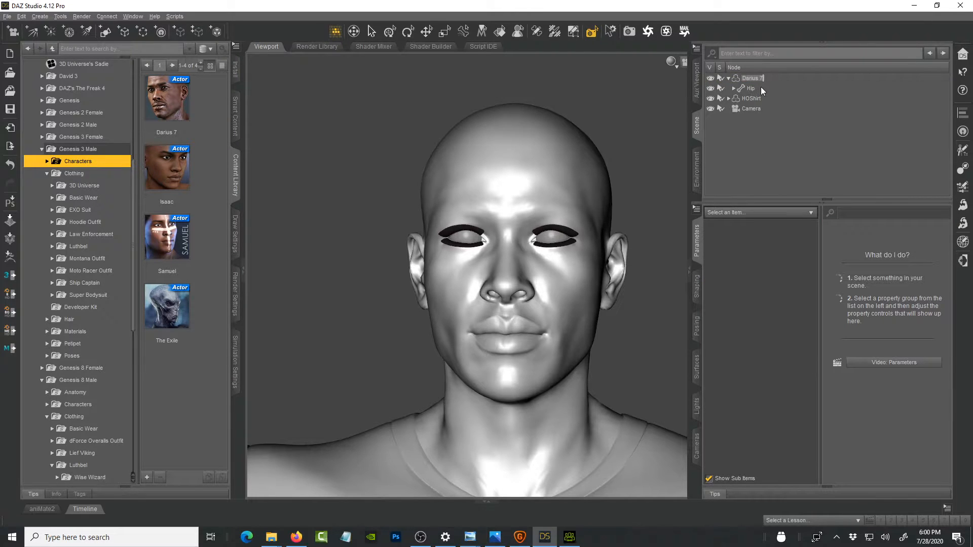
{"action": "key", "text": "Return"}
{"action": "left_click", "coordinate": [759, 79]}
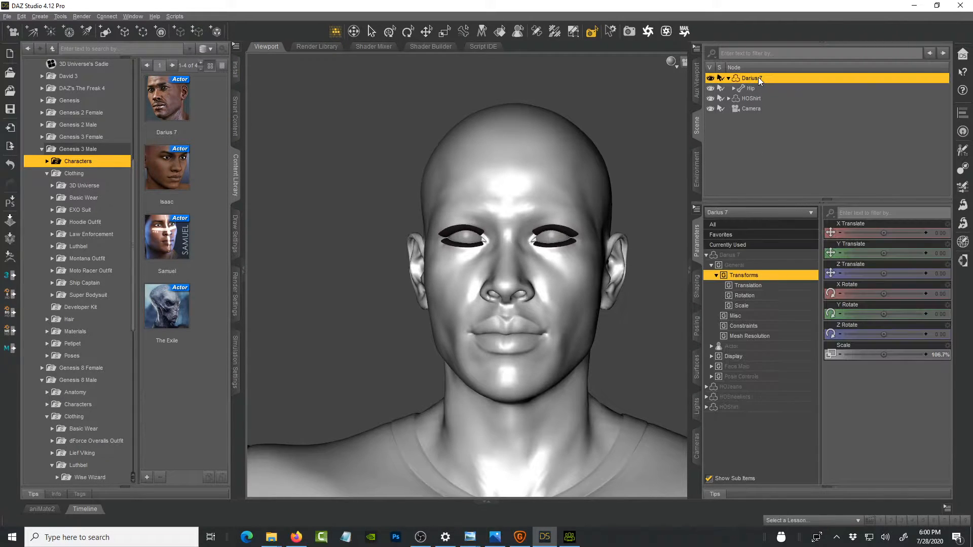
{"action": "left_click", "coordinate": [7, 16]}
{"action": "left_click", "coordinate": [27, 135]}
- Export the figure as the FBX file Male_Character_02 in the FBX folder and accept the FBX export options
{"action": "left_click", "coordinate": [129, 124]}
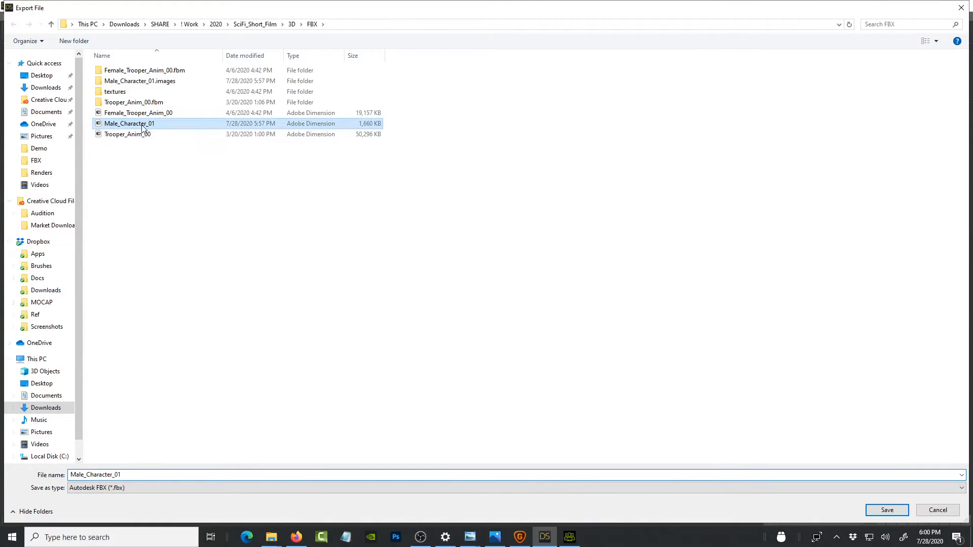
{"action": "double_click", "coordinate": [120, 474]}
{"action": "left_click", "coordinate": [120, 474]}
{"action": "key", "text": "BackSpace"}
{"action": "type", "text": "2"}
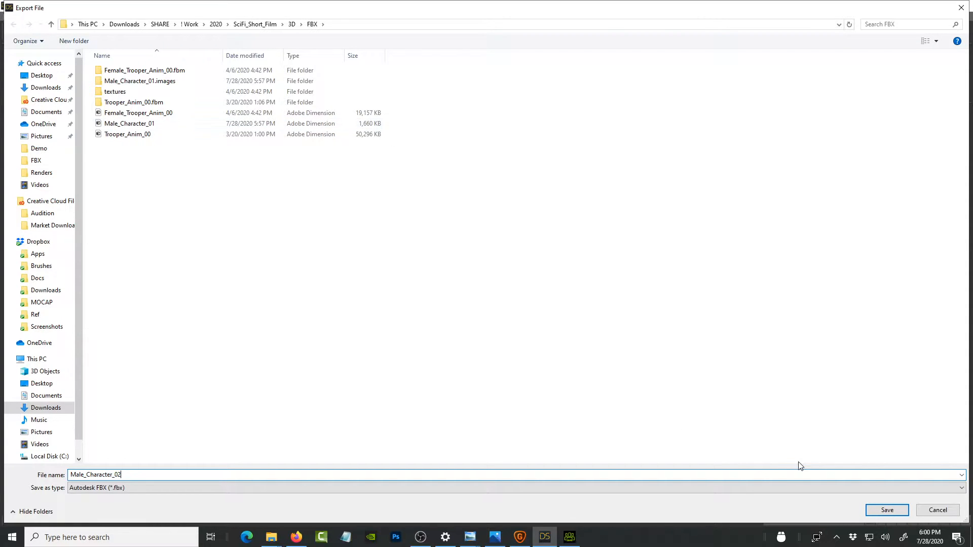
{"action": "left_click", "coordinate": [888, 509]}
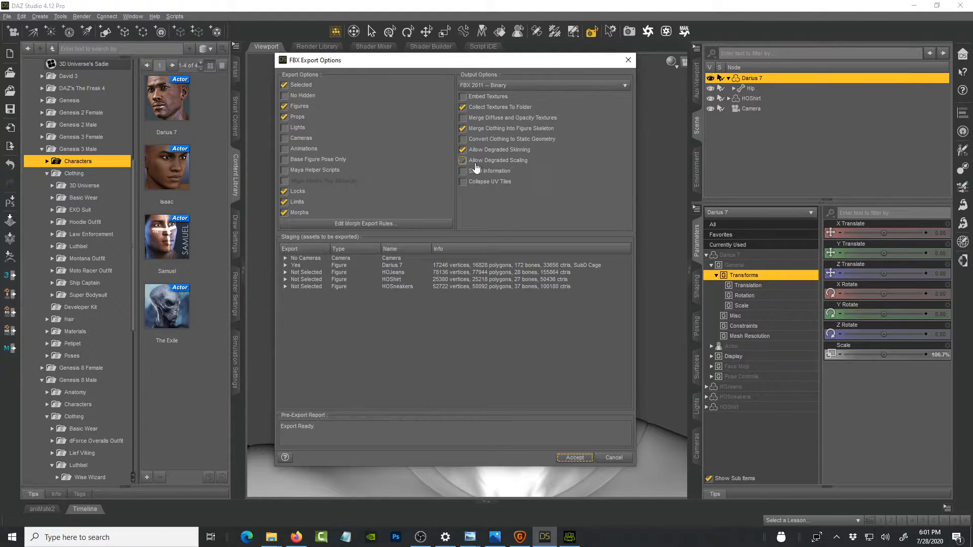
{"action": "left_click", "coordinate": [297, 119]}
{"action": "left_click", "coordinate": [577, 458]}
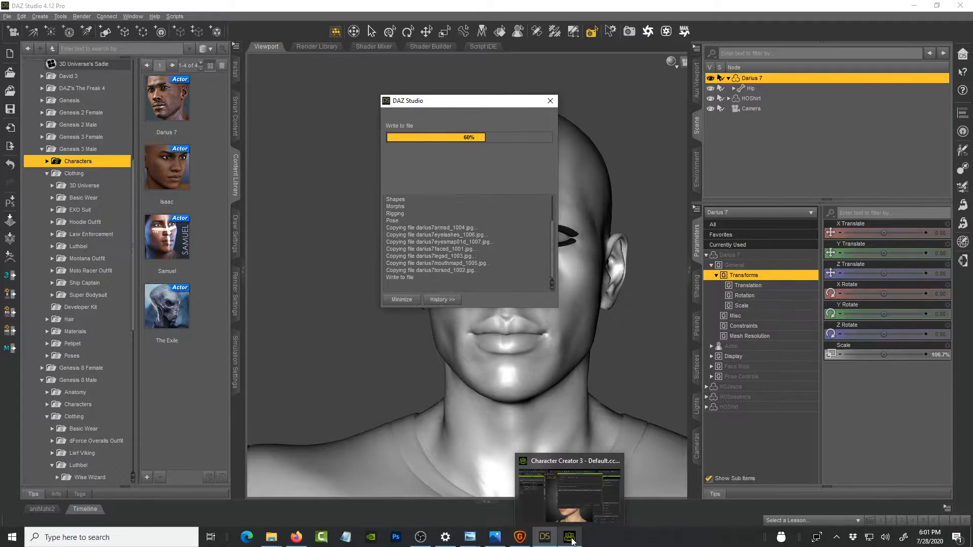
- Switch back to Character Creator 3 and run the asset import with body texture baking
{"action": "left_click", "coordinate": [570, 538]}
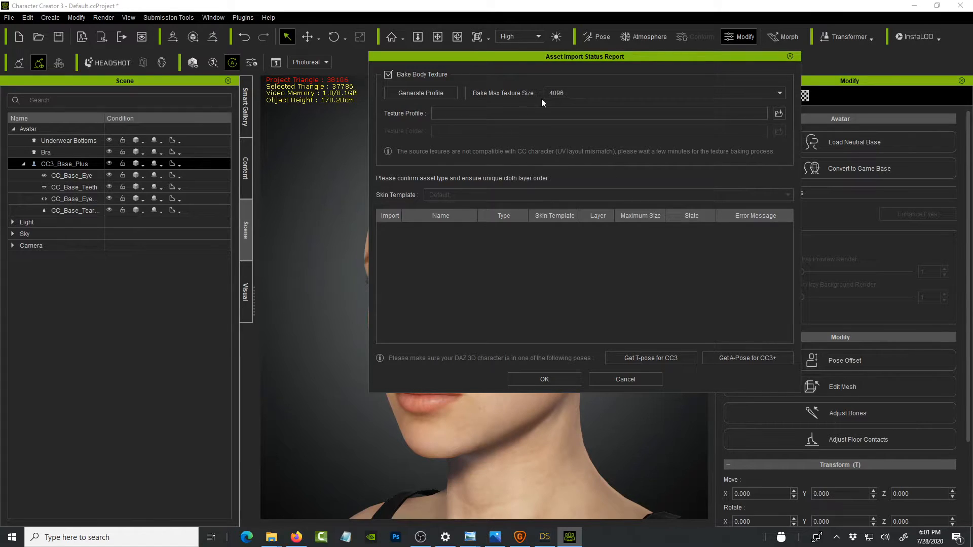
{"action": "left_click", "coordinate": [545, 379]}
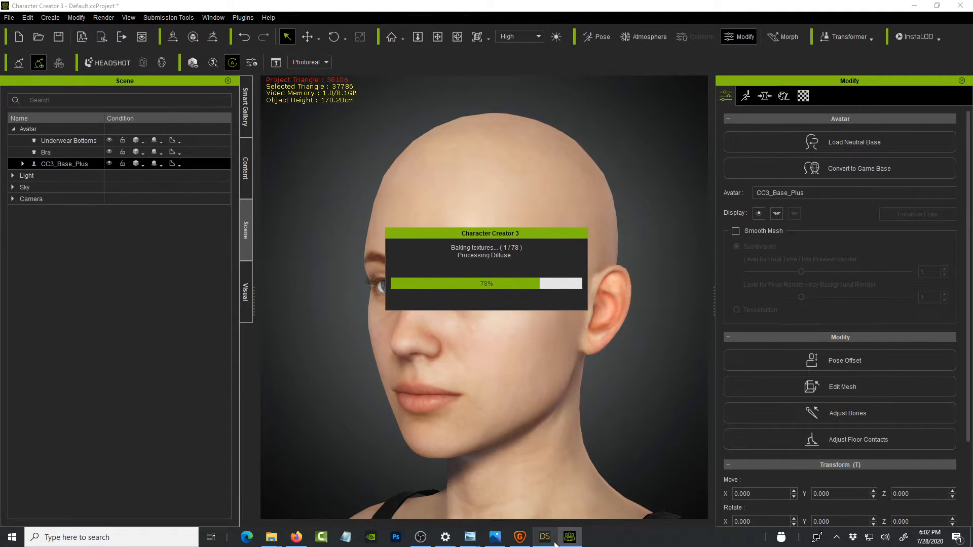
- Switch to Firefox and look through Reallusion's Ultimate Digital Human page, covering SkinGen Premium, morphs, skin, makeup and the Human Anatomy Set
{"action": "left_click", "coordinate": [296, 537]}
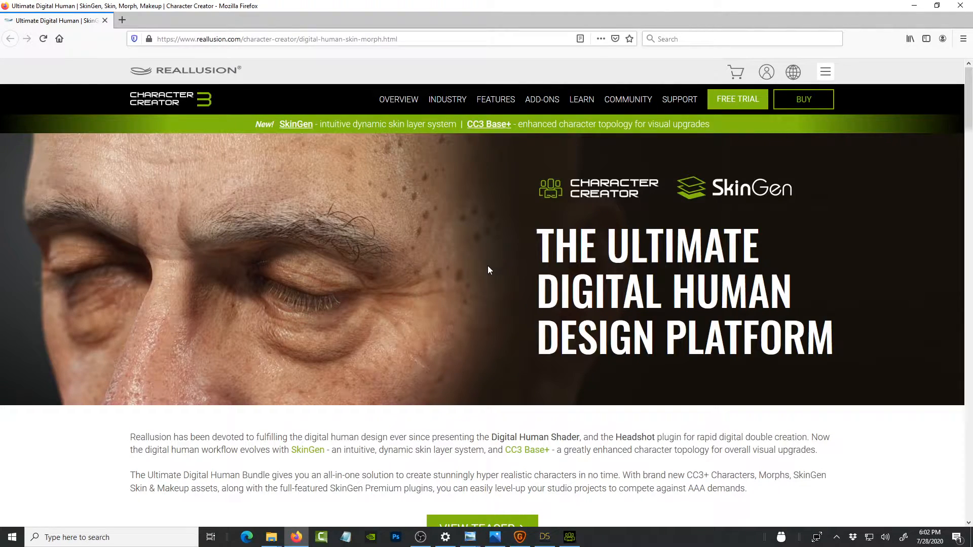
{"action": "scroll", "coordinate": [488, 267], "scroll_direction": "down", "scroll_amount": 10}
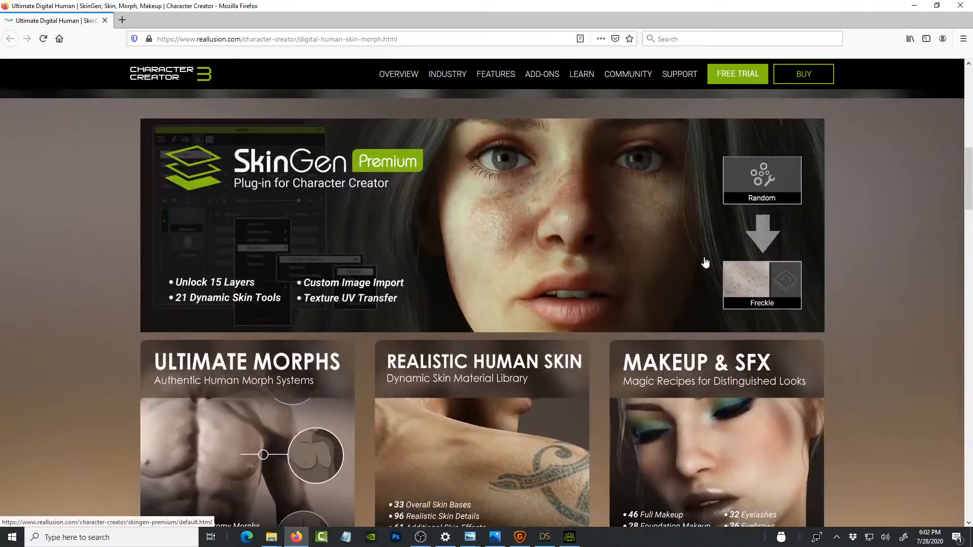
{"action": "scroll", "coordinate": [705, 263], "scroll_direction": "down", "scroll_amount": 3}
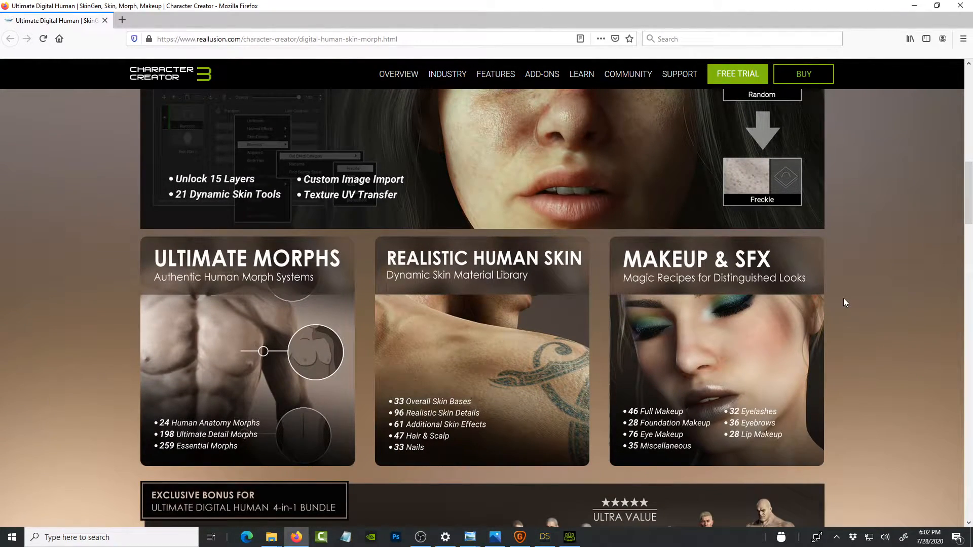
{"action": "scroll", "coordinate": [845, 303], "scroll_direction": "down", "scroll_amount": 3}
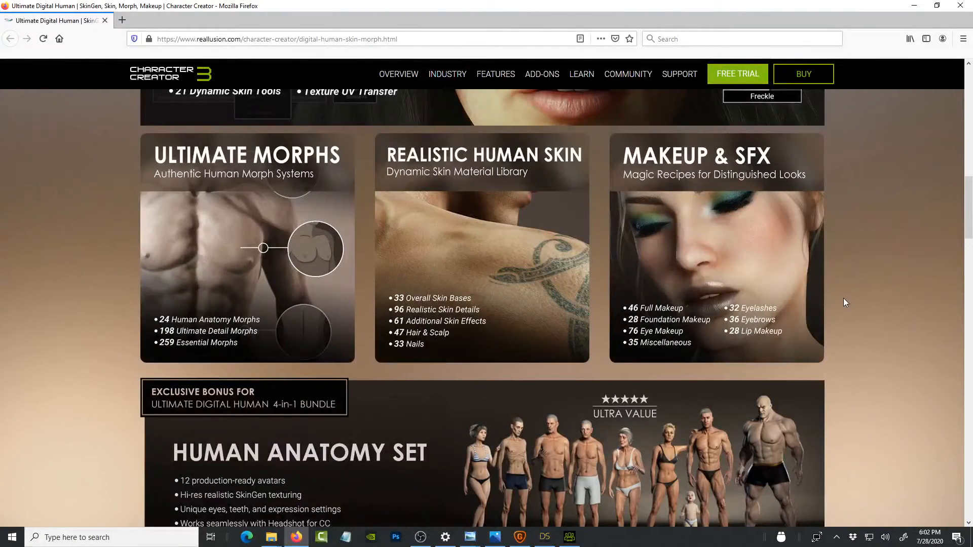
{"action": "scroll", "coordinate": [855, 302], "scroll_direction": "down", "scroll_amount": 3}
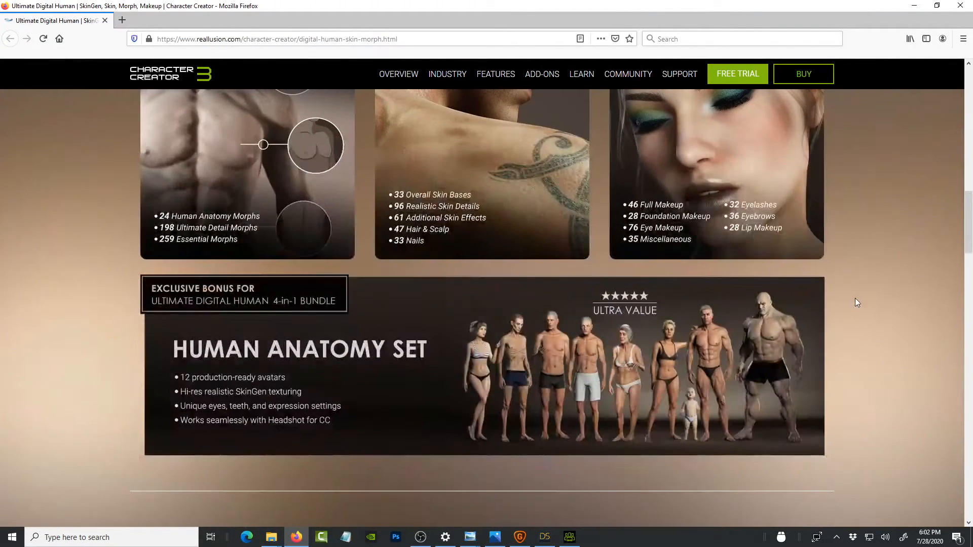
{"action": "scroll", "coordinate": [856, 303], "scroll_direction": "down", "scroll_amount": 6}
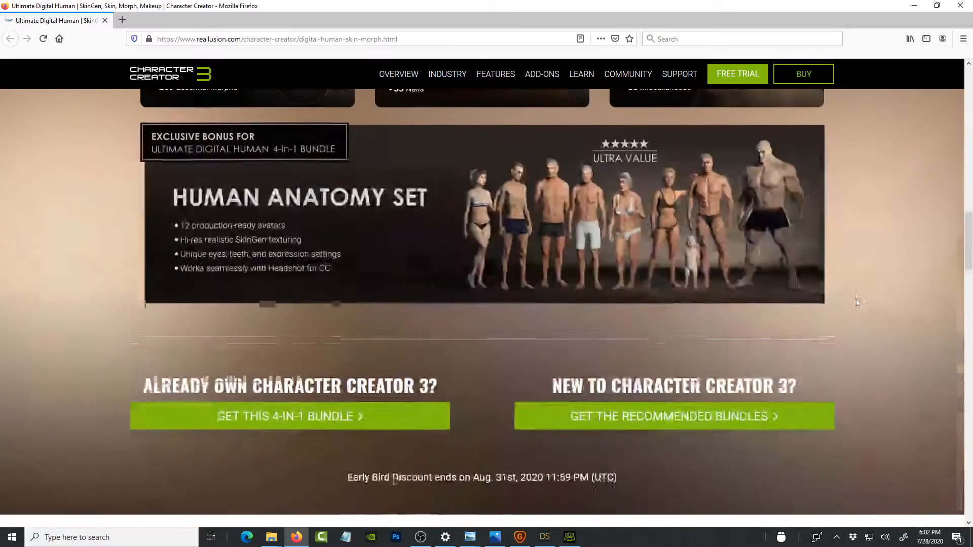
{"action": "scroll", "coordinate": [871, 288], "scroll_direction": "down", "scroll_amount": 3}
{"action": "scroll", "coordinate": [887, 272], "scroll_direction": "up", "scroll_amount": 20}
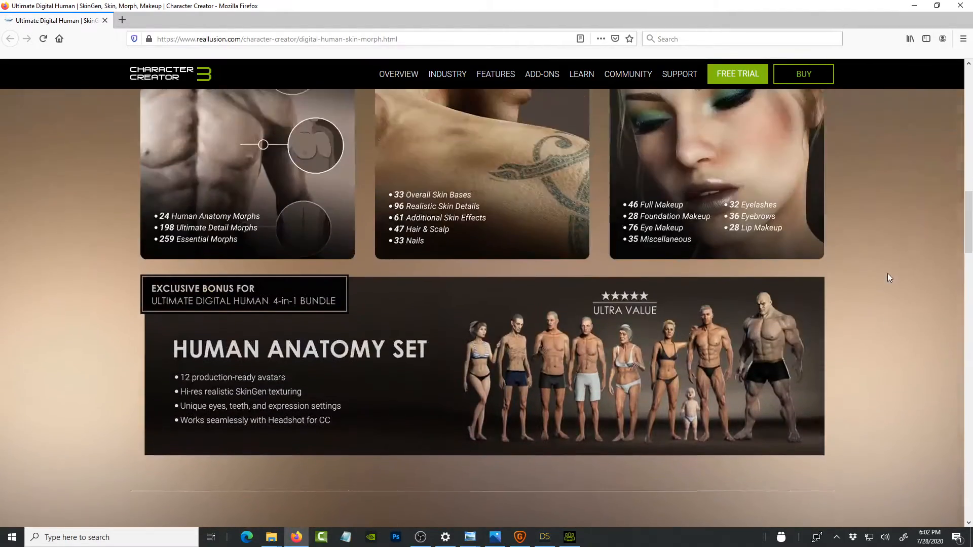
{"action": "scroll", "coordinate": [887, 274], "scroll_direction": "down", "scroll_amount": 3}
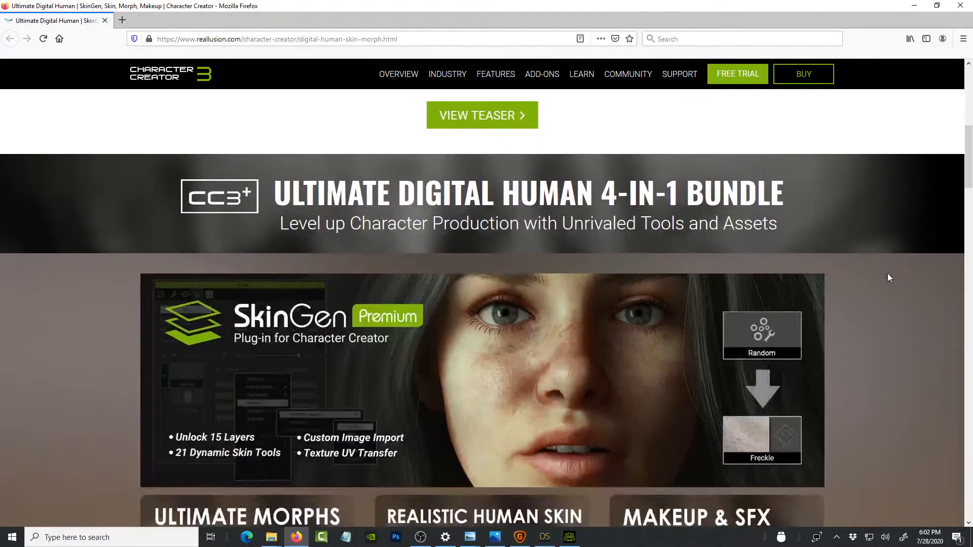
{"action": "scroll", "coordinate": [888, 274], "scroll_direction": "up", "scroll_amount": 5}
{"action": "scroll", "coordinate": [890, 278], "scroll_direction": "up", "scroll_amount": 6}
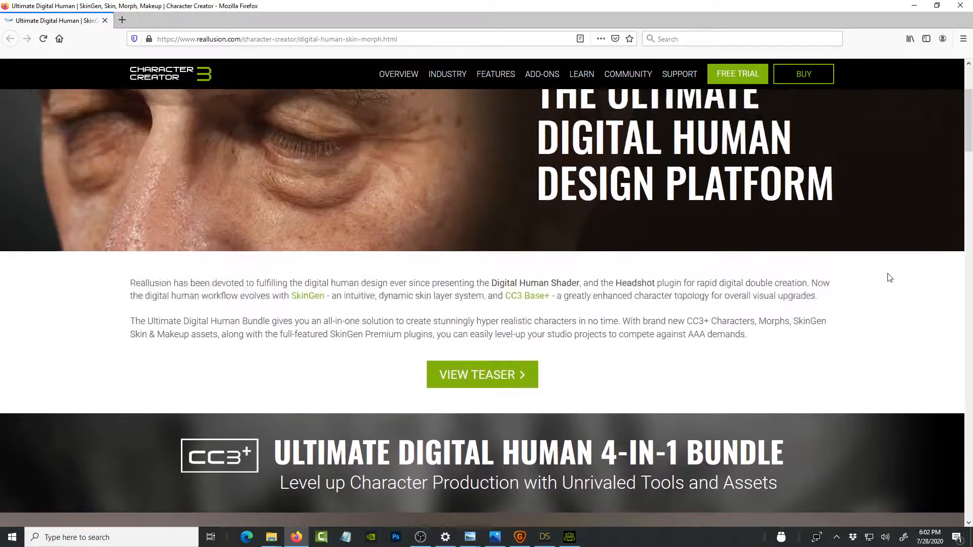
{"action": "scroll", "coordinate": [861, 278], "scroll_direction": "up", "scroll_amount": 2}
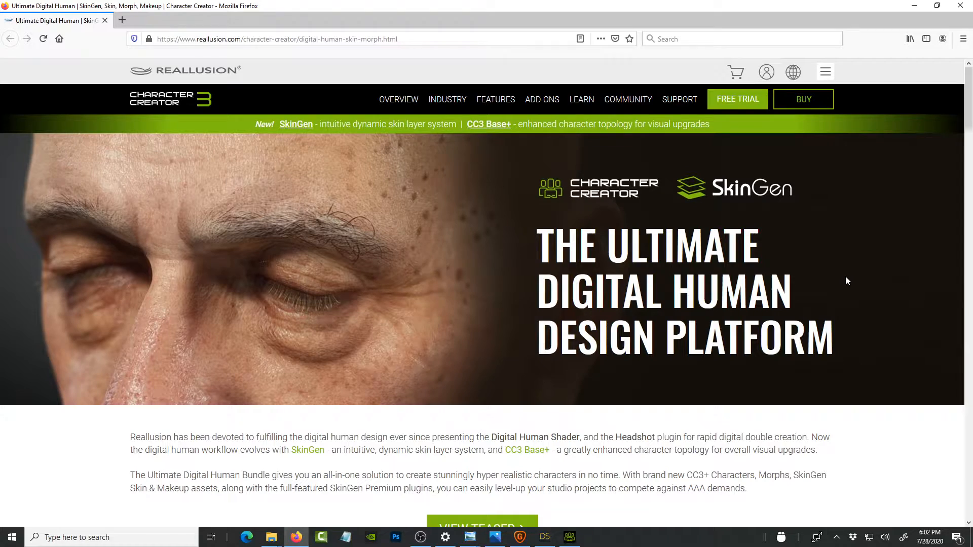
{"action": "scroll", "coordinate": [646, 285], "scroll_direction": "down", "scroll_amount": 3}
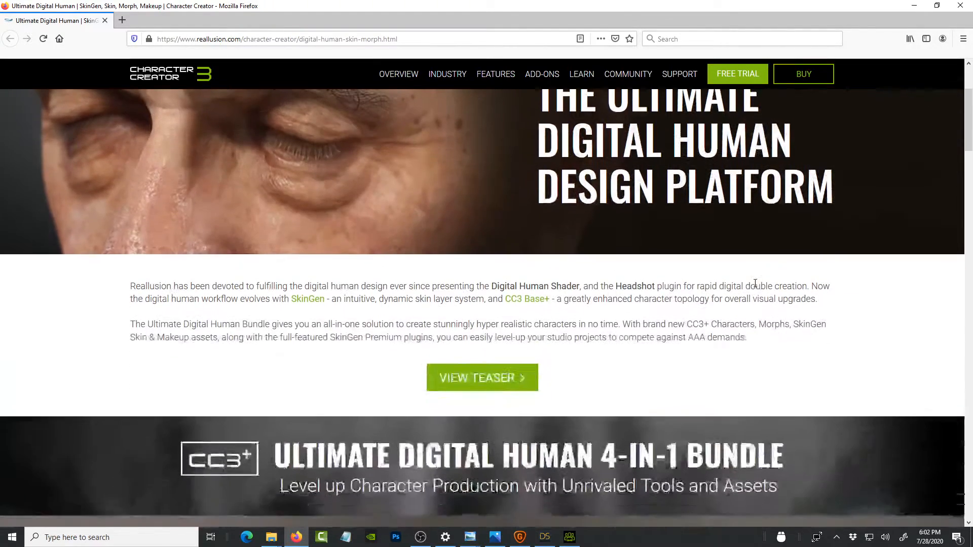
{"action": "scroll", "coordinate": [646, 285], "scroll_direction": "down", "scroll_amount": 5}
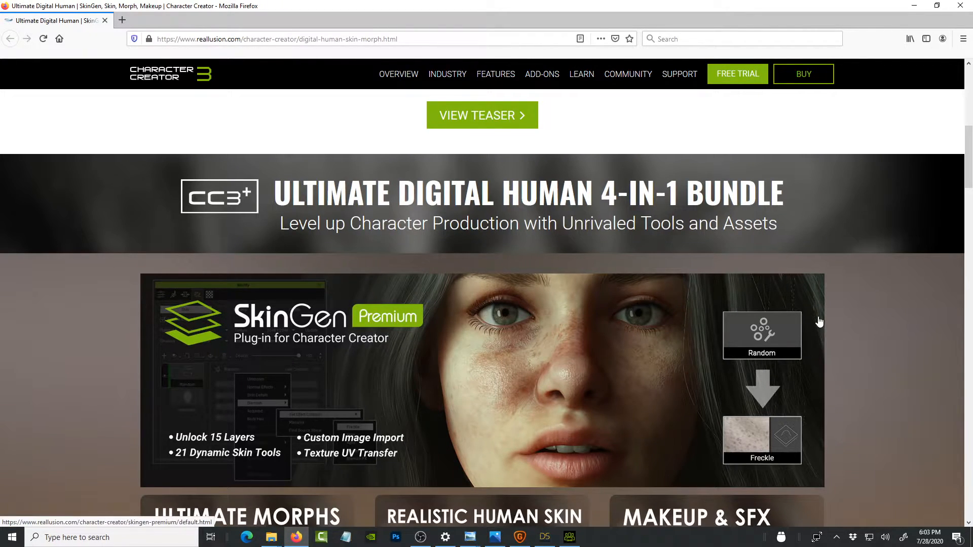
{"action": "scroll", "coordinate": [819, 322], "scroll_direction": "down", "scroll_amount": 2}
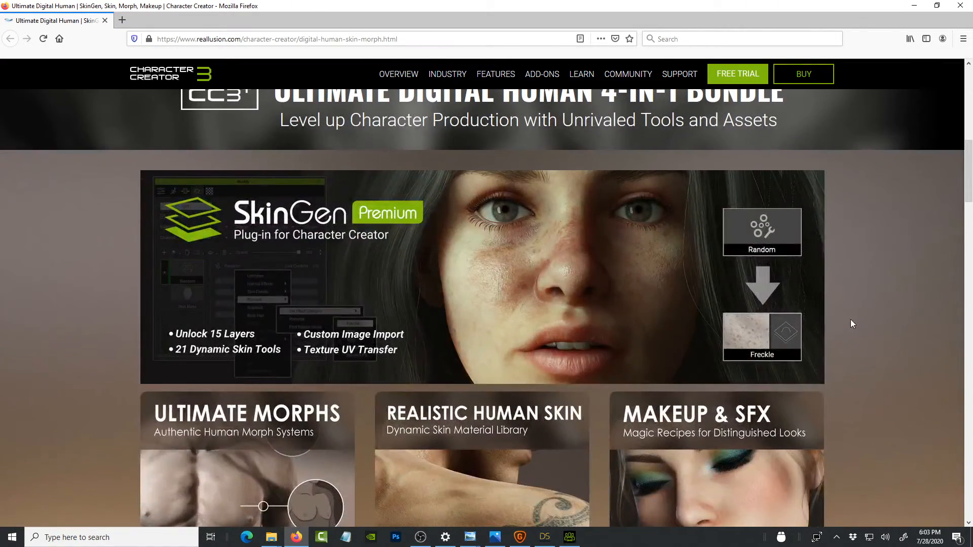
{"action": "scroll", "coordinate": [905, 340], "scroll_direction": "down", "scroll_amount": 5}
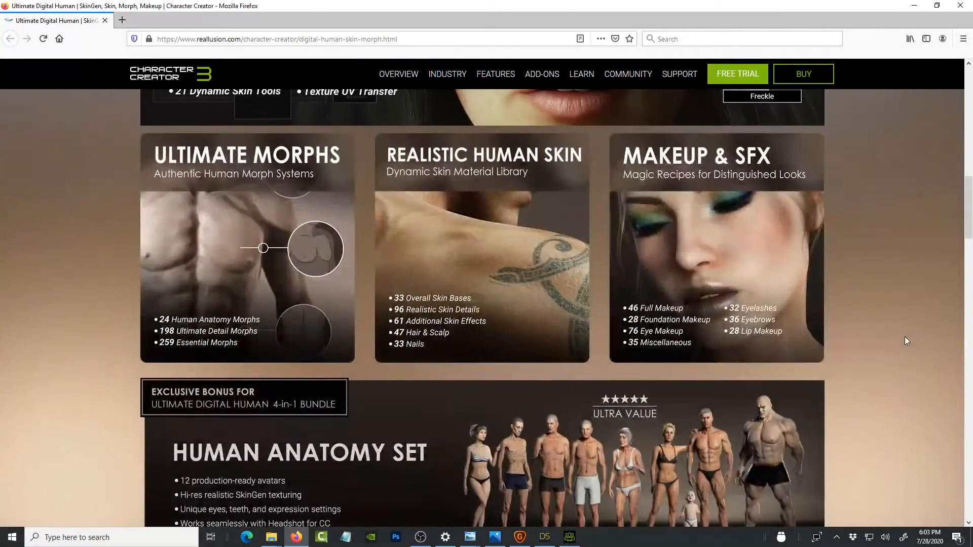
{"action": "scroll", "coordinate": [906, 341], "scroll_direction": "down", "scroll_amount": 1}
{"action": "scroll", "coordinate": [906, 340], "scroll_direction": "up", "scroll_amount": 9}
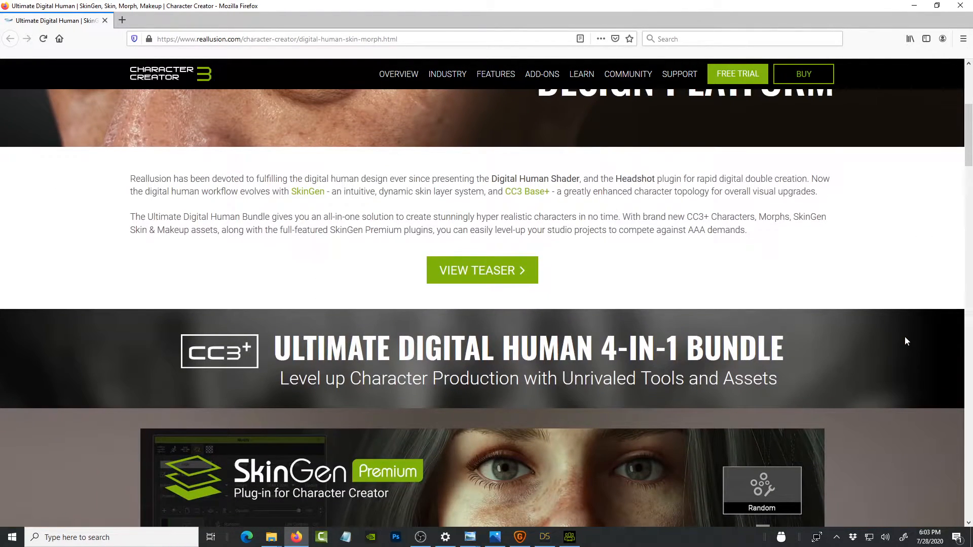
- Return to Character Creator 3 to check the texture baking progress of the import
{"action": "scroll", "coordinate": [905, 337], "scroll_direction": "up", "scroll_amount": 4}
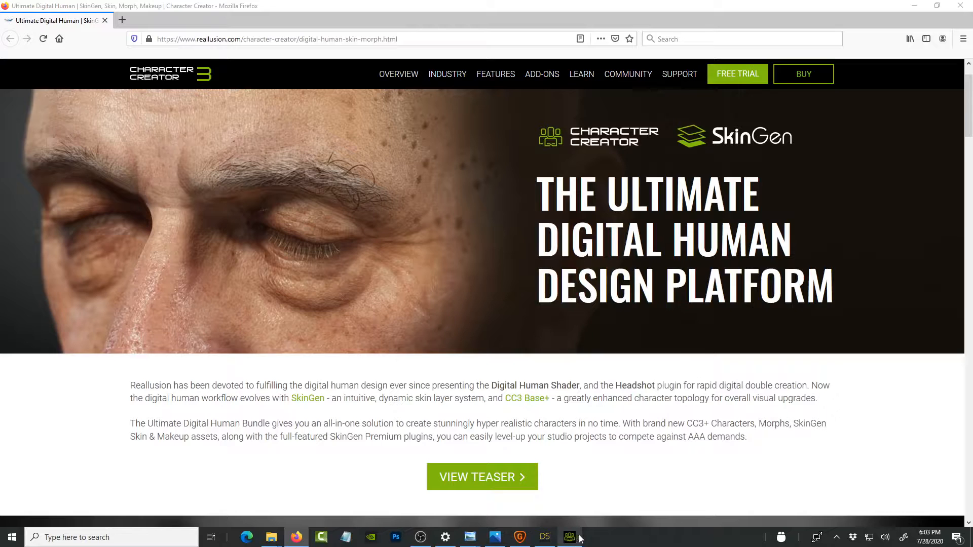
{"action": "left_click", "coordinate": [912, 5]}
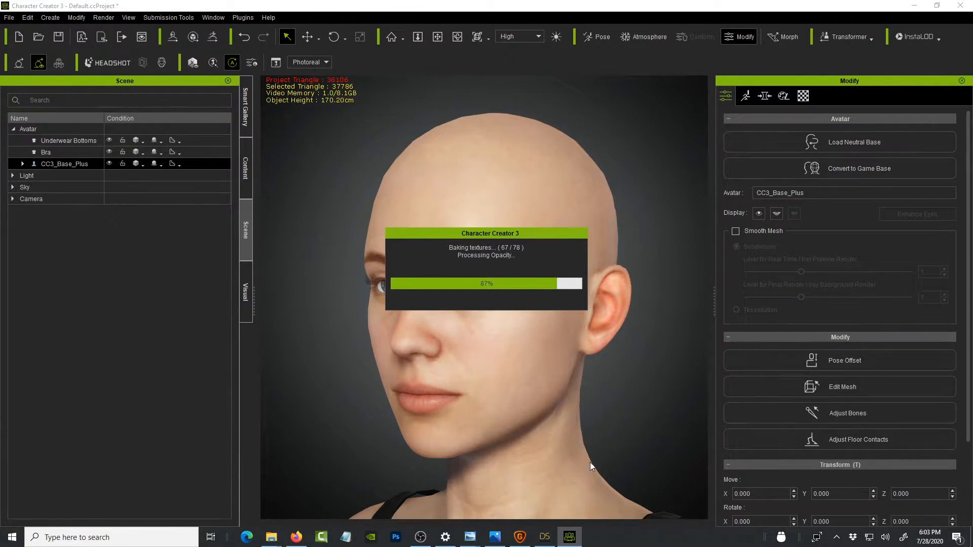
- Switch to Firefox and review the Ultimate Digital Human bundle's SkinGen Premium, morphs, skin, makeup and anatomy offerings
{"action": "left_click", "coordinate": [294, 539]}
{"action": "scroll", "coordinate": [515, 319], "scroll_direction": "down", "scroll_amount": 5}
{"action": "scroll", "coordinate": [514, 319], "scroll_direction": "down", "scroll_amount": 8}
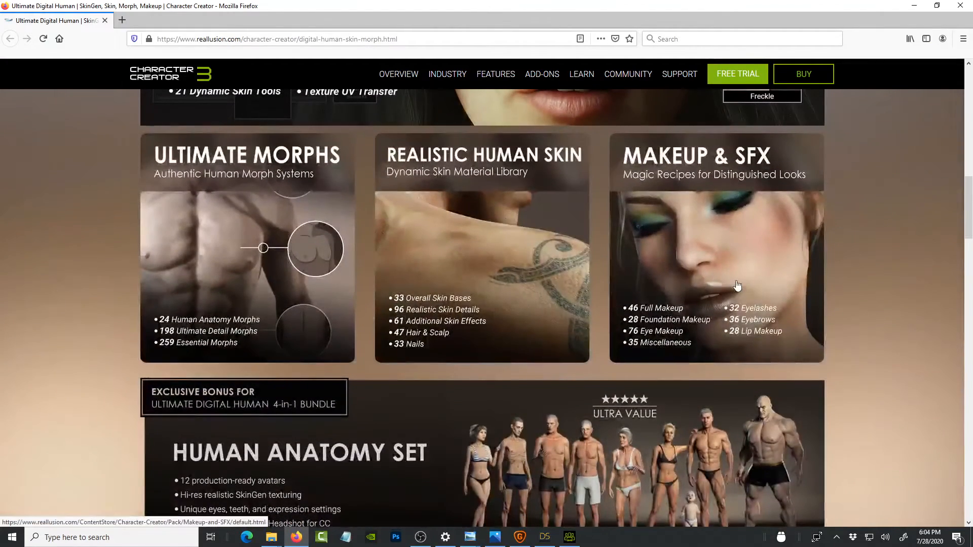
{"action": "scroll", "coordinate": [760, 284], "scroll_direction": "up", "scroll_amount": 1}
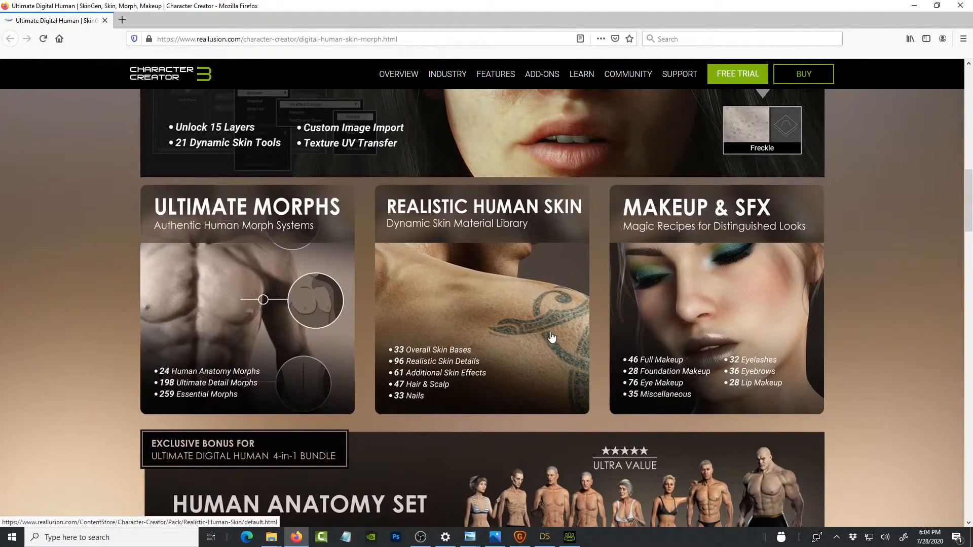
{"action": "scroll", "coordinate": [608, 339], "scroll_direction": "down", "scroll_amount": 1}
{"action": "scroll", "coordinate": [840, 262], "scroll_direction": "down", "scroll_amount": 1}
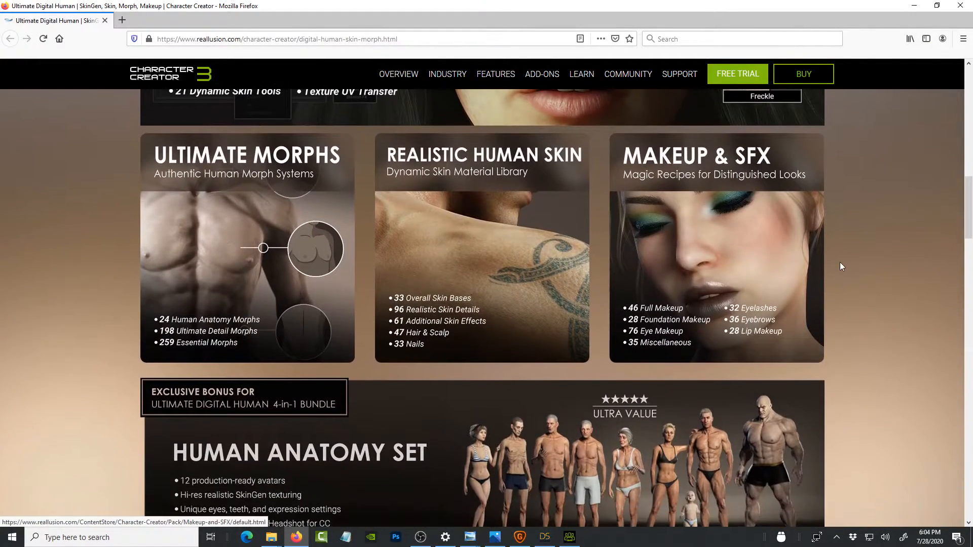
{"action": "scroll", "coordinate": [618, 174], "scroll_direction": "up", "scroll_amount": 3}
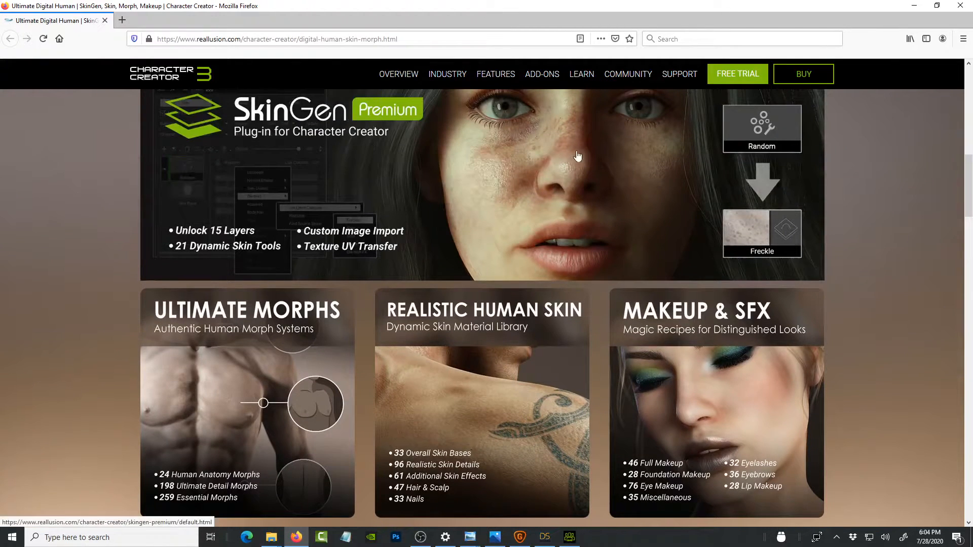
{"action": "scroll", "coordinate": [622, 175], "scroll_direction": "up", "scroll_amount": 1}
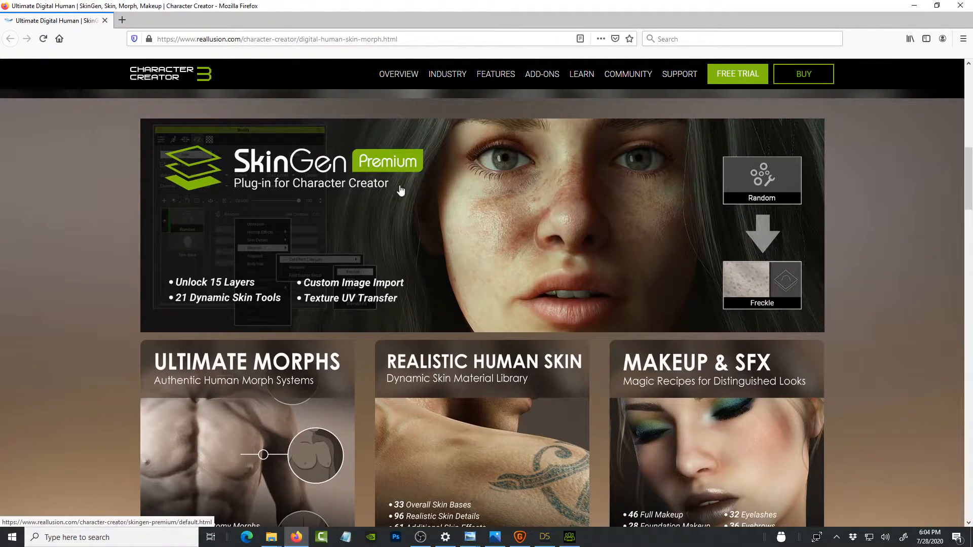
{"action": "scroll", "coordinate": [626, 249], "scroll_direction": "down", "scroll_amount": 3}
{"action": "scroll", "coordinate": [745, 334], "scroll_direction": "down", "scroll_amount": 2}
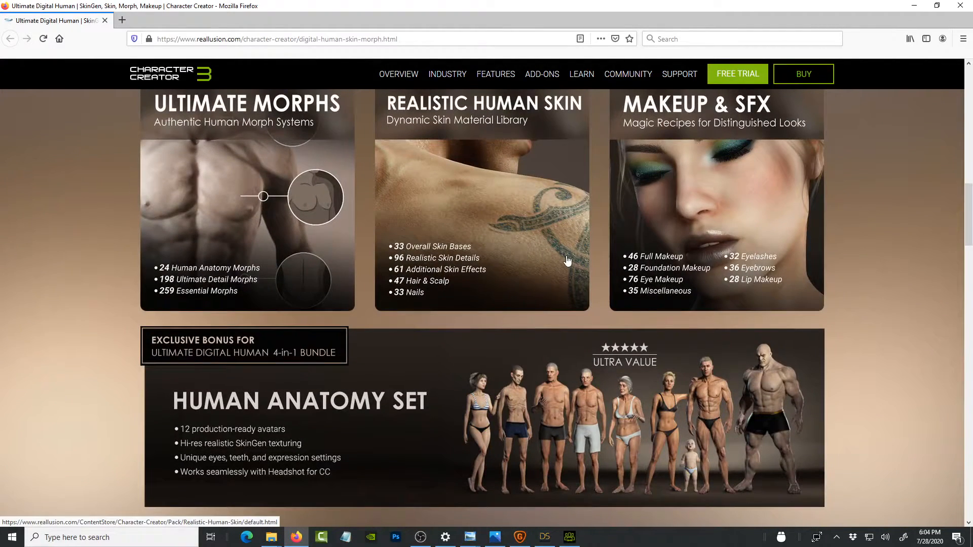
{"action": "scroll", "coordinate": [485, 302], "scroll_direction": "up", "scroll_amount": 1}
{"action": "scroll", "coordinate": [485, 301], "scroll_direction": "up", "scroll_amount": 5}
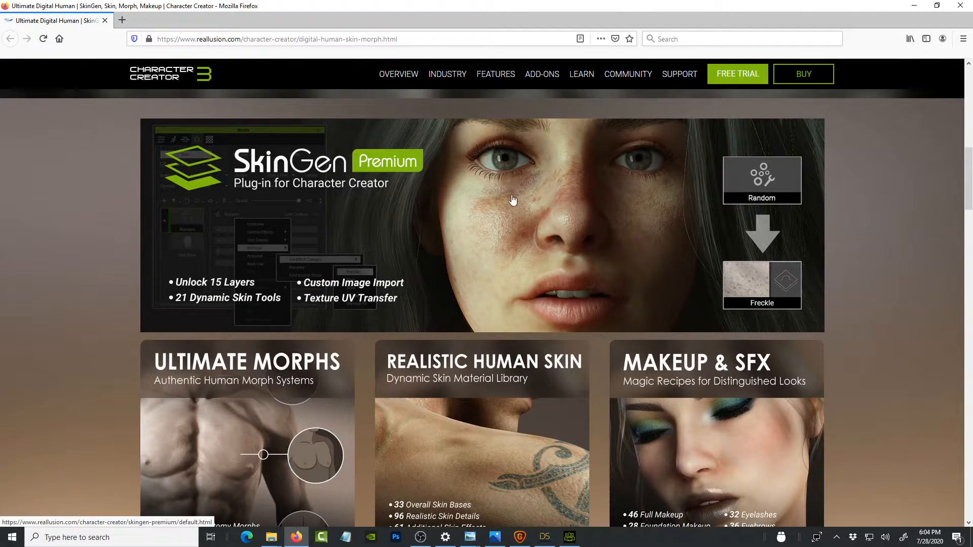
- Switch back to Character Creator 3 and examine the imported character's face and head from several angles
{"action": "left_click", "coordinate": [568, 538]}
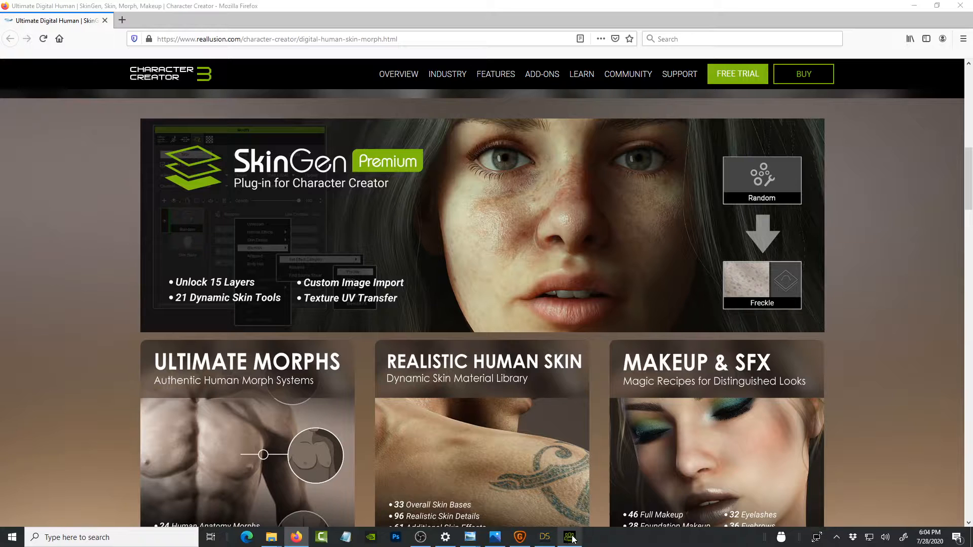
{"action": "left_click", "coordinate": [915, 6]}
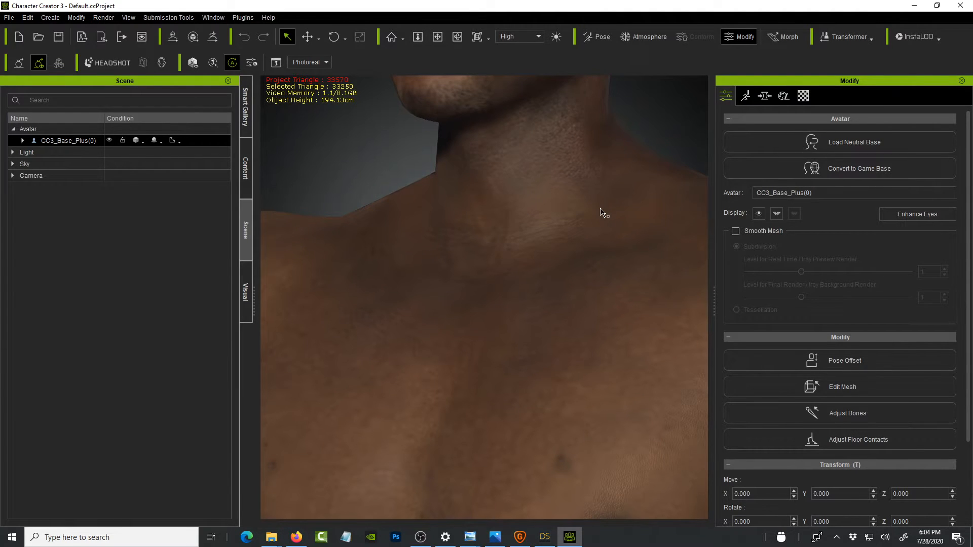
{"action": "left_click", "coordinate": [439, 37]}
{"action": "left_click_drag", "start_coordinate": [503, 189], "coordinate": [508, 452]}
{"action": "scroll", "coordinate": [452, 287], "scroll_direction": "up", "scroll_amount": 3}
{"action": "right_click_drag", "start_coordinate": [446, 287], "coordinate": [535, 328]}
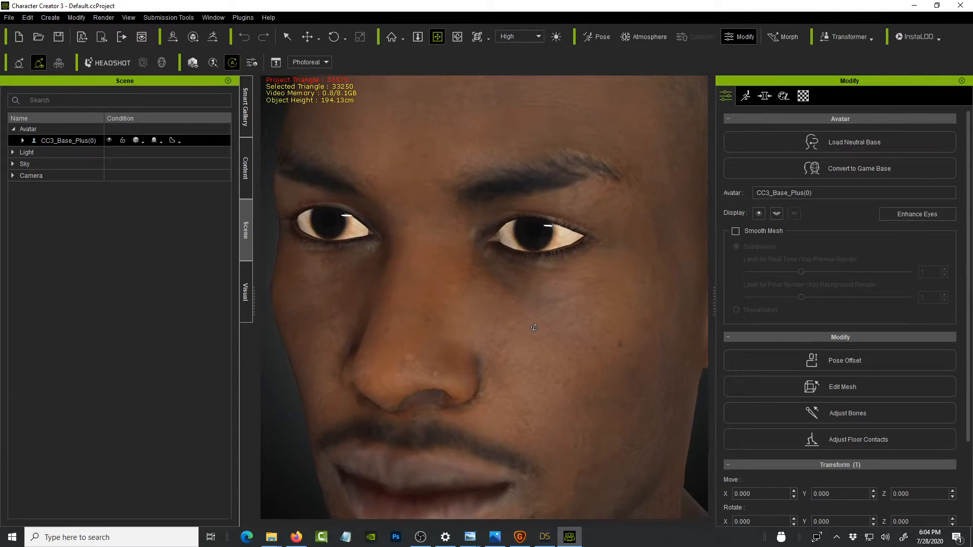
{"action": "left_click", "coordinate": [841, 166]}
{"action": "scroll", "coordinate": [553, 326], "scroll_direction": "down", "scroll_amount": 3}
{"action": "right_click_drag", "start_coordinate": [537, 354], "coordinate": [525, 277]}
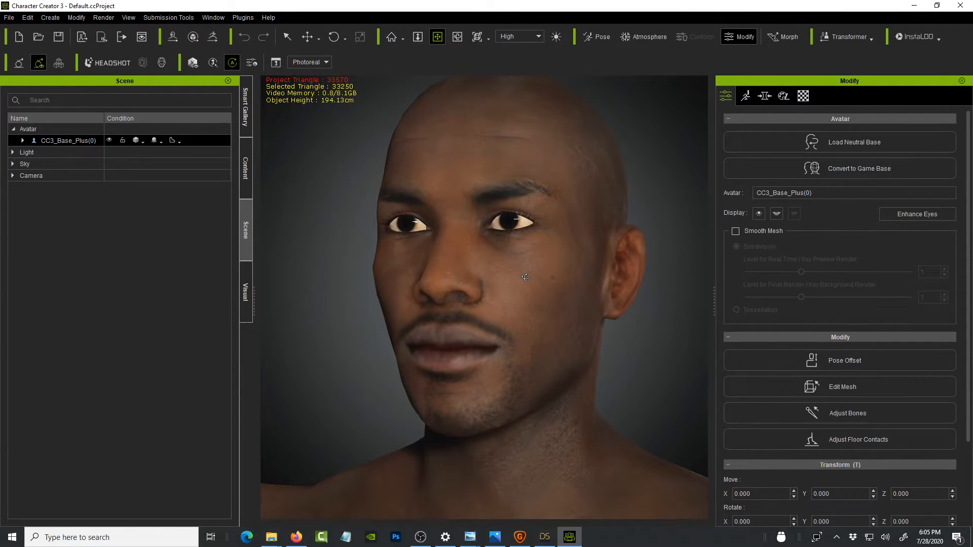
{"action": "right_click_drag", "start_coordinate": [525, 277], "coordinate": [750, 338]}
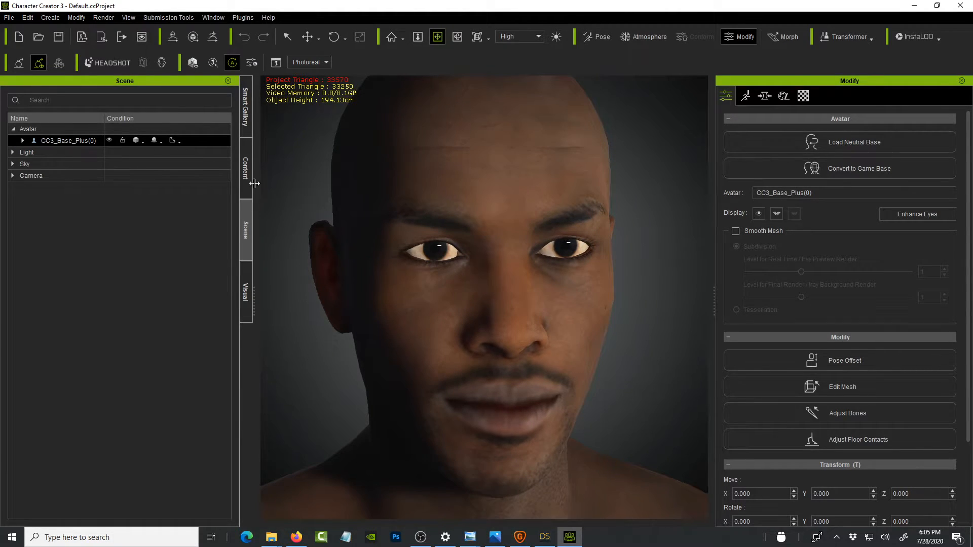
- Open the Specific category of the SkinGen Tools in the makeup templates and find the Scar tool
{"action": "left_click", "coordinate": [247, 174]}
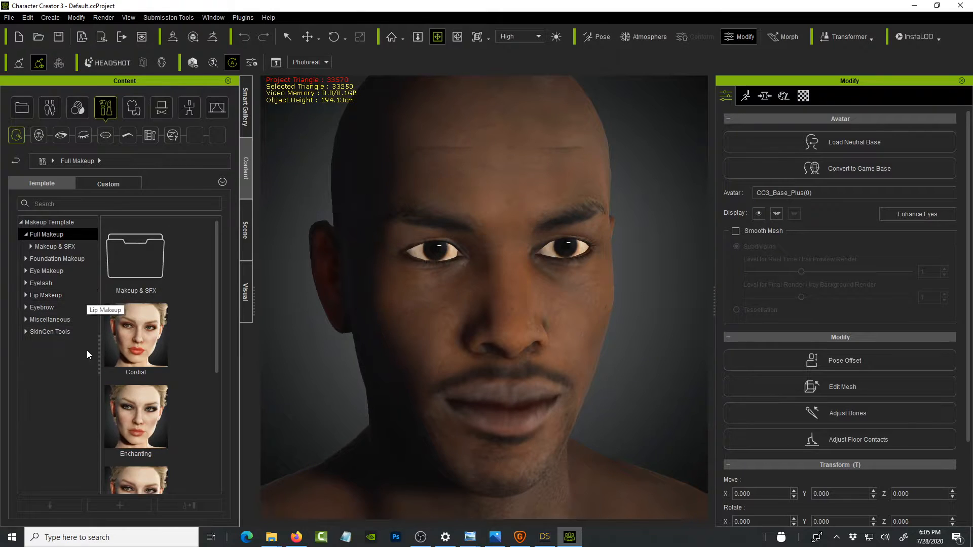
{"action": "left_click", "coordinate": [26, 332]}
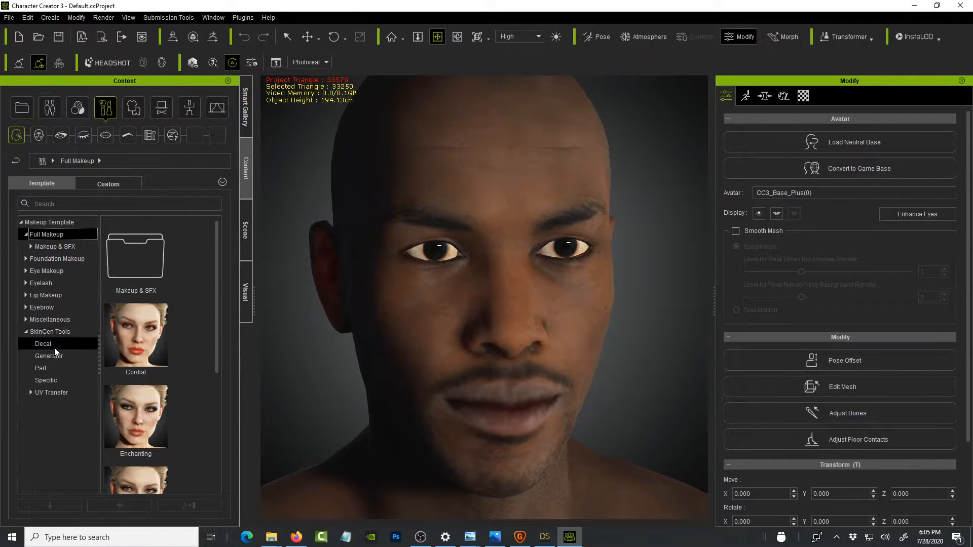
{"action": "left_click", "coordinate": [56, 382]}
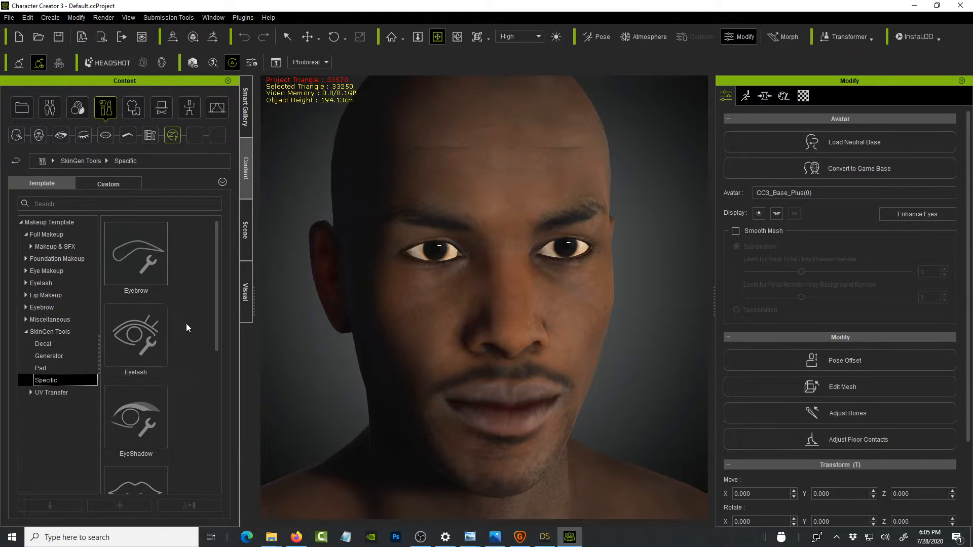
{"action": "scroll", "coordinate": [209, 320], "scroll_direction": "down", "scroll_amount": 5}
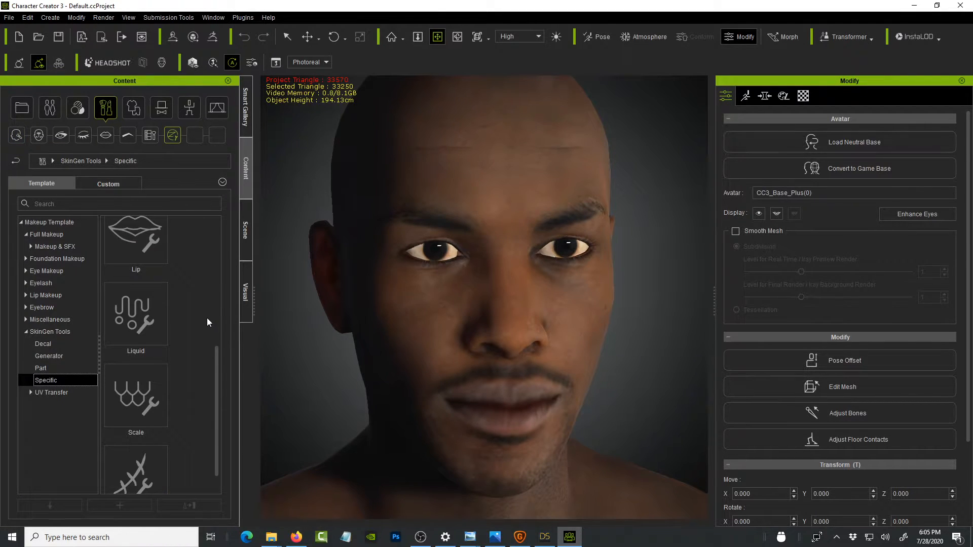
{"action": "scroll", "coordinate": [218, 400], "scroll_direction": "down", "scroll_amount": 1}
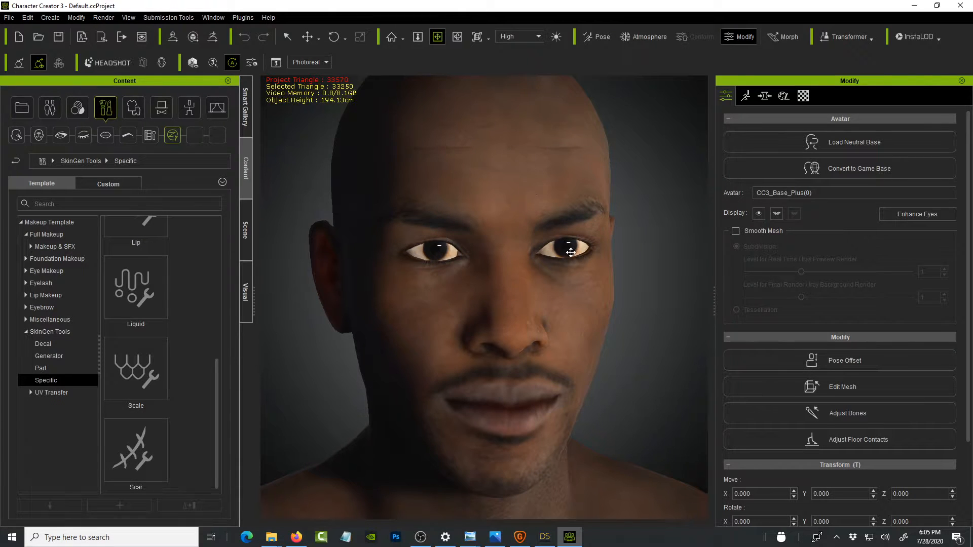
{"action": "right_click_drag", "start_coordinate": [611, 274], "coordinate": [524, 307]}
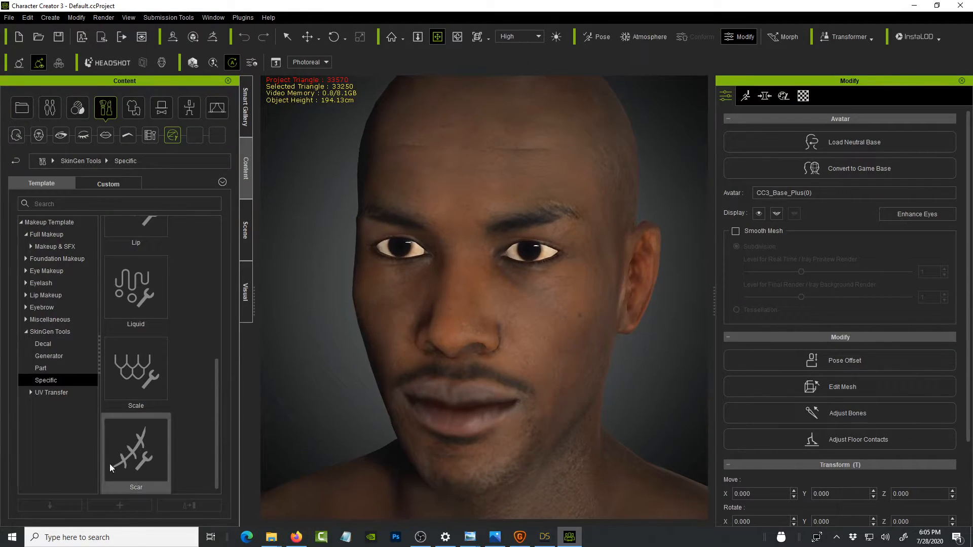
- Apply the SkinGen Scar effect to the character, including the Leg among the linked target materials
{"action": "left_click", "coordinate": [145, 448]}
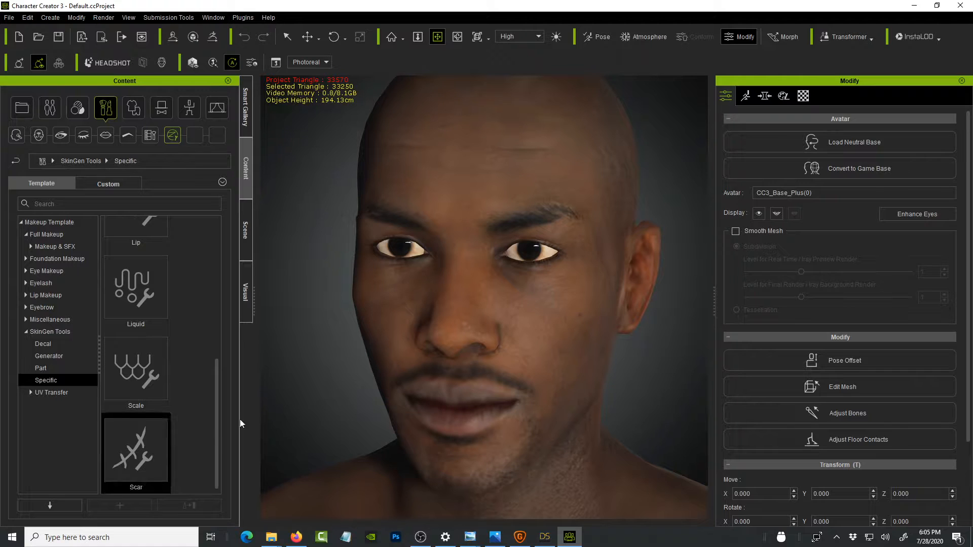
{"action": "double_click", "coordinate": [150, 447]}
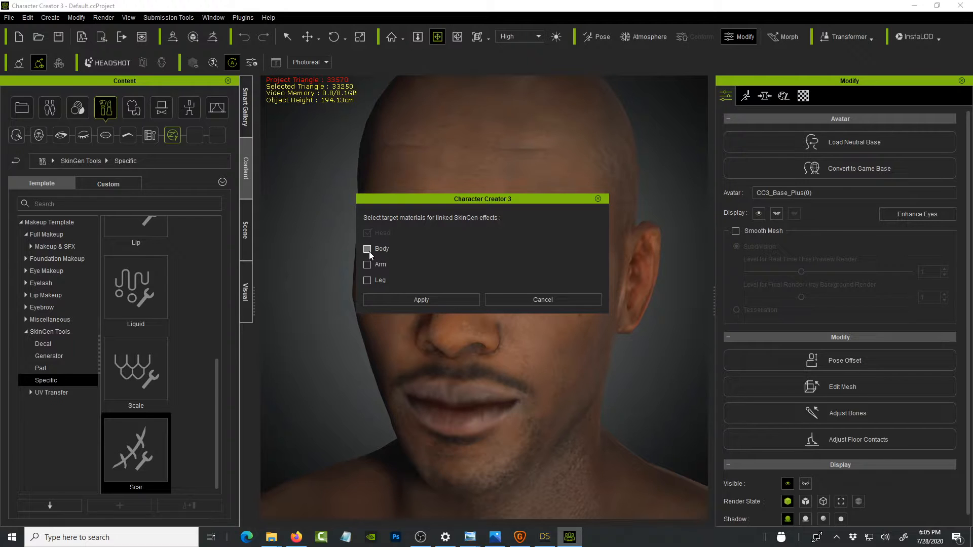
{"action": "left_click", "coordinate": [367, 280]}
{"action": "left_click", "coordinate": [427, 300]}
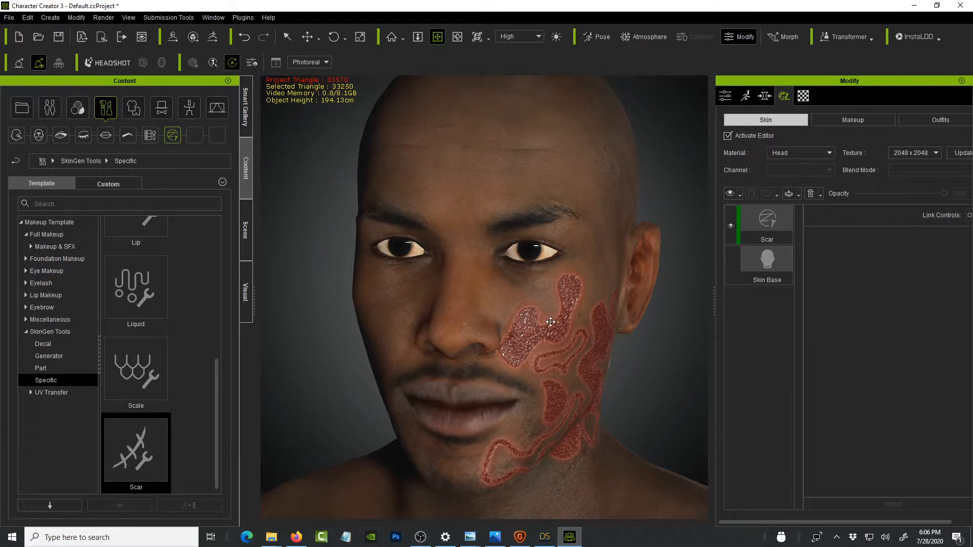
- Select the Scar layer on the head and set its scale to 32.66 and its offset to X 0.07, Y 0.14
{"action": "right_click_drag", "start_coordinate": [617, 321], "coordinate": [525, 184]}
{"action": "scroll", "coordinate": [526, 243], "scroll_direction": "up", "scroll_amount": 3}
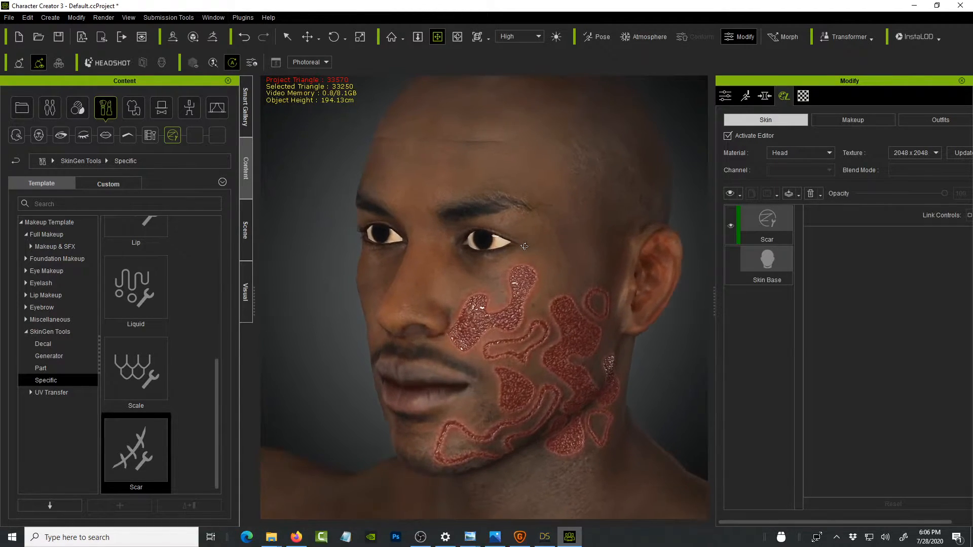
{"action": "left_click", "coordinate": [755, 217]}
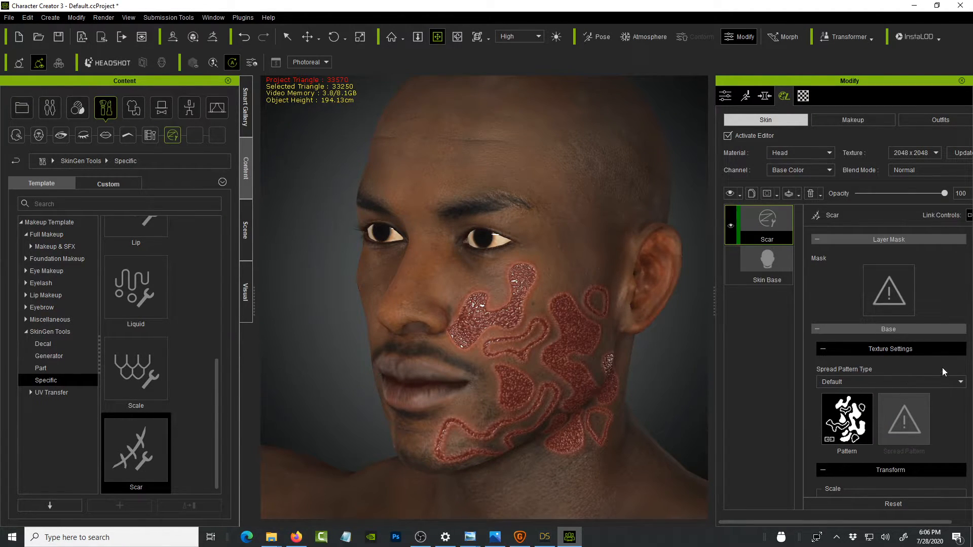
{"action": "scroll", "coordinate": [941, 366], "scroll_direction": "down", "scroll_amount": 3}
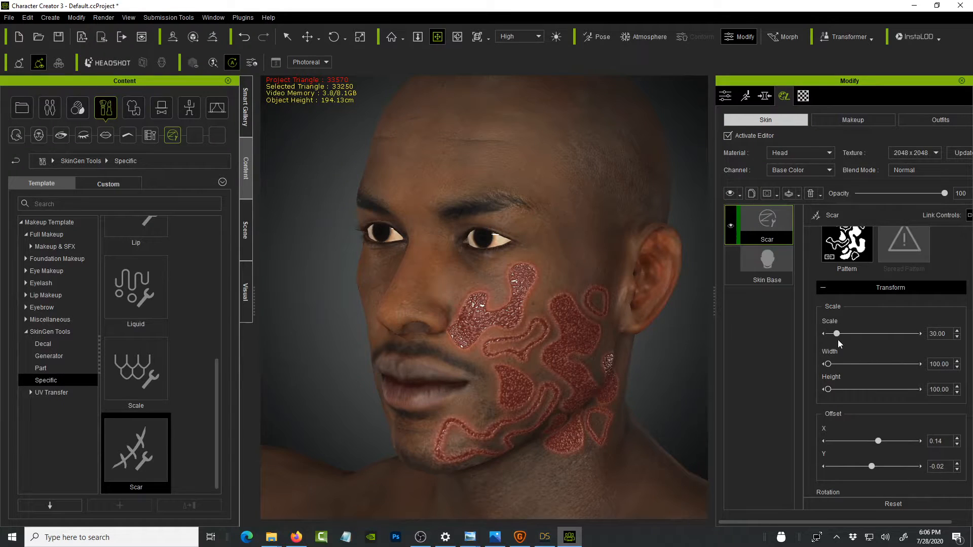
{"action": "left_click_drag", "start_coordinate": [837, 335], "coordinate": [829, 377]}
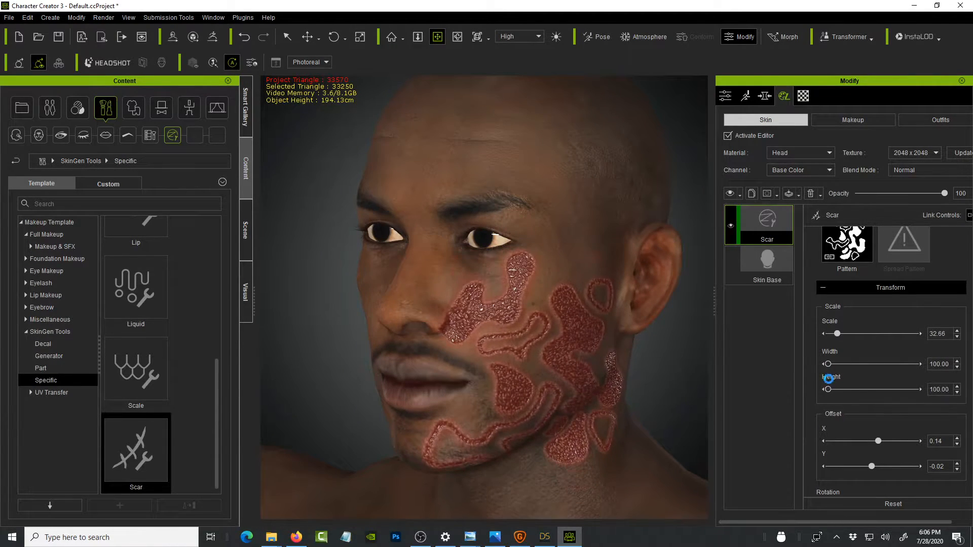
{"action": "mouse_move", "coordinate": [877, 439]}
{"action": "left_mouse_down"}
{"action": "mouse_move", "coordinate": [874, 464]}
{"action": "mouse_move", "coordinate": [875, 442]}
{"action": "left_mouse_up"}
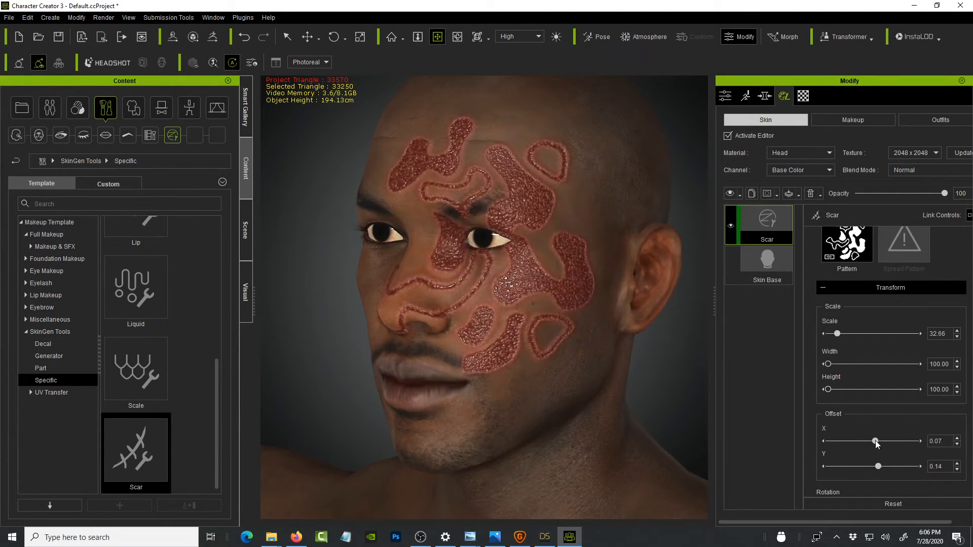
- Replace the Scar layer's pattern image with ScarSwollen_Pattern from the SkinTool folder
{"action": "left_click", "coordinate": [855, 253]}
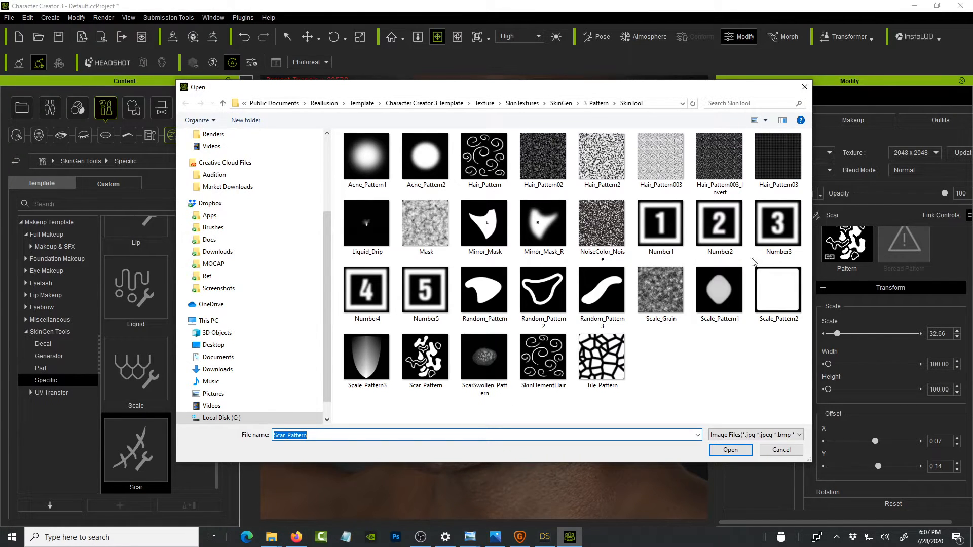
{"action": "left_click", "coordinate": [486, 361]}
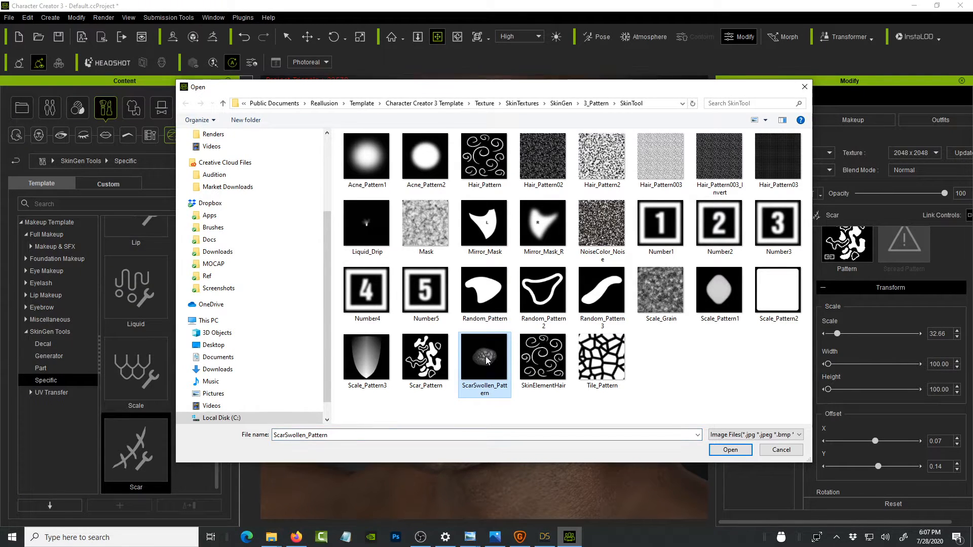
{"action": "left_click", "coordinate": [730, 449]}
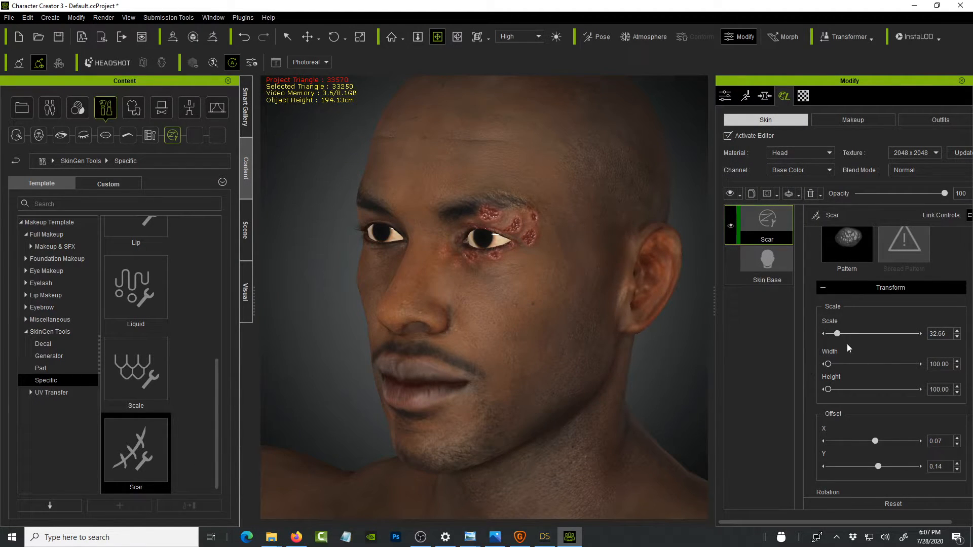
- Set the swollen scar's scale to 44.97 and its X offset to 0.13, placing it on the temple beside the eye
{"action": "left_click_drag", "start_coordinate": [838, 333], "coordinate": [843, 332]}
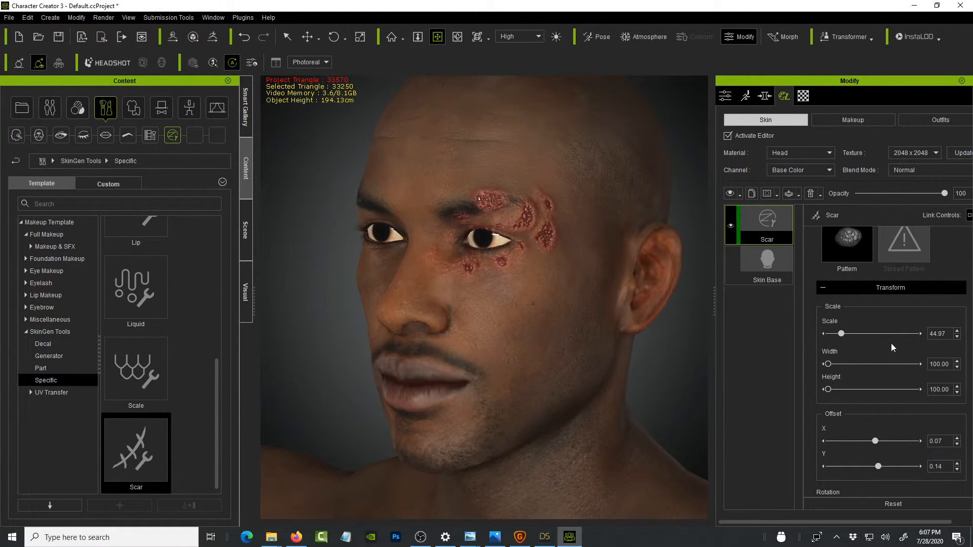
{"action": "left_click_drag", "start_coordinate": [875, 444], "coordinate": [877, 444]}
{"action": "scroll", "coordinate": [614, 304], "scroll_direction": "up", "scroll_amount": 2}
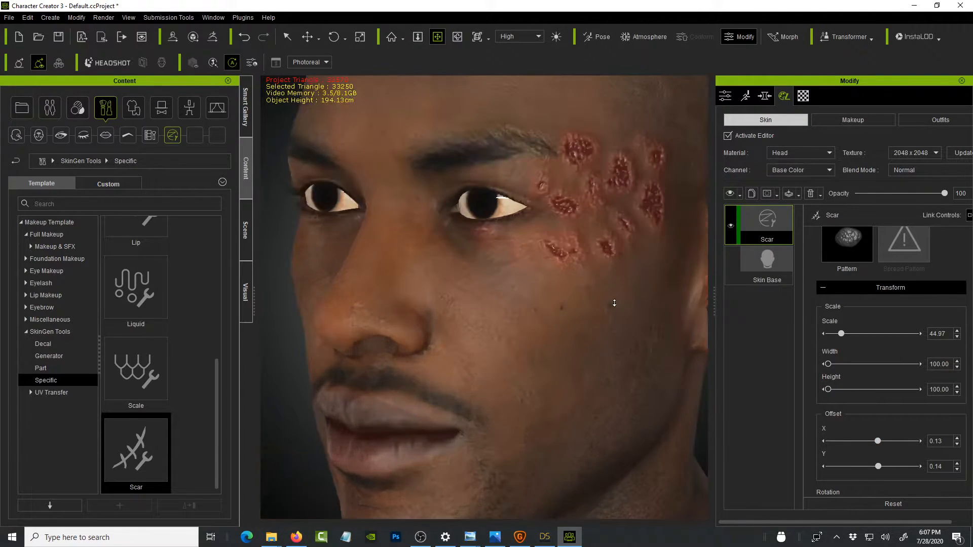
{"action": "scroll", "coordinate": [598, 306], "scroll_direction": "up", "scroll_amount": 3}
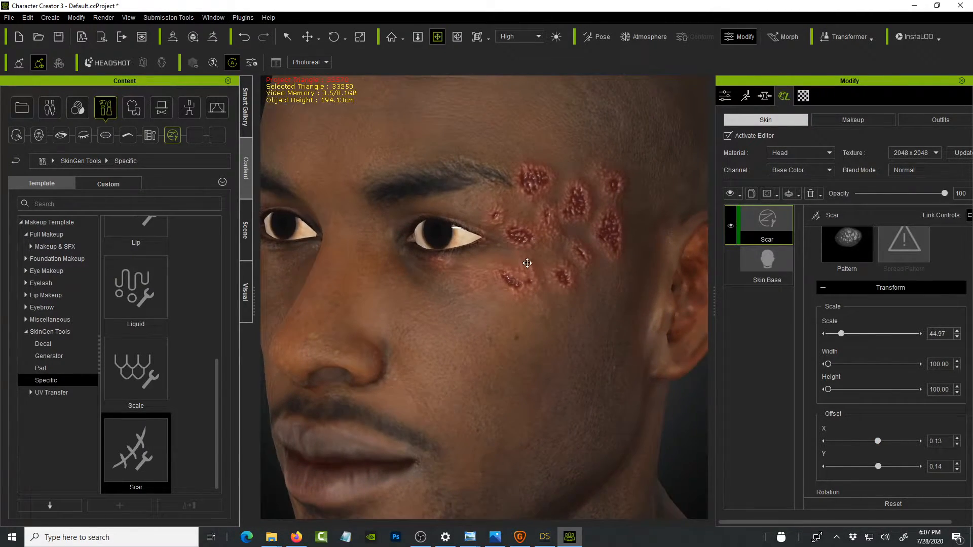
{"action": "scroll", "coordinate": [527, 263], "scroll_direction": "up", "scroll_amount": 2}
{"action": "scroll", "coordinate": [527, 263], "scroll_direction": "down", "scroll_amount": 4}
{"action": "scroll", "coordinate": [527, 263], "scroll_direction": "up", "scroll_amount": 2}
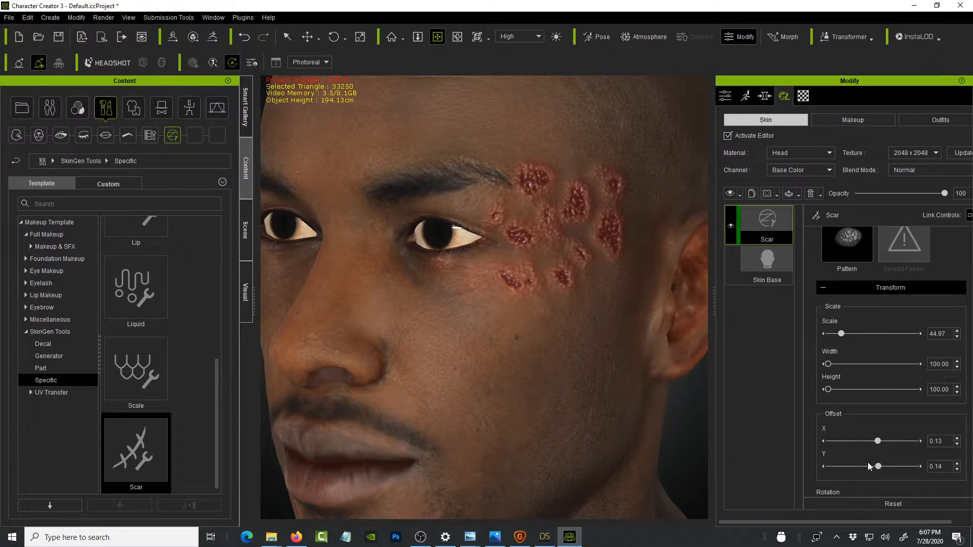
- Set the swollen scar's Y offset to 0.07, moving it down onto the cheek, and check its placement from several angles
{"action": "left_click_drag", "start_coordinate": [878, 466], "coordinate": [875, 466]}
{"action": "scroll", "coordinate": [681, 337], "scroll_direction": "down", "scroll_amount": 4}
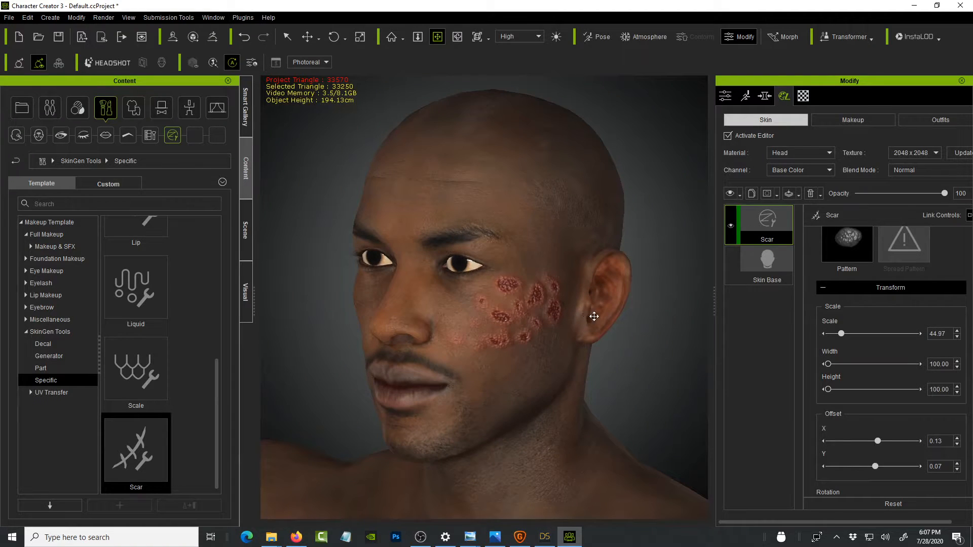
{"action": "right_click_drag", "start_coordinate": [586, 306], "coordinate": [524, 175]}
{"action": "scroll", "coordinate": [539, 376], "scroll_direction": "up", "scroll_amount": 3}
{"action": "right_click_drag", "start_coordinate": [494, 266], "coordinate": [531, 312]}
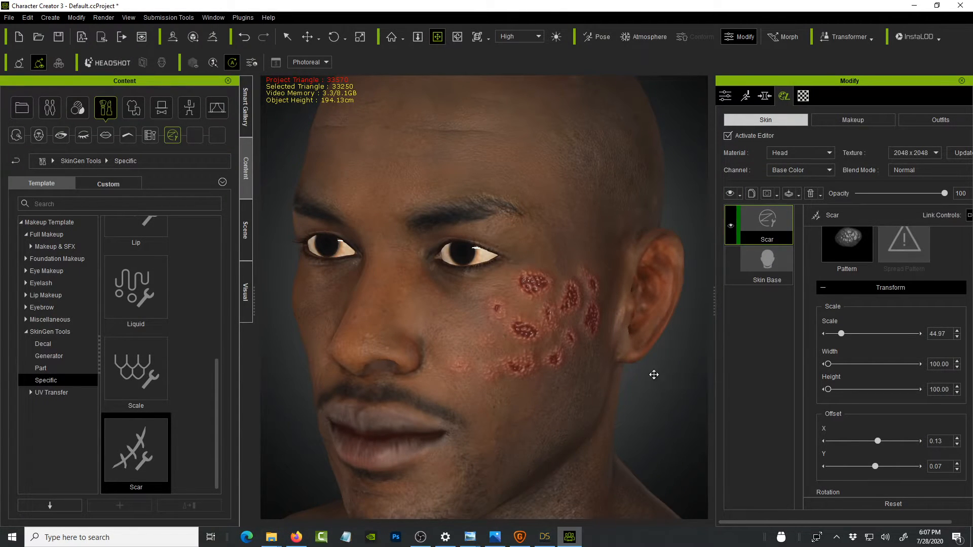
{"action": "right_click_drag", "start_coordinate": [626, 320], "coordinate": [660, 285]}
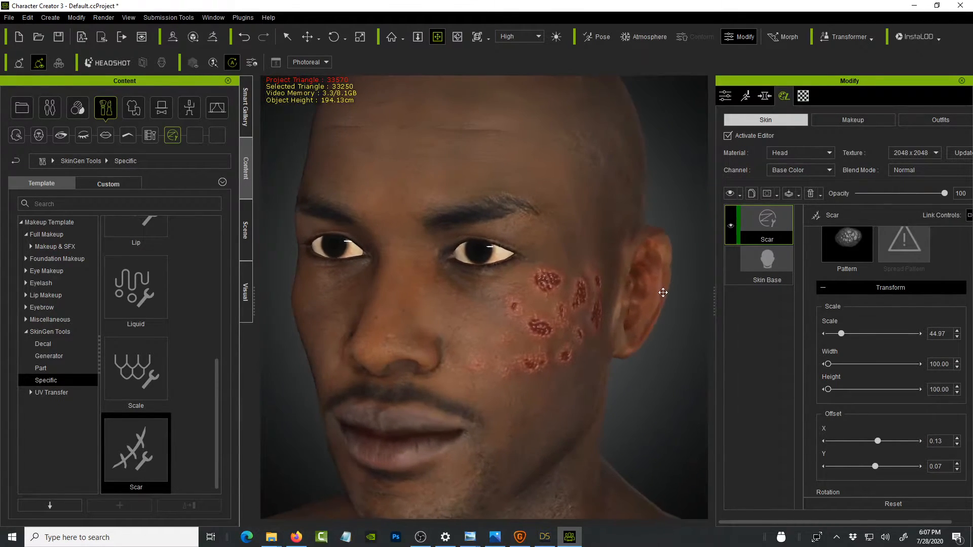
- Switch to DAZ Studio to compare the original figure's head, and return to Character Creator to inspect the face
{"action": "left_click", "coordinate": [544, 536]}
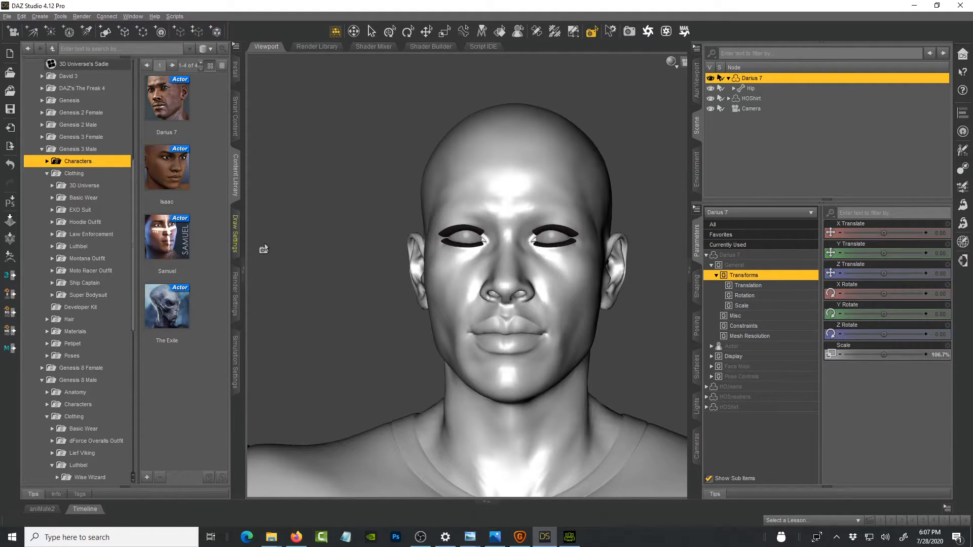
{"action": "left_click", "coordinate": [570, 538]}
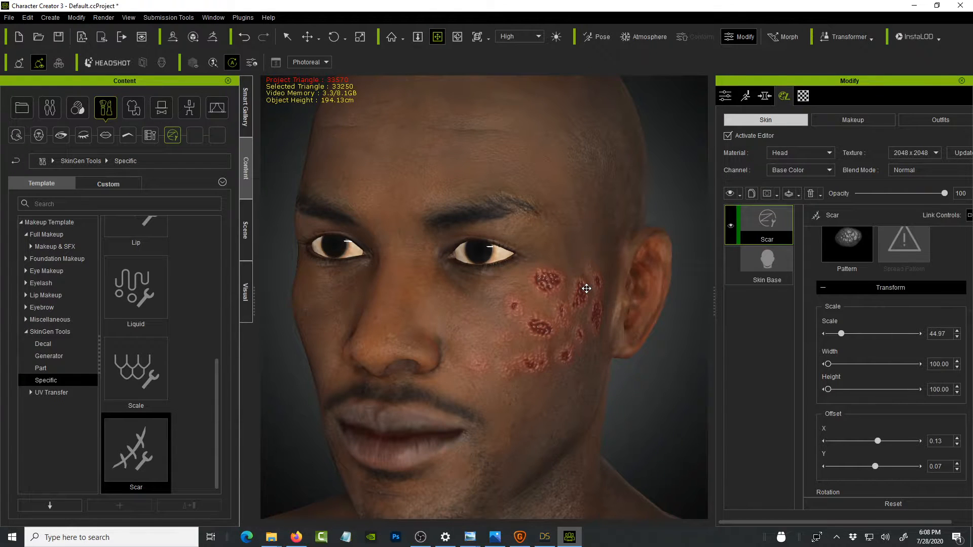
{"action": "right_click_drag", "start_coordinate": [582, 285], "coordinate": [678, 249]}
{"action": "right_click_drag", "start_coordinate": [521, 278], "coordinate": [613, 252]}
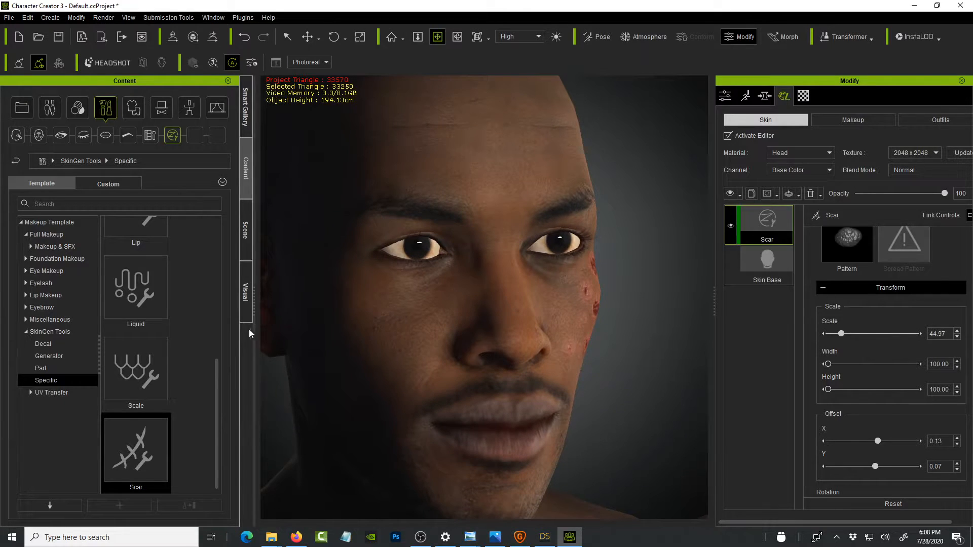
- Browse the SkinGen Part tools and the Special, Party, Daily and Warrior templates of the Makeup & SFX library
{"action": "left_click", "coordinate": [44, 368]}
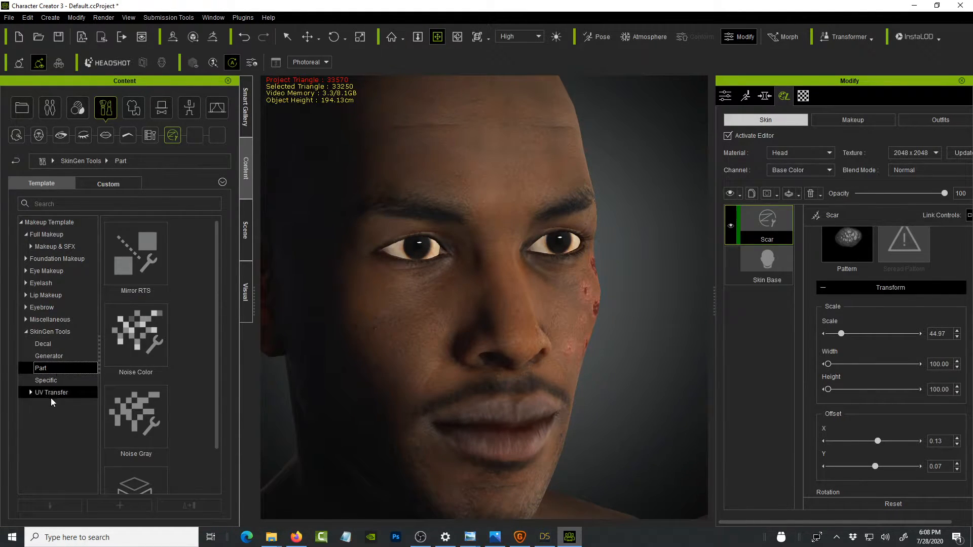
{"action": "left_click", "coordinate": [30, 332]}
{"action": "left_click", "coordinate": [26, 331]}
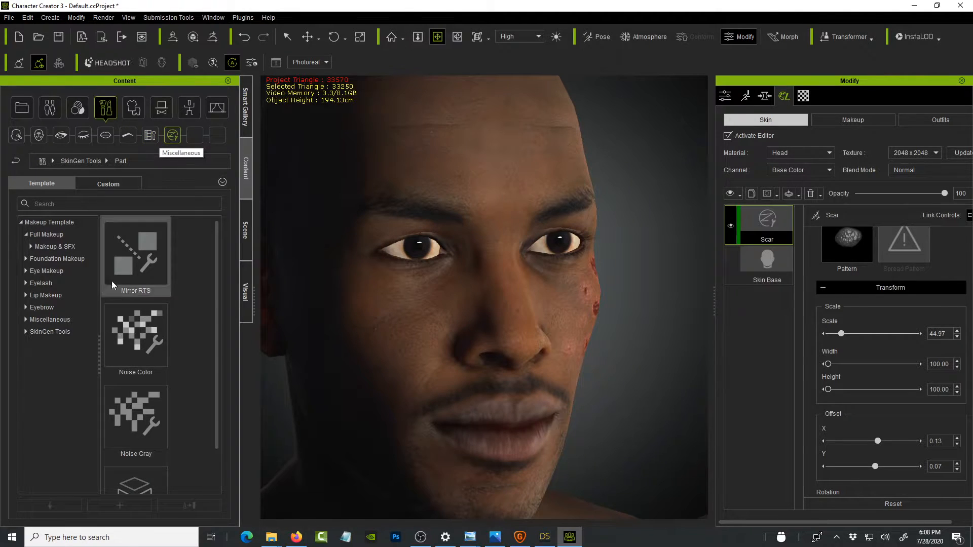
{"action": "left_click", "coordinate": [31, 246]}
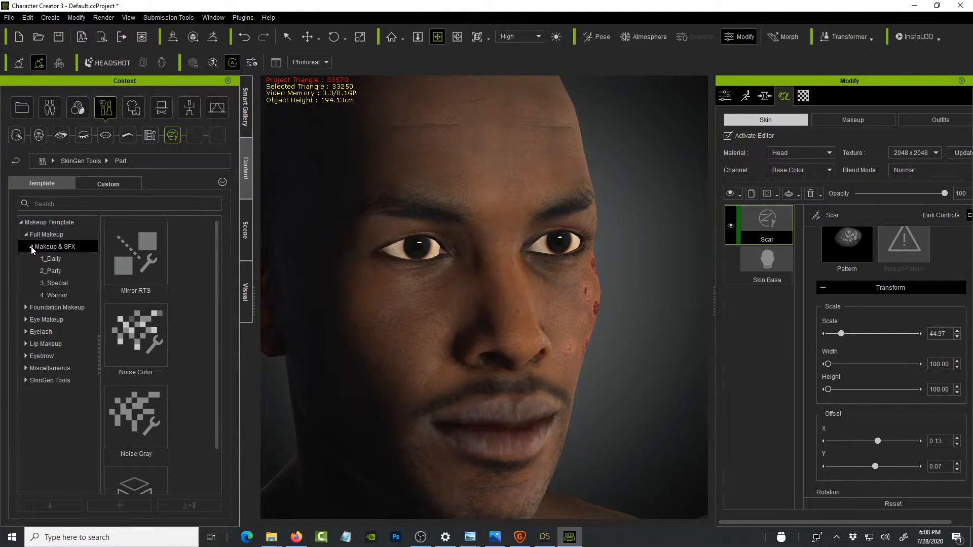
{"action": "left_click", "coordinate": [55, 284]}
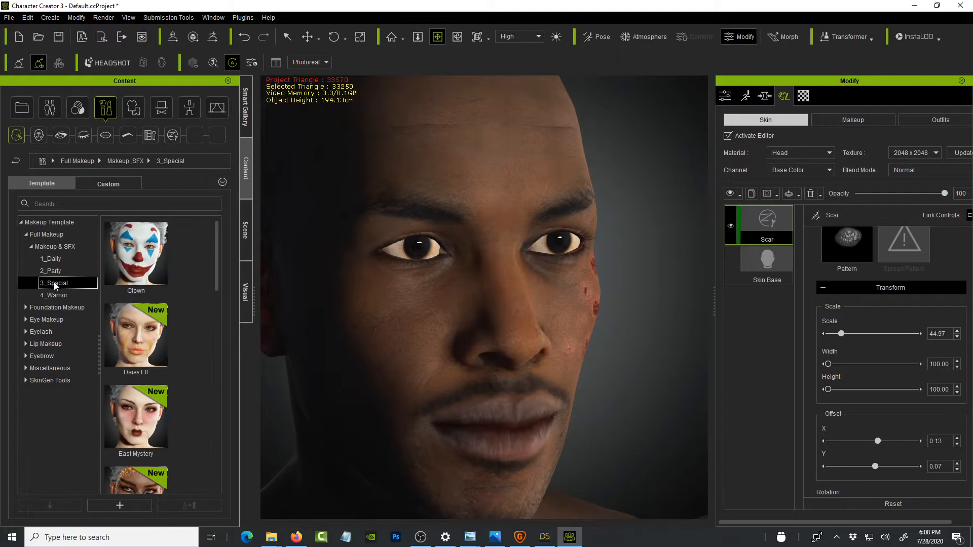
{"action": "left_click_drag", "start_coordinate": [216, 278], "coordinate": [223, 479]}
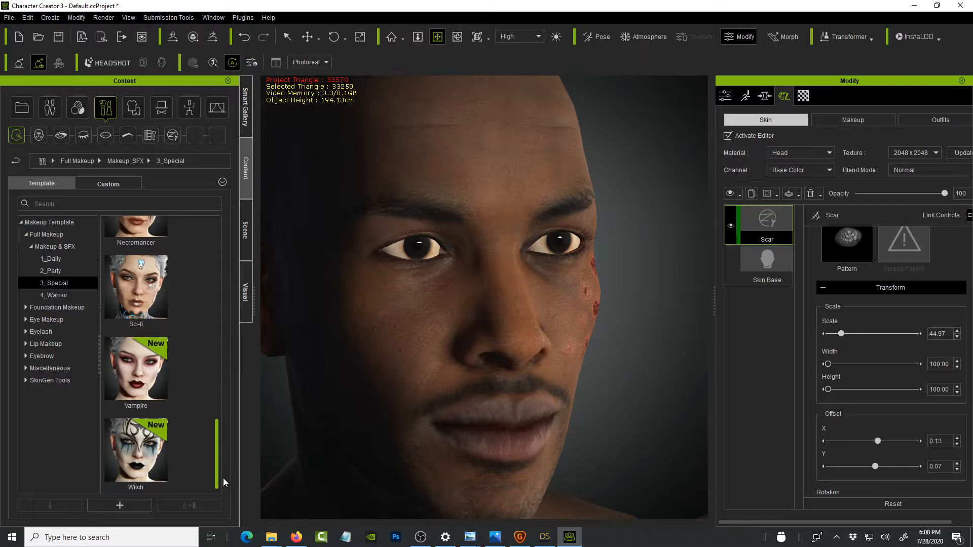
{"action": "left_click", "coordinate": [53, 275]}
{"action": "left_click", "coordinate": [53, 259]}
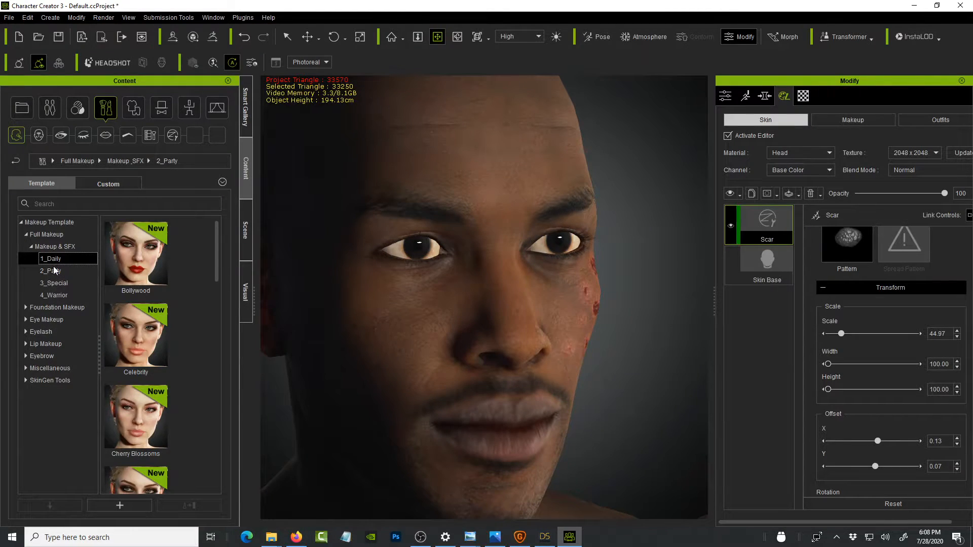
{"action": "left_click", "coordinate": [59, 293]}
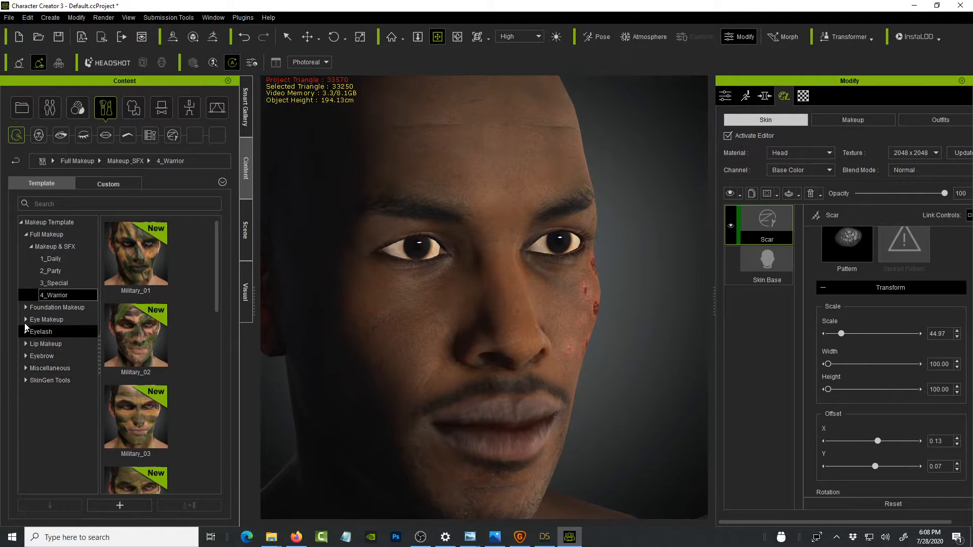
- Open the SkinGen Decal tools and select the Skin Base layer to examine its texture settings
{"action": "left_click", "coordinate": [26, 380]}
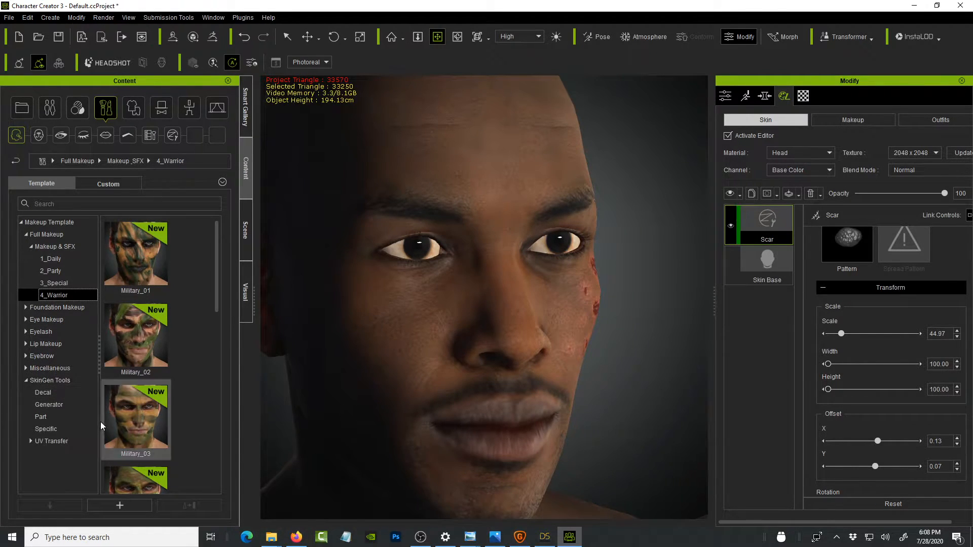
{"action": "left_click", "coordinate": [46, 393]}
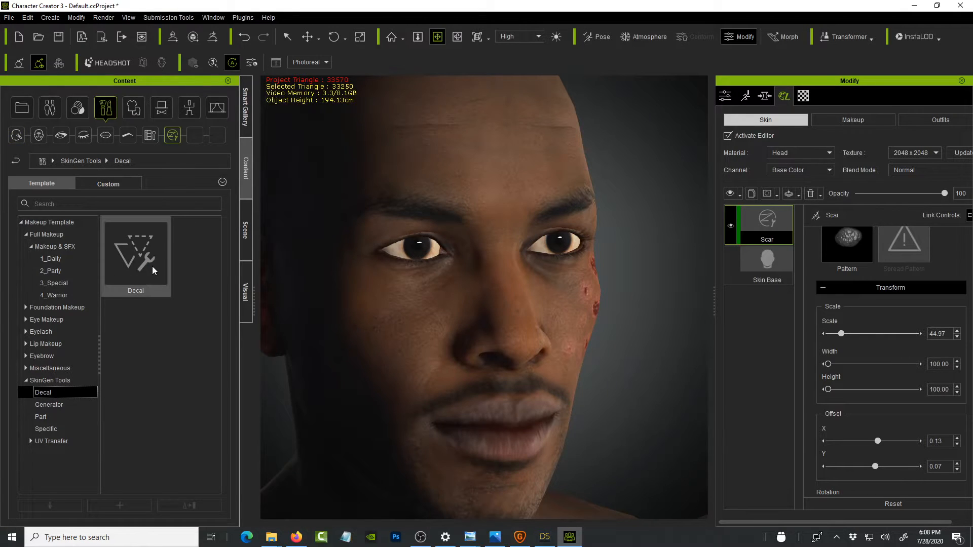
{"action": "mouse_move", "coordinate": [153, 267]}
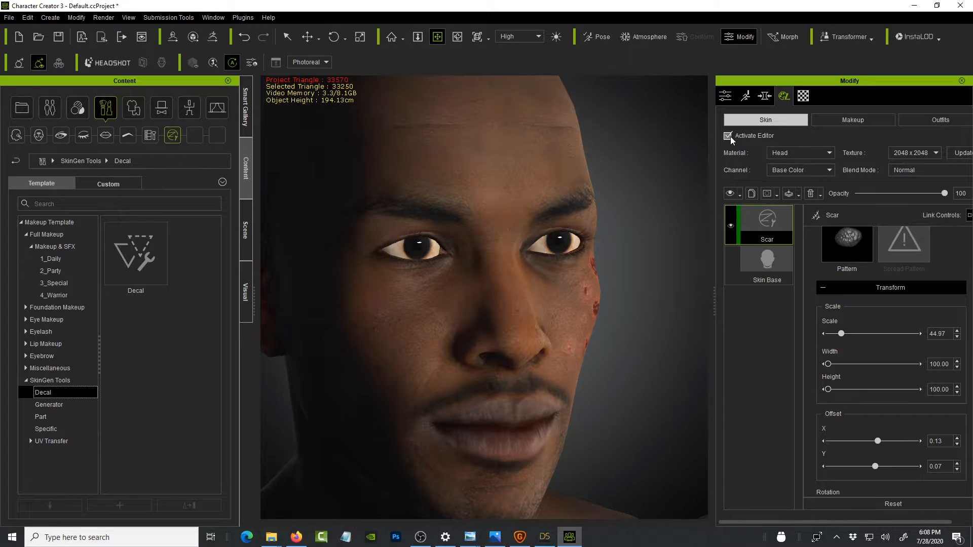
{"action": "left_click", "coordinate": [765, 278]}
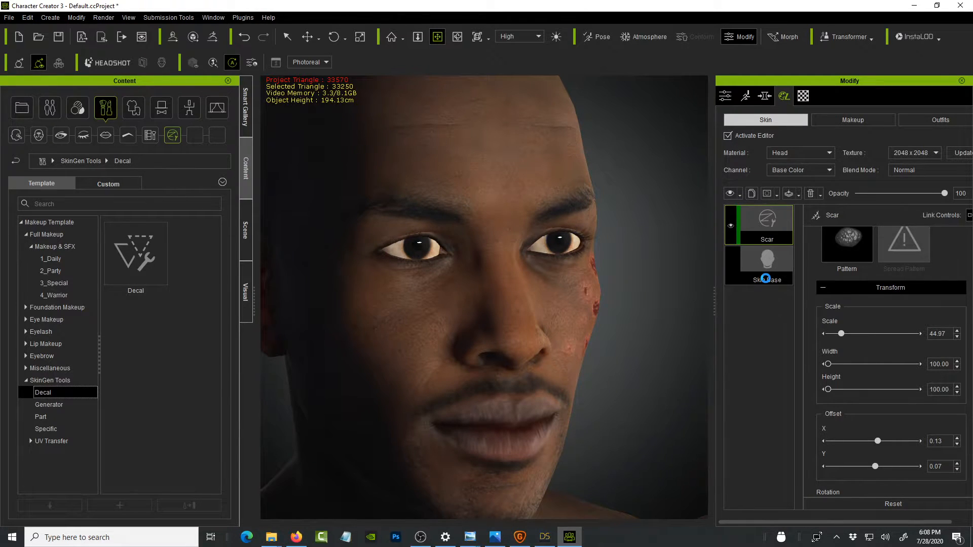
{"action": "scroll", "coordinate": [938, 380], "scroll_direction": "down", "scroll_amount": 3}
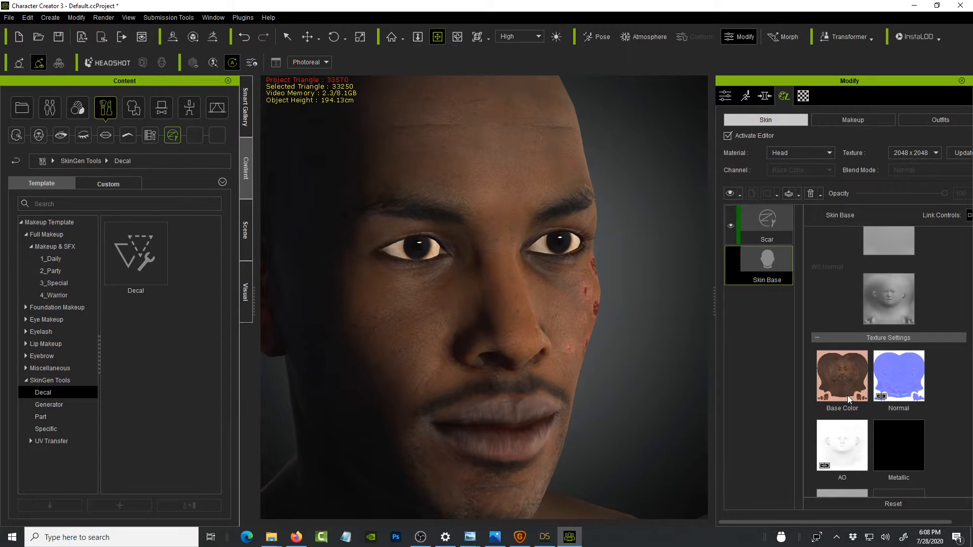
{"action": "right_click_drag", "start_coordinate": [617, 304], "coordinate": [588, 330]}
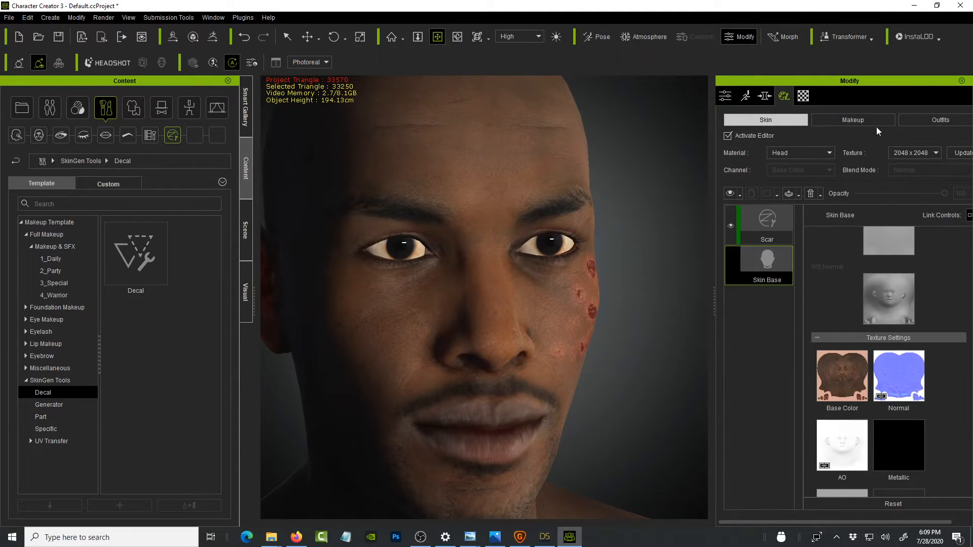
- Add the SkinGen Decal as a makeup layer on the head and inspect the forehead lettering
{"action": "left_click", "coordinate": [848, 122]}
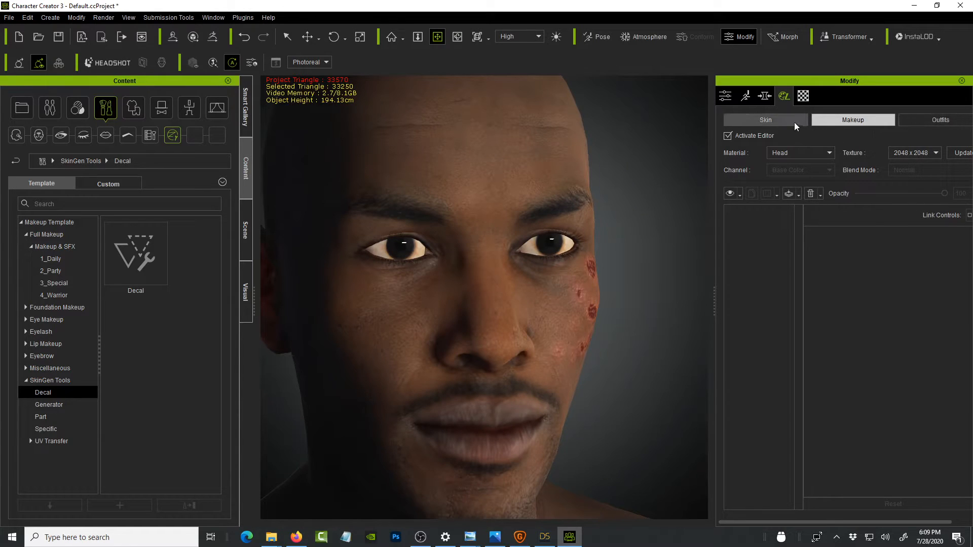
{"action": "double_click", "coordinate": [140, 260]}
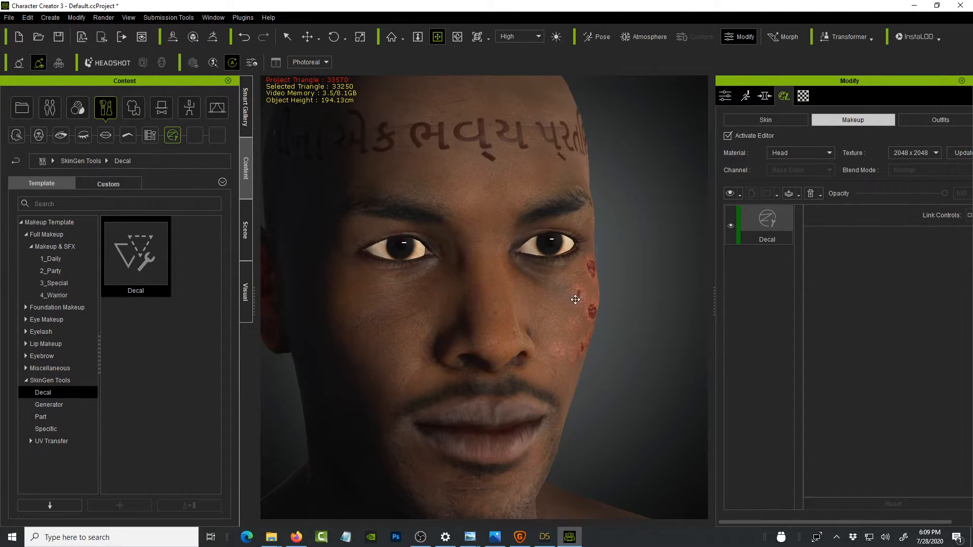
{"action": "right_click_drag", "start_coordinate": [445, 309], "coordinate": [583, 279]}
{"action": "right_click_drag", "start_coordinate": [537, 341], "coordinate": [547, 305]}
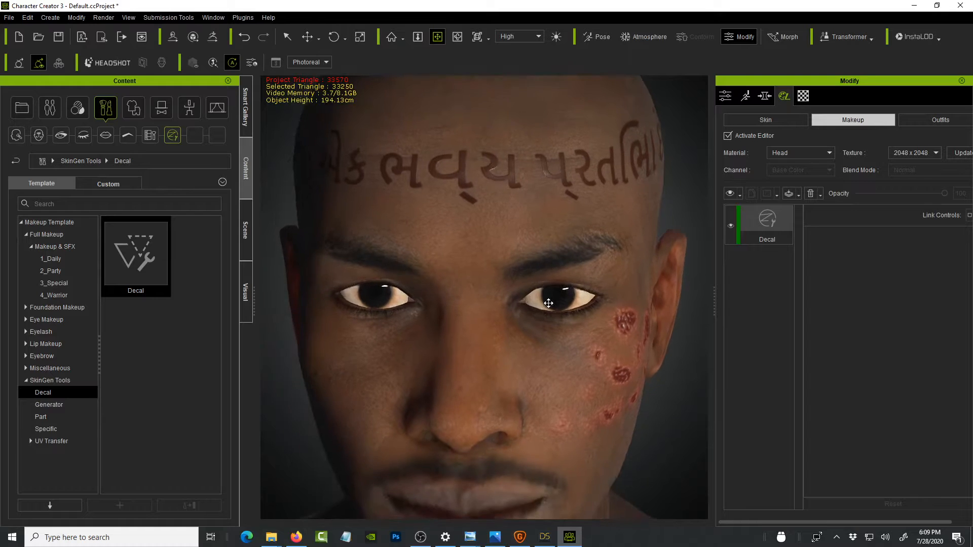
{"action": "scroll", "coordinate": [544, 347], "scroll_direction": "down", "scroll_amount": 3}
{"action": "right_click_drag", "start_coordinate": [544, 346], "coordinate": [472, 352]}
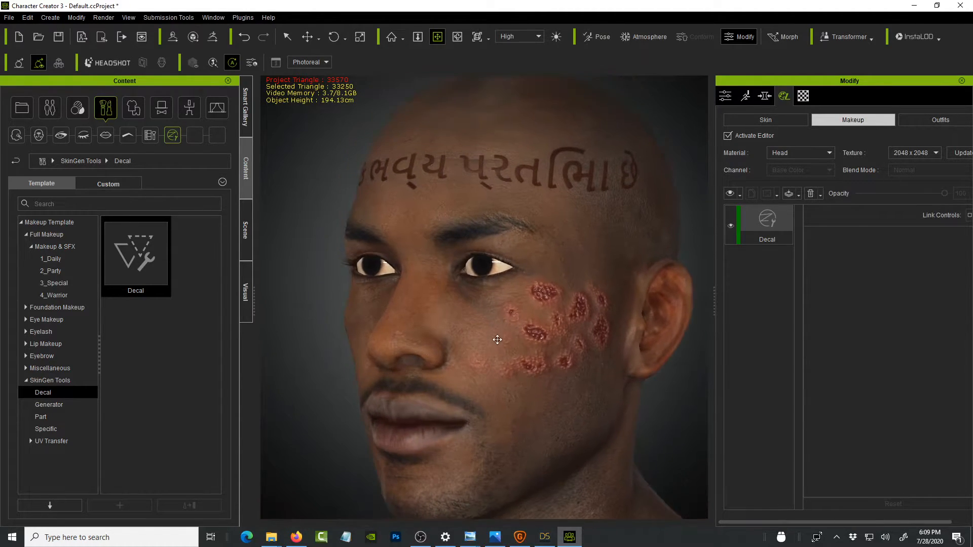
- Select the Decal layer and set its scale to 1.36 and its offset to X 0.07, Y -0.07
{"action": "left_click", "coordinate": [770, 227]}
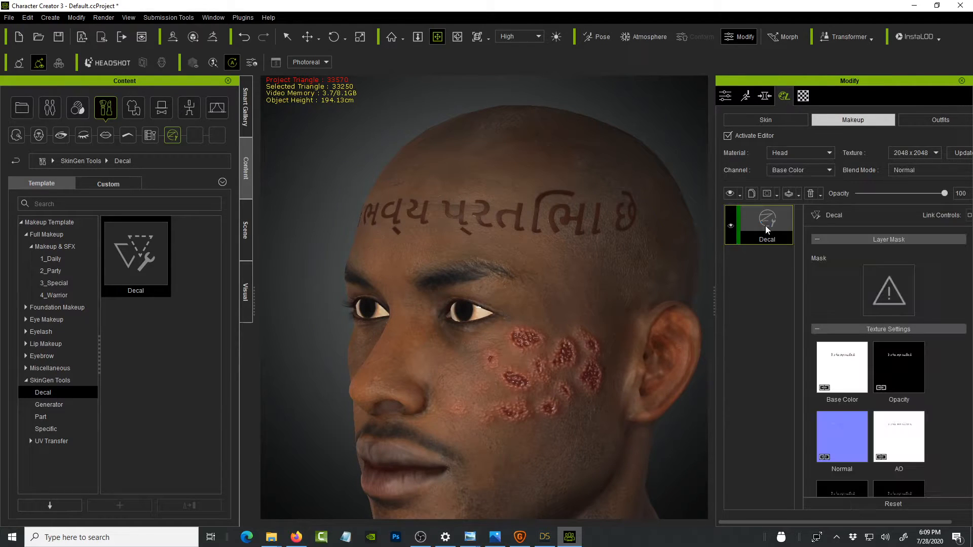
{"action": "left_click", "coordinate": [851, 377]}
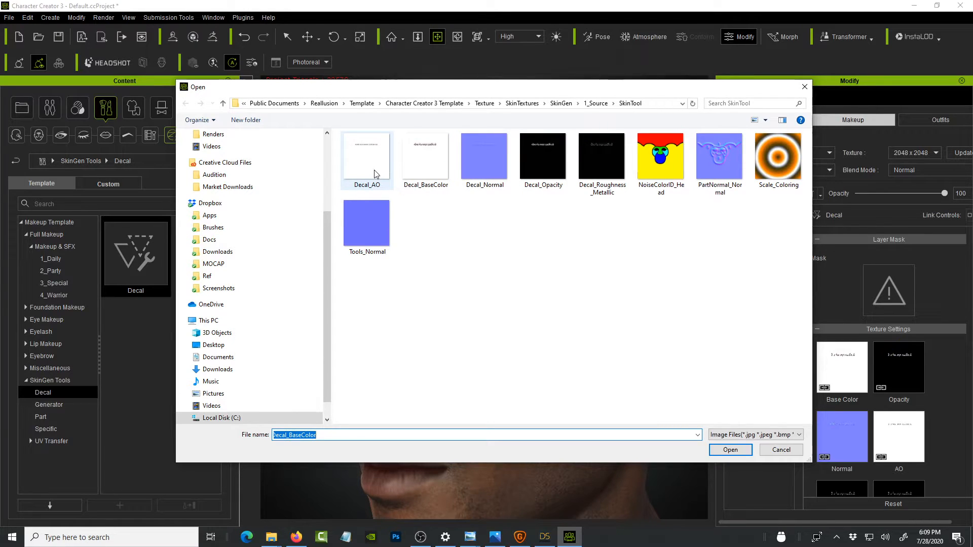
{"action": "left_click", "coordinate": [780, 450]}
{"action": "scroll", "coordinate": [932, 303], "scroll_direction": "down", "scroll_amount": 10}
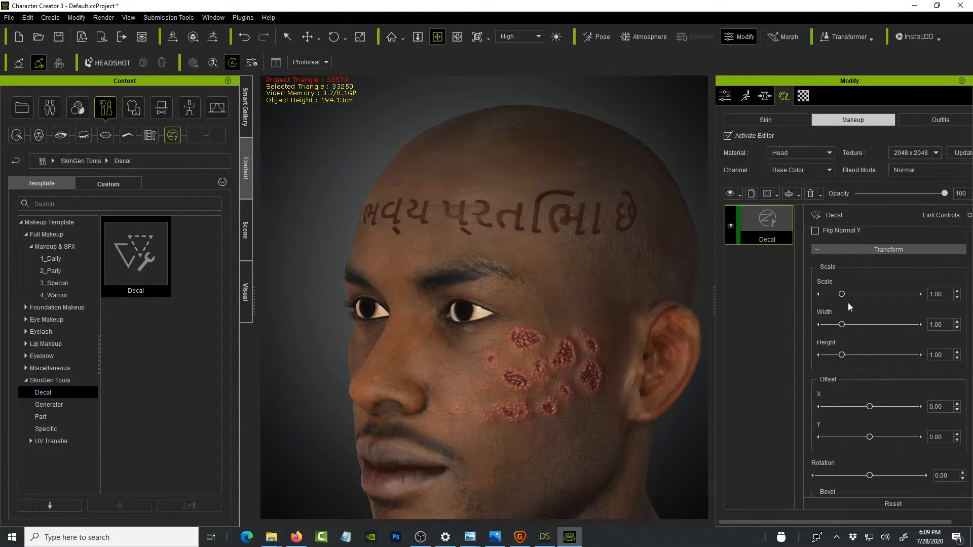
{"action": "left_click_drag", "start_coordinate": [847, 295], "coordinate": [849, 294]}
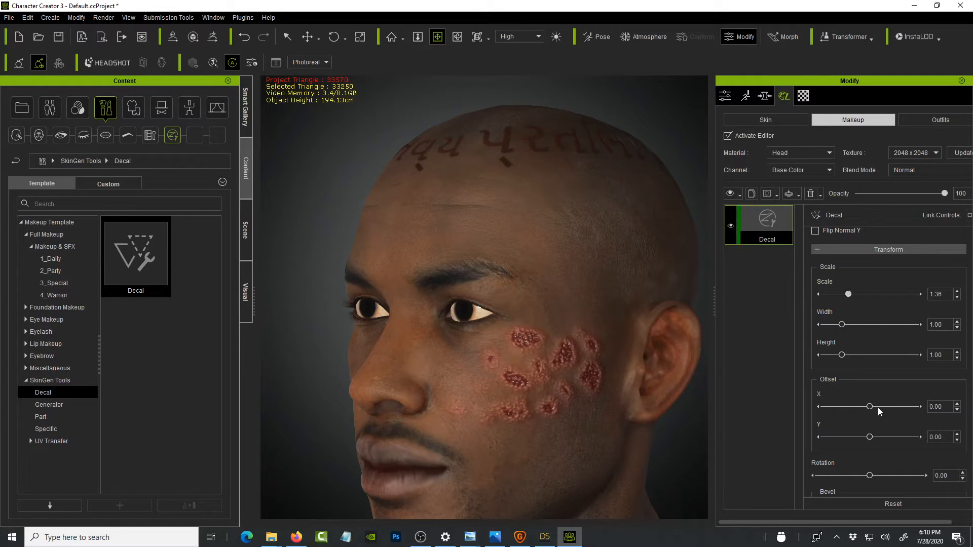
{"action": "left_click_drag", "start_coordinate": [869, 407], "coordinate": [866, 437]}
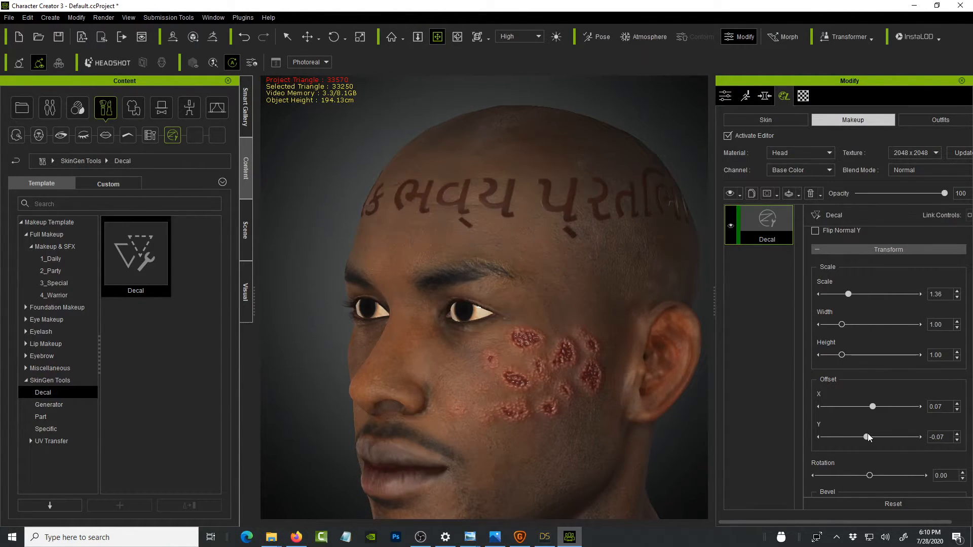
- Examine the forehead decal and the cheek scars from the front and side at different distances
{"action": "mouse_move", "coordinate": [579, 335]}
{"action": "right_mouse_down"}
{"action": "mouse_move", "coordinate": [658, 340]}
{"action": "mouse_move", "coordinate": [533, 364]}
{"action": "mouse_move", "coordinate": [577, 349]}
{"action": "right_mouse_up"}
{"action": "scroll", "coordinate": [578, 349], "scroll_direction": "up", "scroll_amount": 2}
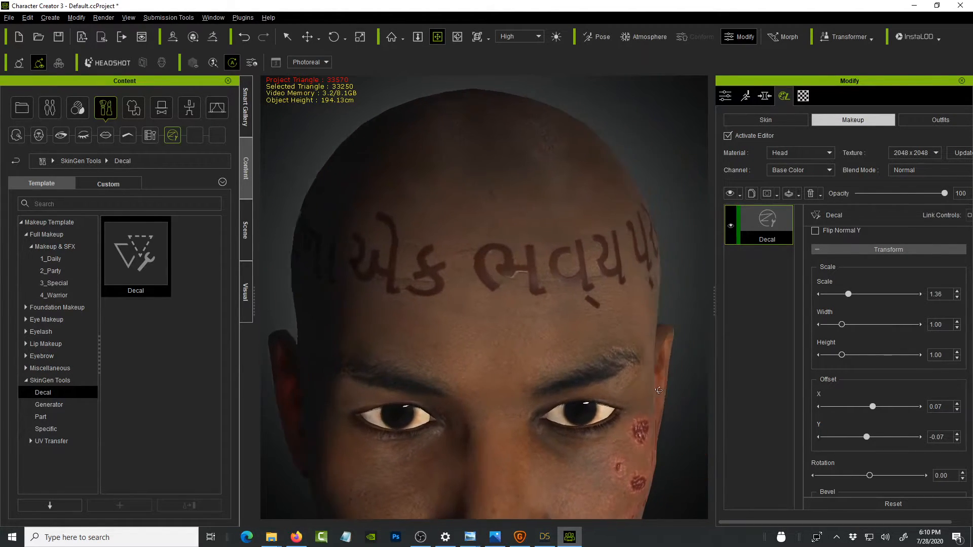
{"action": "middle_click_drag", "start_coordinate": [577, 349], "coordinate": [589, 328]}
{"action": "right_click_drag", "start_coordinate": [589, 329], "coordinate": [411, 329]}
{"action": "scroll", "coordinate": [417, 406], "scroll_direction": "up", "scroll_amount": 2}
{"action": "scroll", "coordinate": [557, 314], "scroll_direction": "down", "scroll_amount": 3}
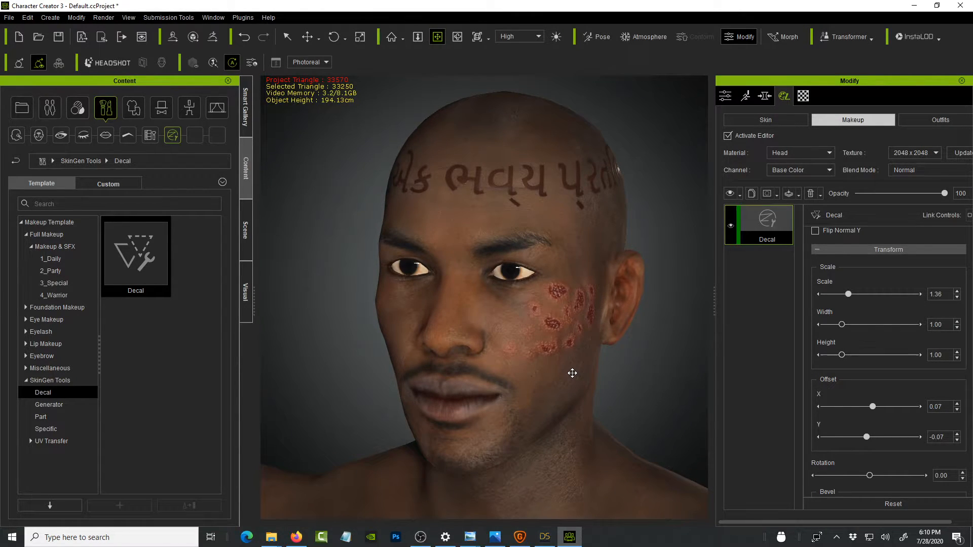
{"action": "right_click_drag", "start_coordinate": [593, 321], "coordinate": [549, 384]}
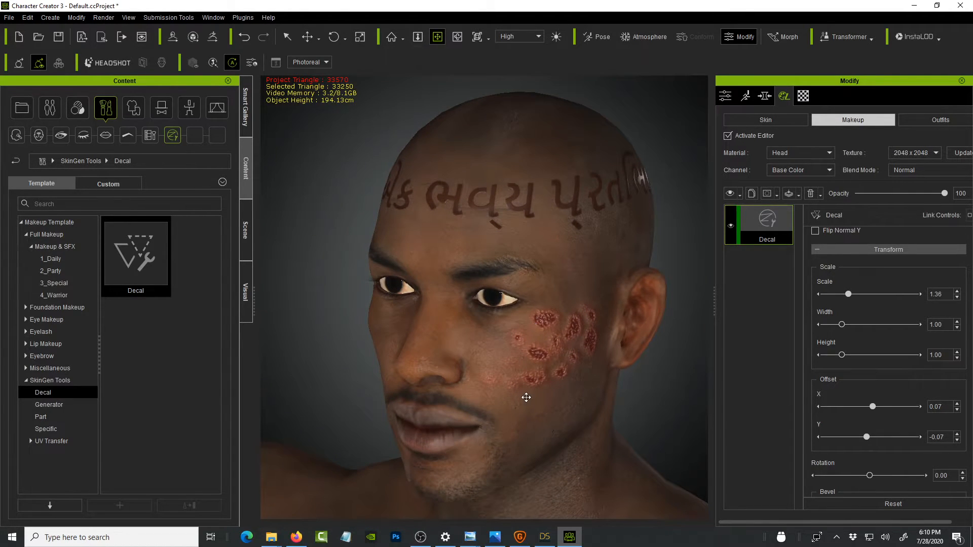
{"action": "right_click_drag", "start_coordinate": [536, 326], "coordinate": [549, 253]}
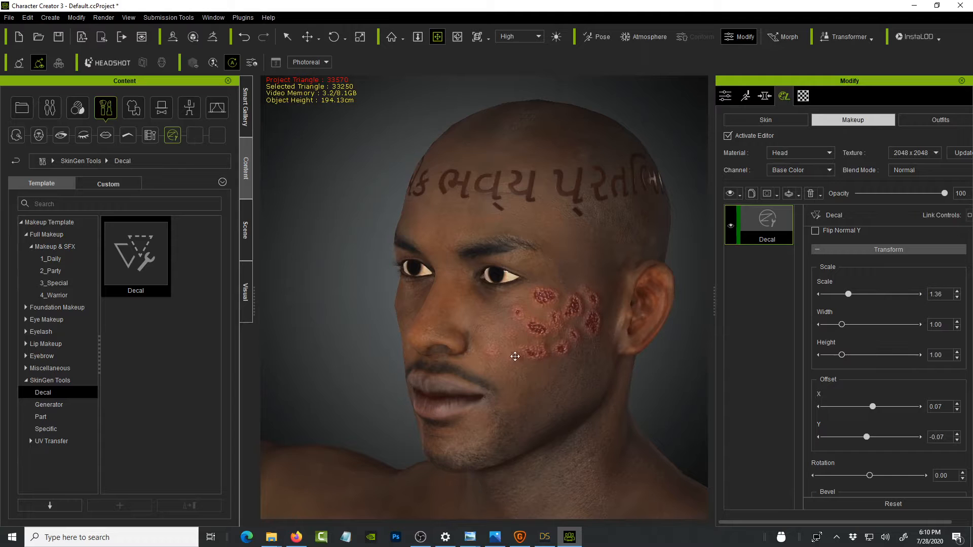
{"action": "right_click_drag", "start_coordinate": [561, 356], "coordinate": [552, 356]}
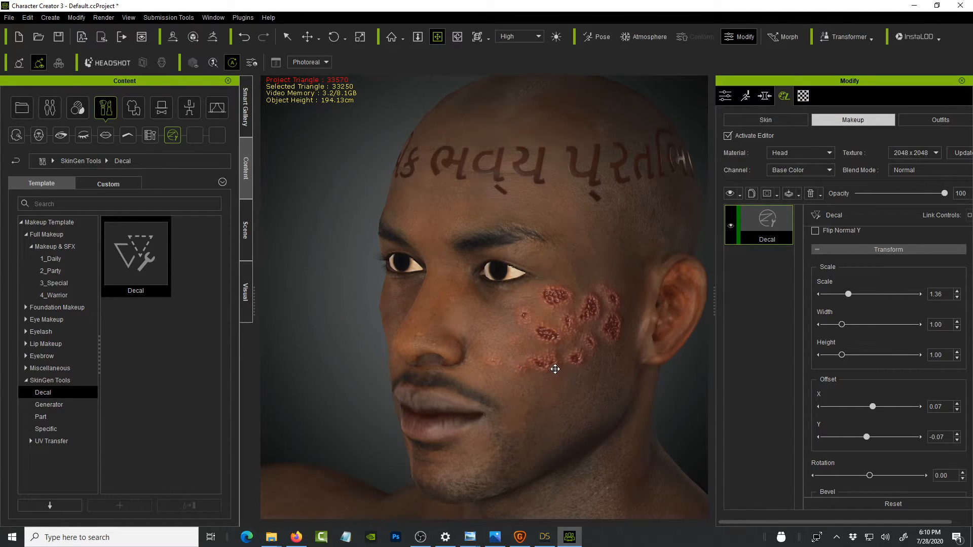
{"action": "right_click_drag", "start_coordinate": [518, 329], "coordinate": [562, 351]}
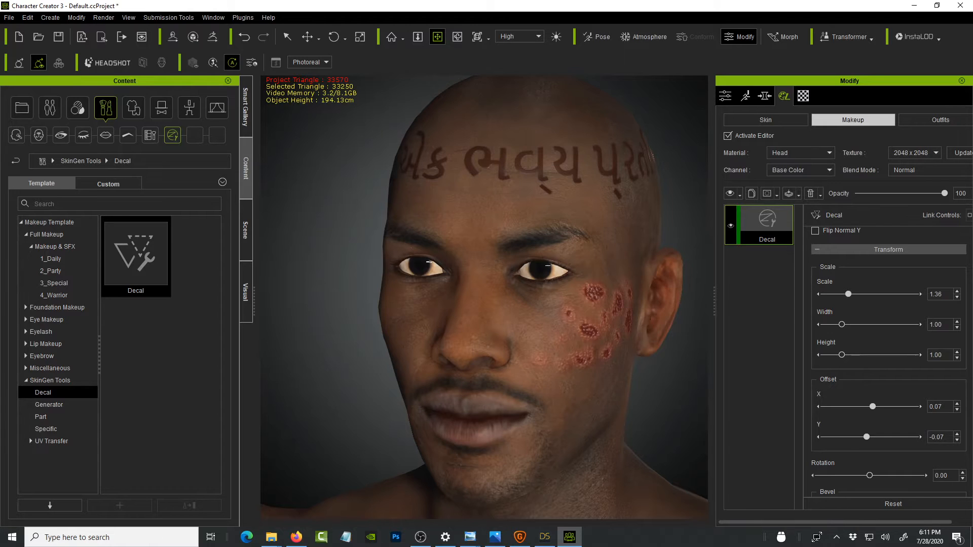
{"action": "right_click_drag", "start_coordinate": [588, 308], "coordinate": [464, 290]}
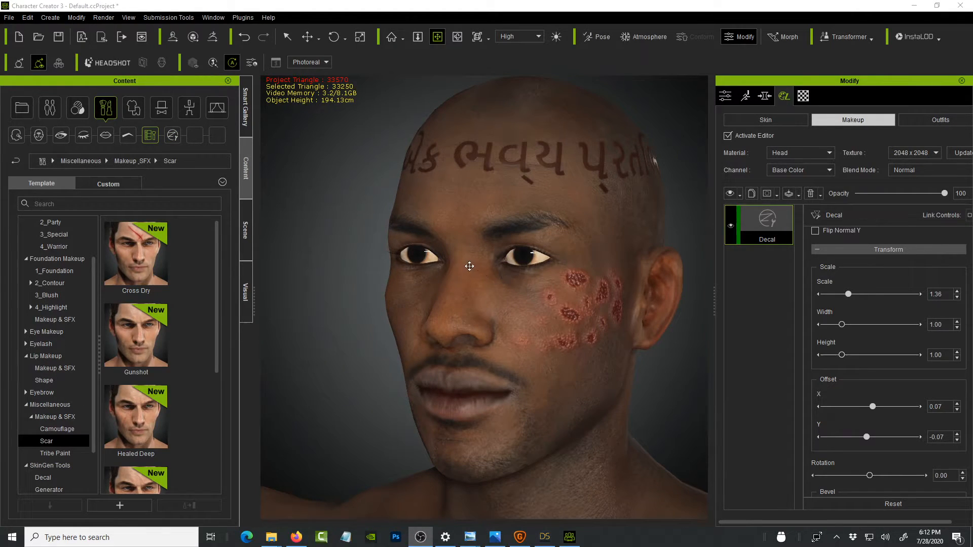
- Open the Scar makeup templates under Miscellaneous Makeup & SFX and apply the Cross Dry scar to the head
{"action": "right_click_drag", "start_coordinate": [469, 266], "coordinate": [570, 331]}
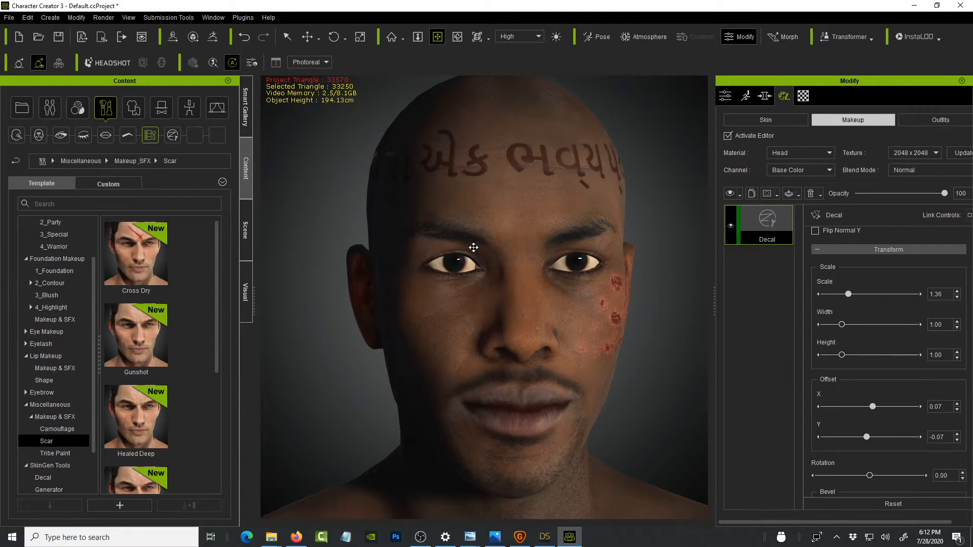
{"action": "left_click", "coordinate": [43, 403]}
{"action": "left_click", "coordinate": [65, 418]}
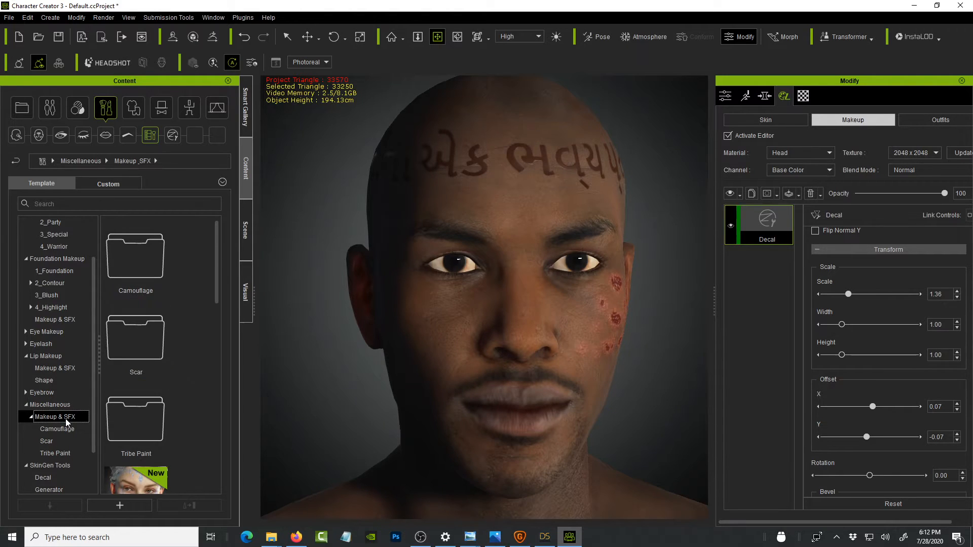
{"action": "left_click", "coordinate": [46, 441]}
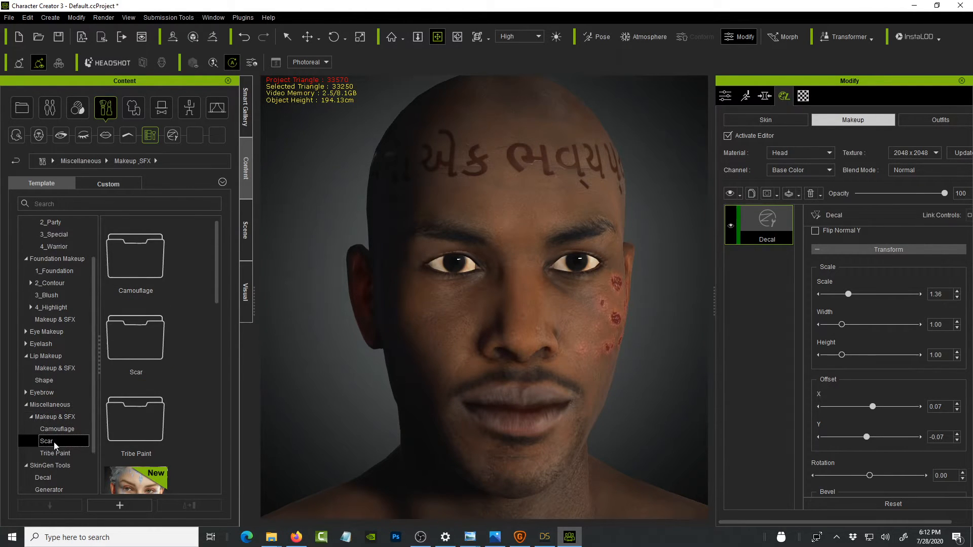
{"action": "scroll", "coordinate": [163, 377], "scroll_direction": "down", "scroll_amount": 2}
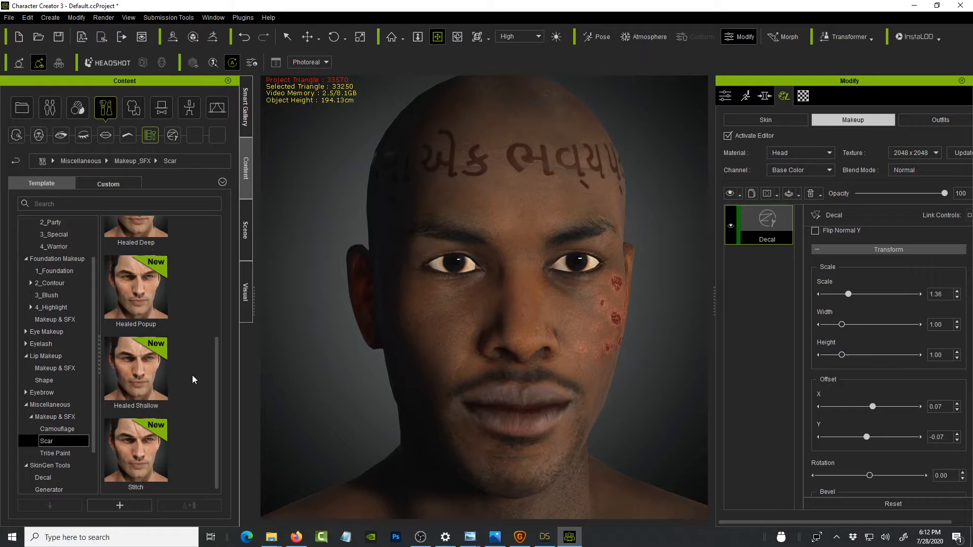
{"action": "scroll", "coordinate": [192, 375], "scroll_direction": "up", "scroll_amount": 3}
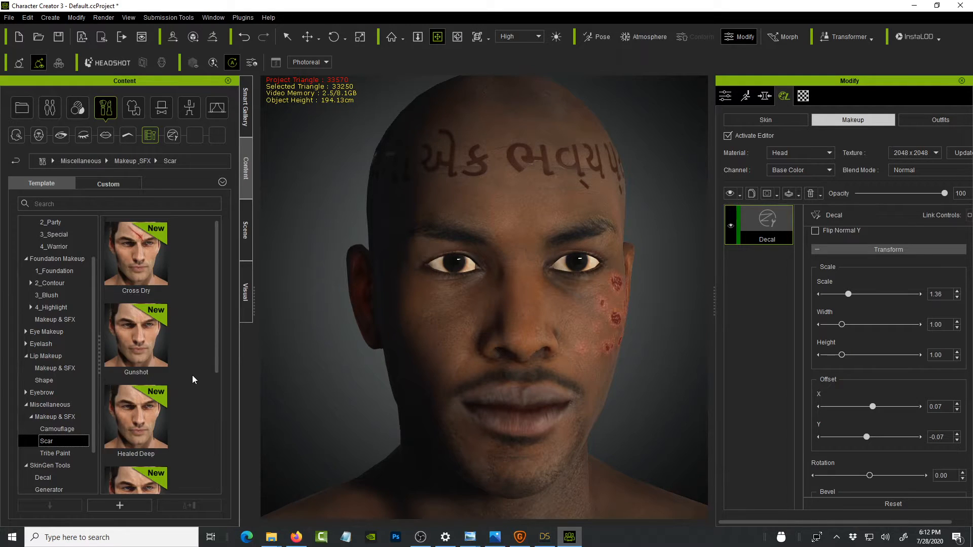
{"action": "double_click", "coordinate": [146, 260]}
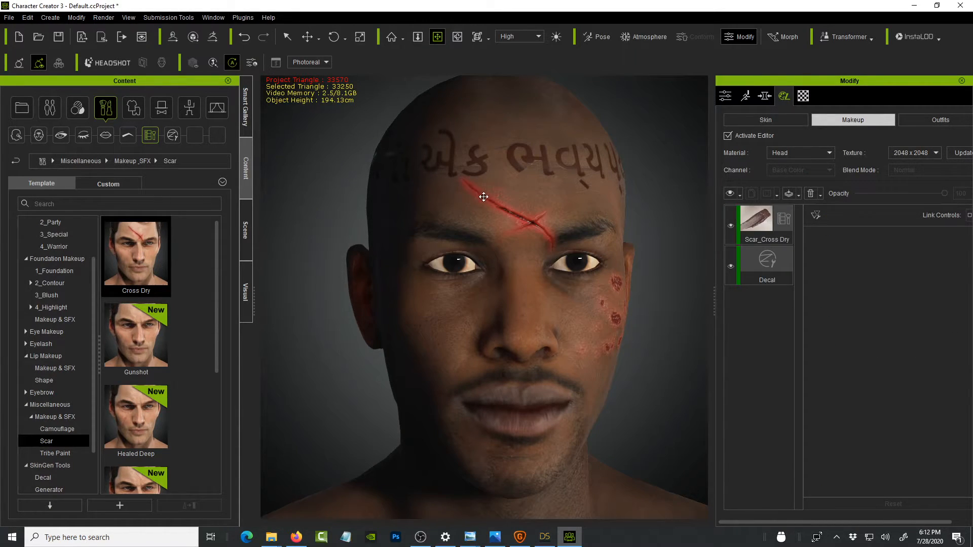
- Select the Scar_Cross Dry layer and set its scale to 18.59
{"action": "left_click", "coordinate": [759, 219]}
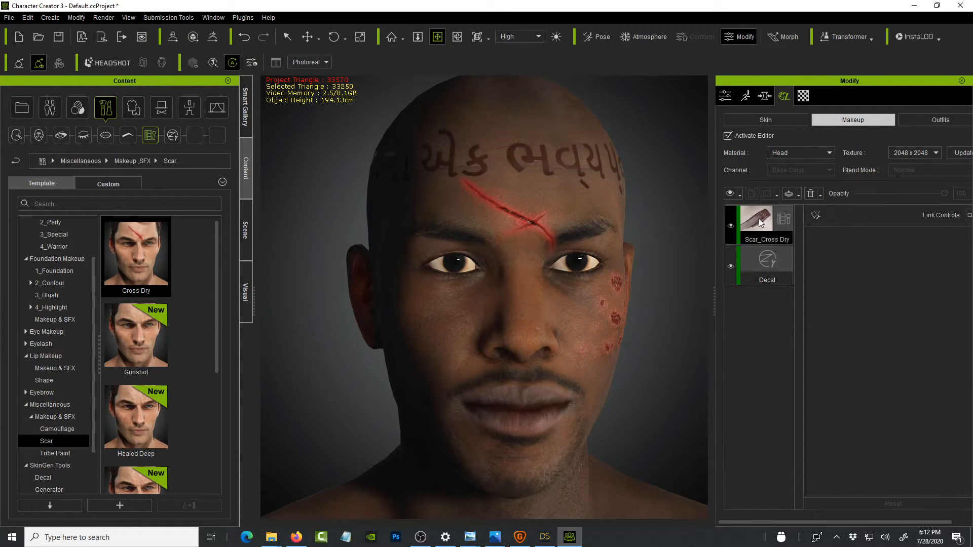
{"action": "left_click", "coordinate": [760, 220]}
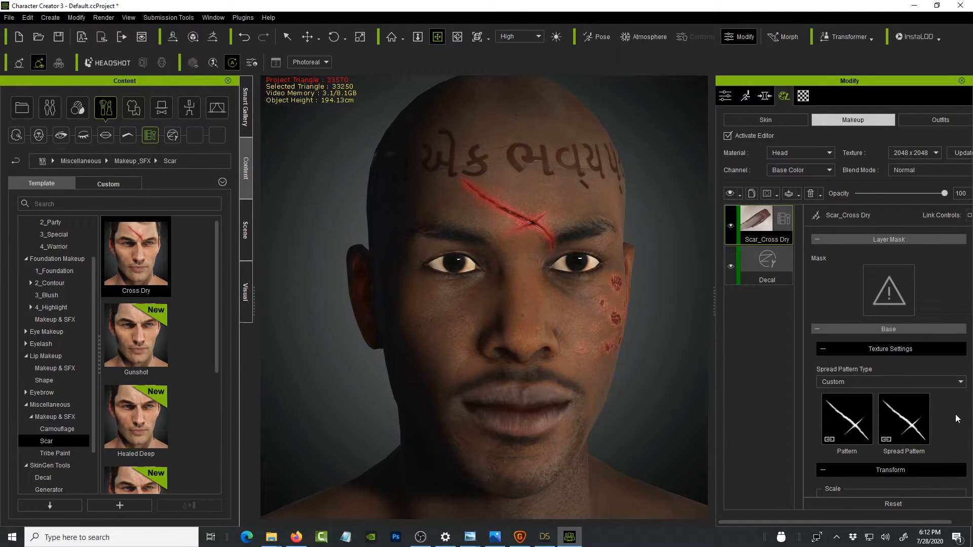
{"action": "scroll", "coordinate": [957, 418], "scroll_direction": "down", "scroll_amount": 3}
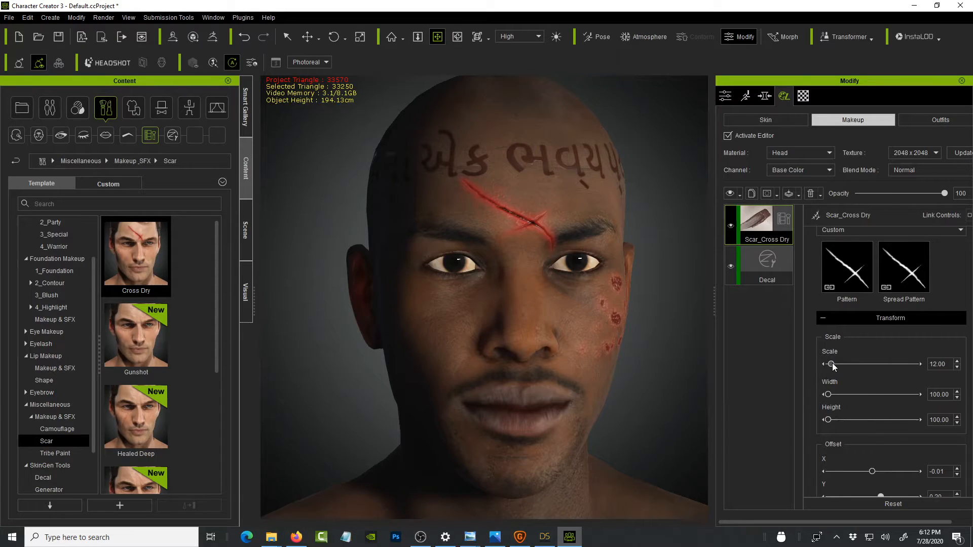
{"action": "left_click_drag", "start_coordinate": [832, 362], "coordinate": [835, 363]}
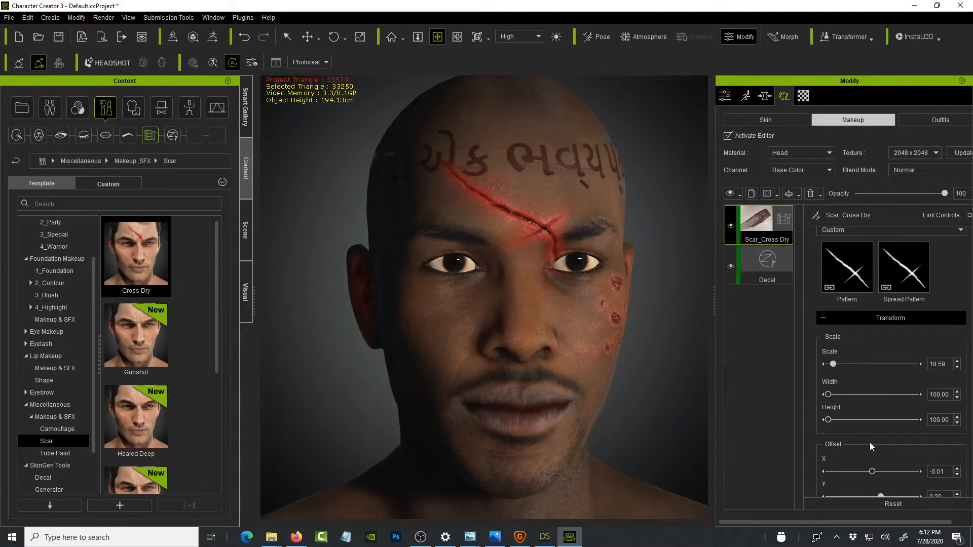
- Place the Cross Dry scar over his right eye with offset X -0.06, Y 0.14 and rotation 0.25
{"action": "scroll", "coordinate": [867, 447], "scroll_direction": "down", "scroll_amount": 2}
{"action": "left_click_drag", "start_coordinate": [873, 376], "coordinate": [878, 408]}
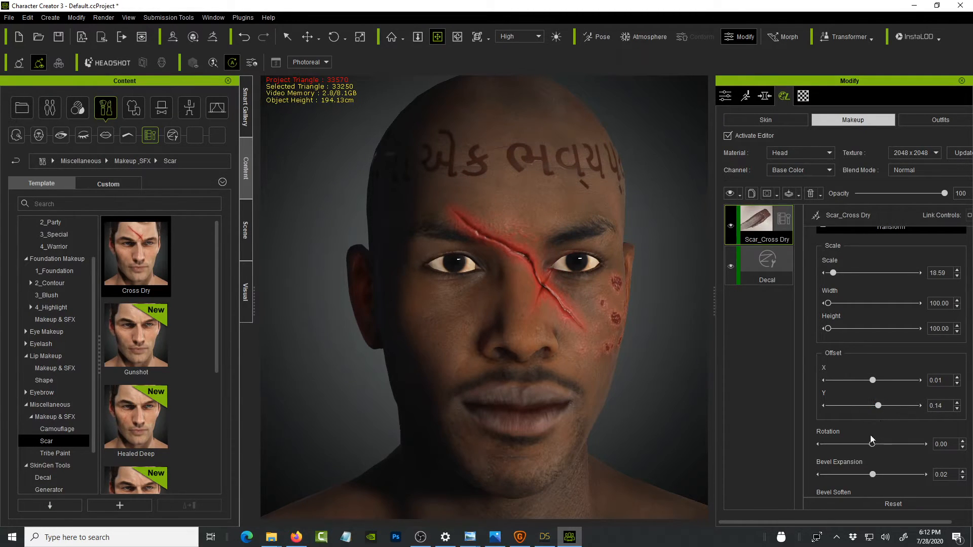
{"action": "left_click_drag", "start_coordinate": [876, 383], "coordinate": [876, 383]}
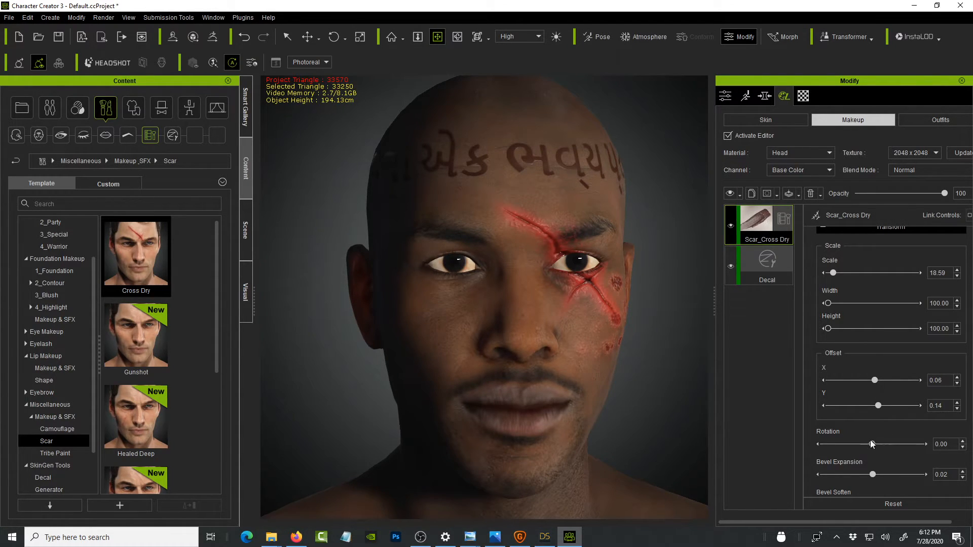
{"action": "left_click_drag", "start_coordinate": [873, 443], "coordinate": [869, 381]}
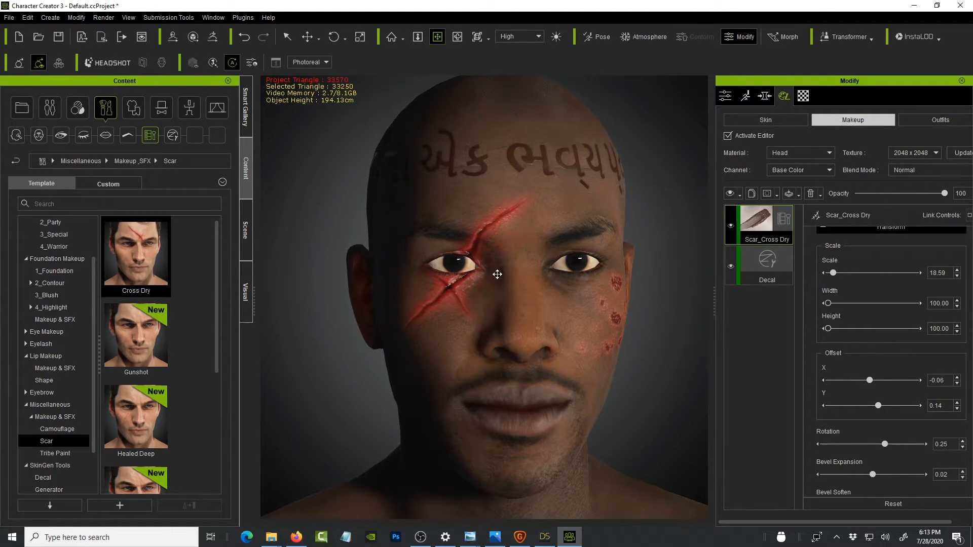
- Examine the Cross Dry scar over his right eye from several angles and distances
{"action": "right_click_drag", "start_coordinate": [558, 327], "coordinate": [456, 261]}
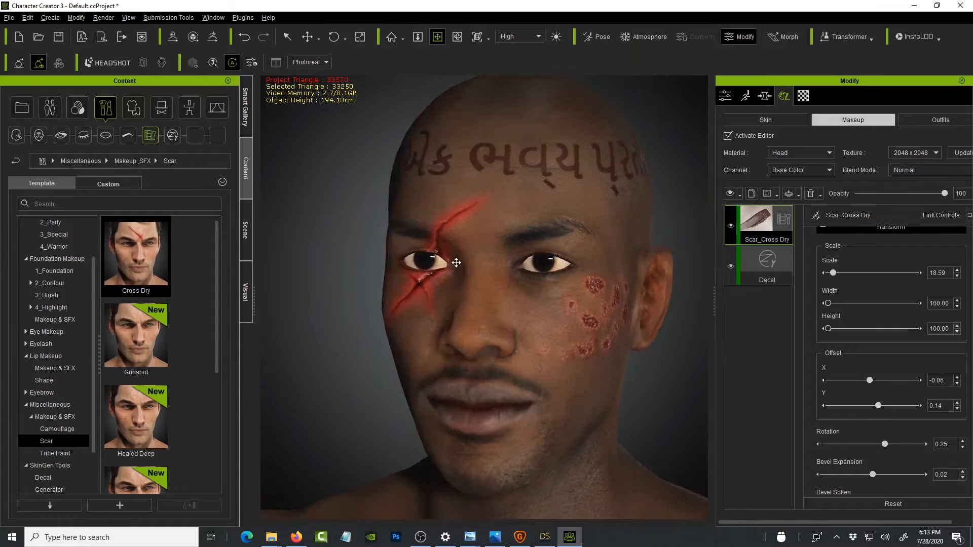
{"action": "scroll", "coordinate": [455, 262], "scroll_direction": "up", "scroll_amount": 5}
{"action": "scroll", "coordinate": [455, 262], "scroll_direction": "up", "scroll_amount": 3}
{"action": "middle_click_drag", "start_coordinate": [412, 267], "coordinate": [489, 270]}
{"action": "scroll", "coordinate": [488, 280], "scroll_direction": "down", "scroll_amount": 3}
{"action": "scroll", "coordinate": [520, 289], "scroll_direction": "down", "scroll_amount": 5}
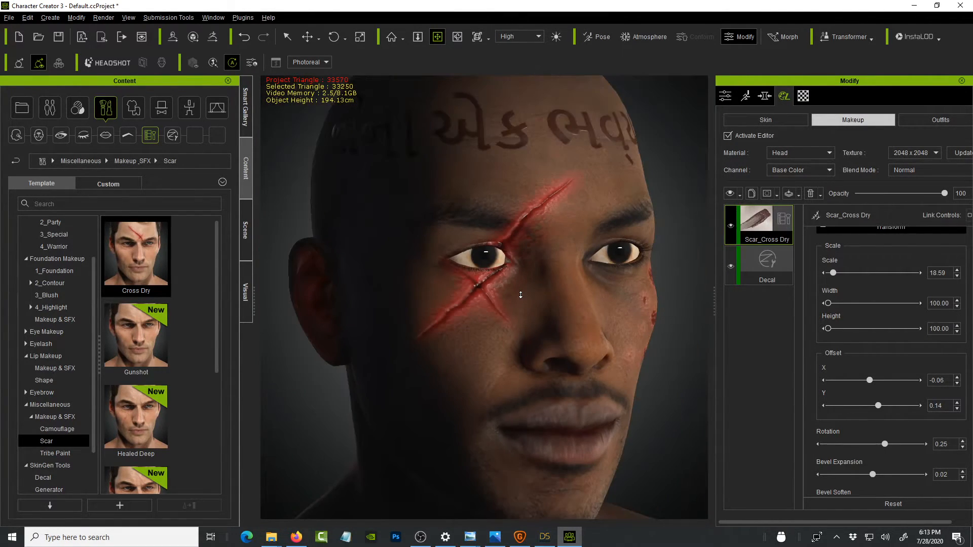
{"action": "right_click_drag", "start_coordinate": [574, 311], "coordinate": [534, 222]}
{"action": "scroll", "coordinate": [454, 256], "scroll_direction": "up", "scroll_amount": 2}
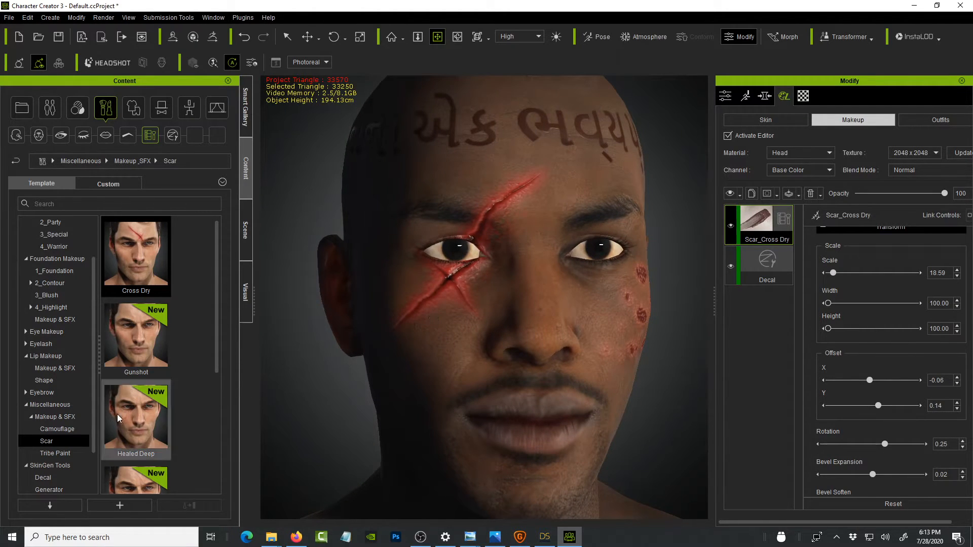
- Browse the Tribe Paint and Camouflage makeup templates to see the available face paints, dirt and mud effects
{"action": "left_click", "coordinate": [66, 453]}
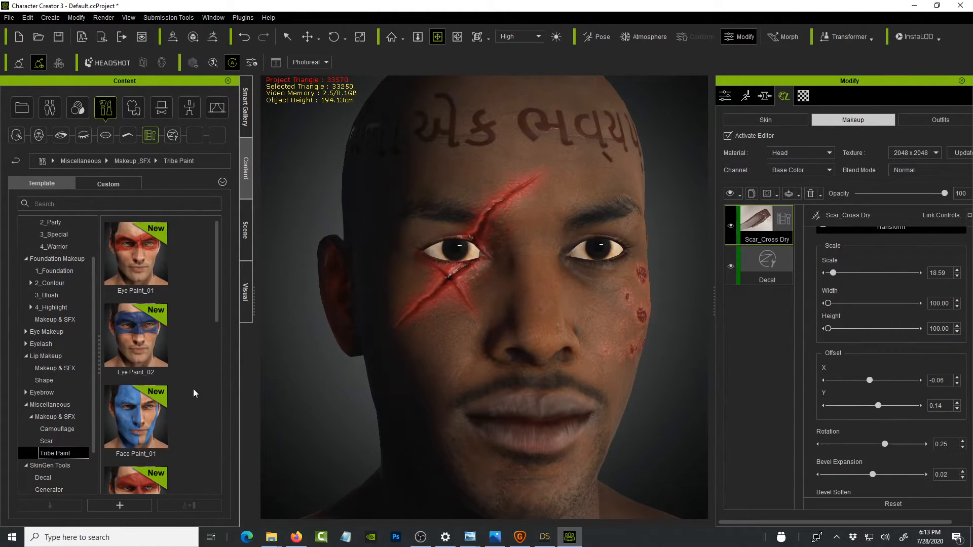
{"action": "scroll", "coordinate": [216, 285], "scroll_direction": "down", "scroll_amount": 3}
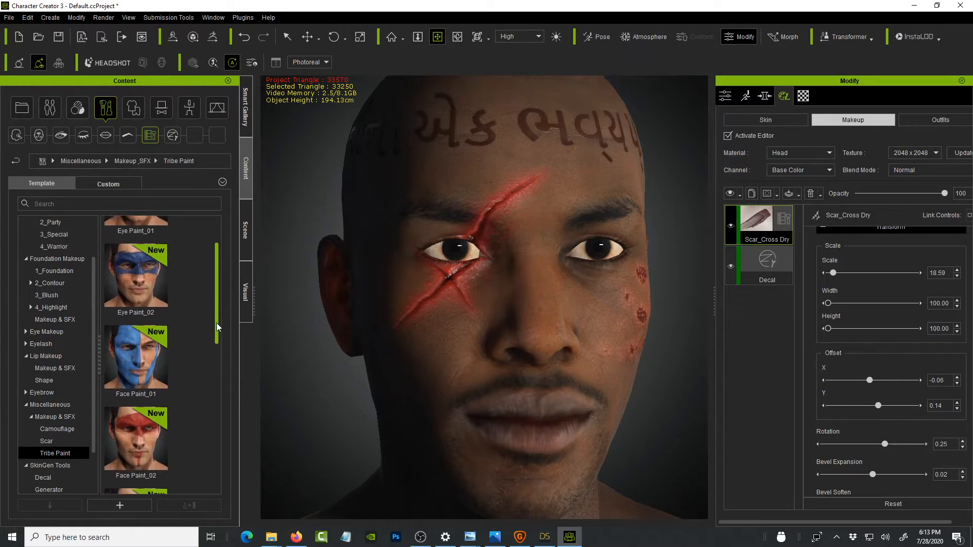
{"action": "scroll", "coordinate": [218, 394], "scroll_direction": "down", "scroll_amount": 5}
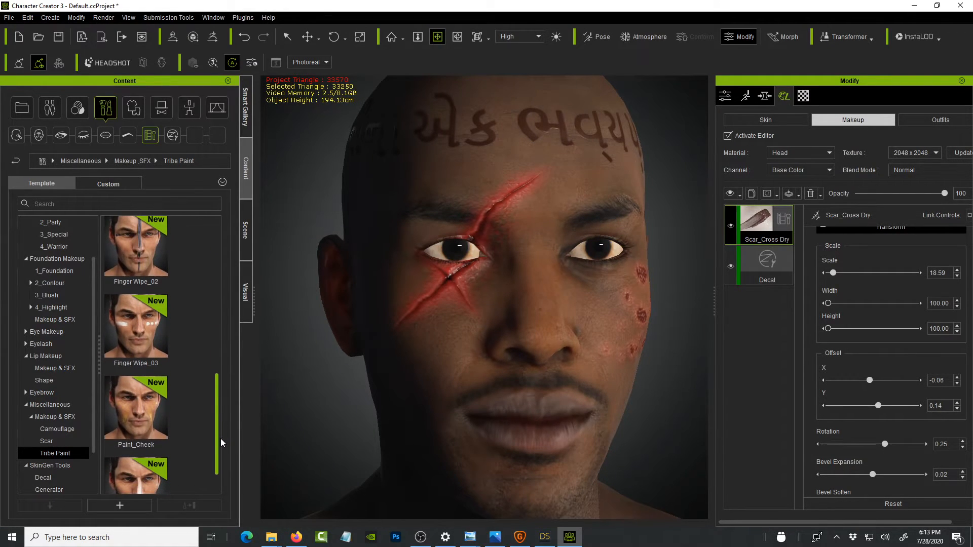
{"action": "scroll", "coordinate": [221, 439], "scroll_direction": "down", "scroll_amount": 1}
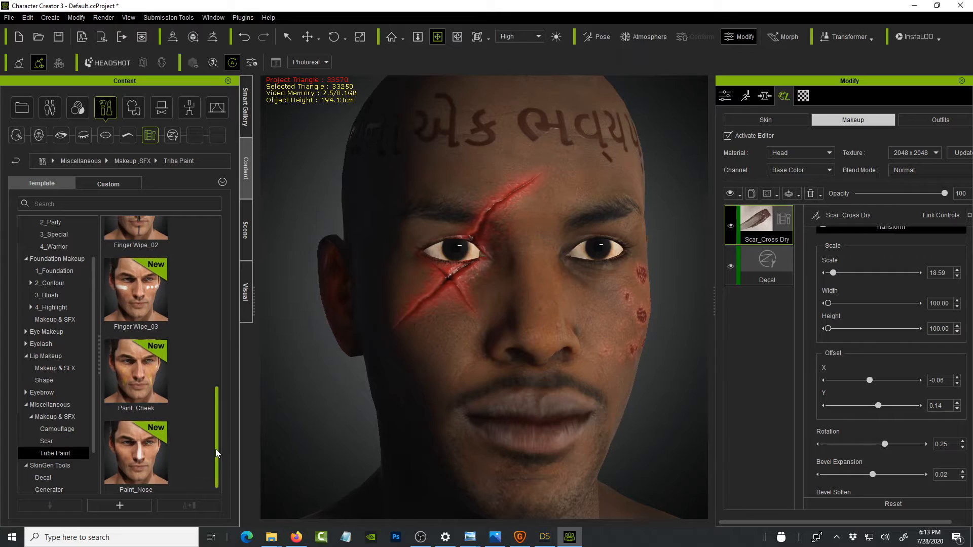
{"action": "left_click_drag", "start_coordinate": [215, 442], "coordinate": [217, 376]}
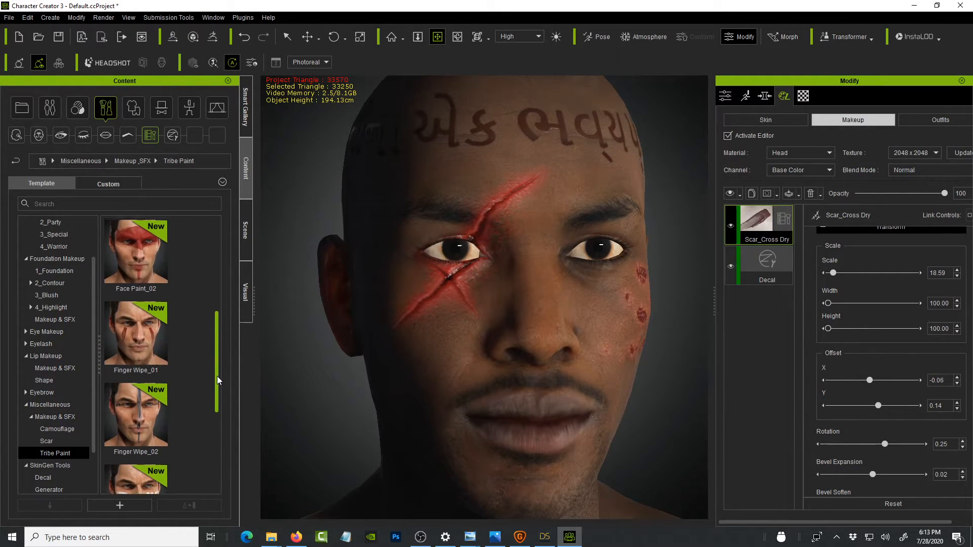
{"action": "left_click", "coordinate": [56, 429]}
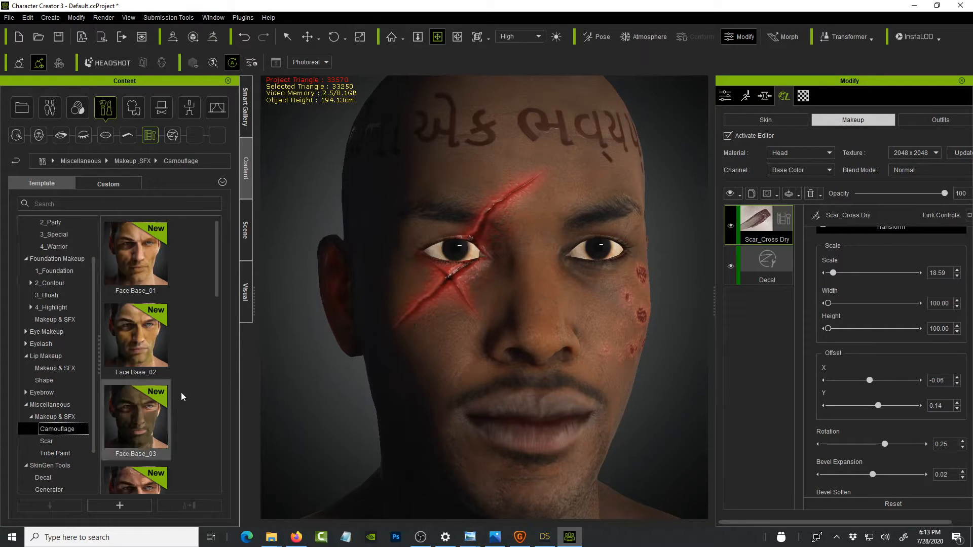
{"action": "scroll", "coordinate": [215, 310], "scroll_direction": "down", "scroll_amount": 4}
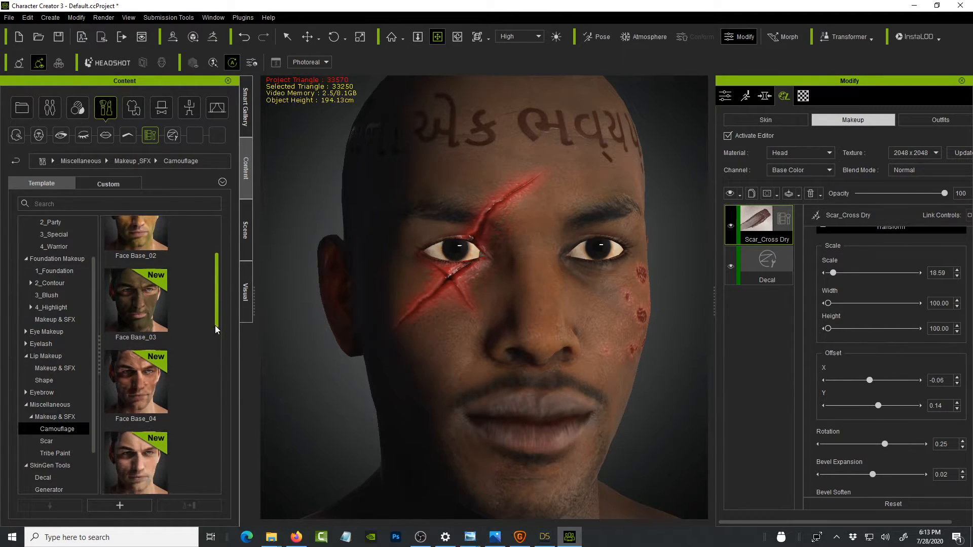
{"action": "scroll", "coordinate": [216, 375], "scroll_direction": "down", "scroll_amount": 10}
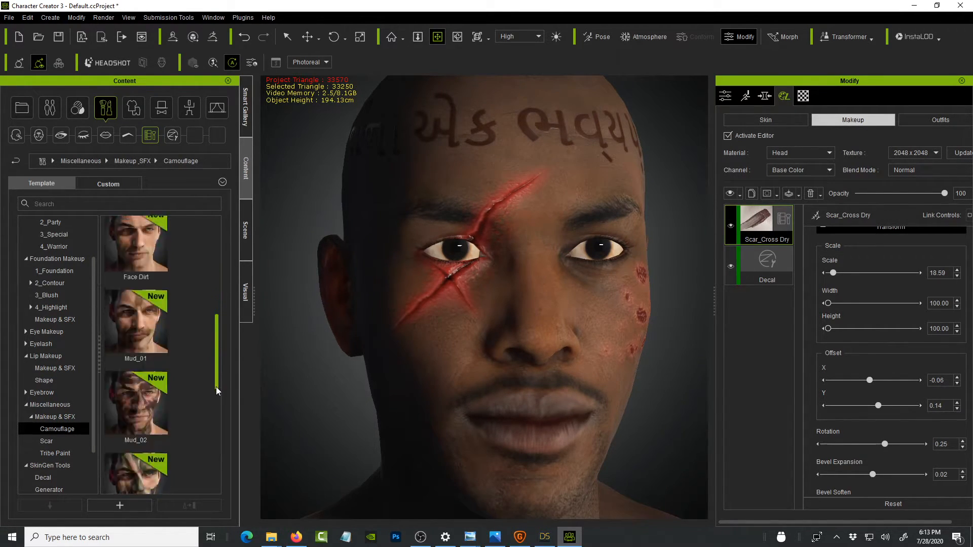
{"action": "mouse_move", "coordinate": [217, 419]}
{"action": "left_mouse_down"}
{"action": "mouse_move", "coordinate": [219, 492]}
{"action": "mouse_move", "coordinate": [221, 343]}
{"action": "left_mouse_up"}
- Add the Eye Paint_02 tribe paint to the head as a new makeup layer, keeping the existing scar layer
{"action": "right_click_drag", "start_coordinate": [601, 364], "coordinate": [654, 370]}
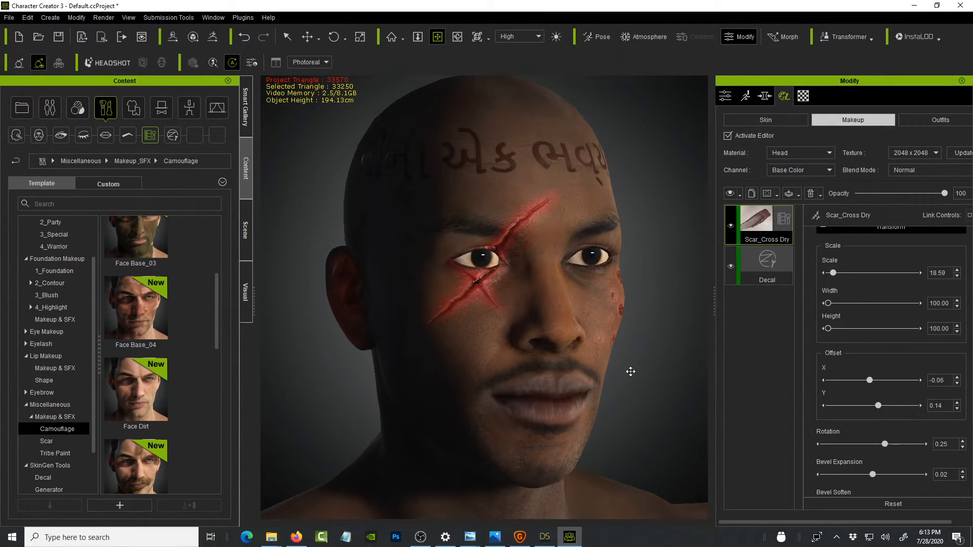
{"action": "right_click_drag", "start_coordinate": [564, 349], "coordinate": [567, 377]}
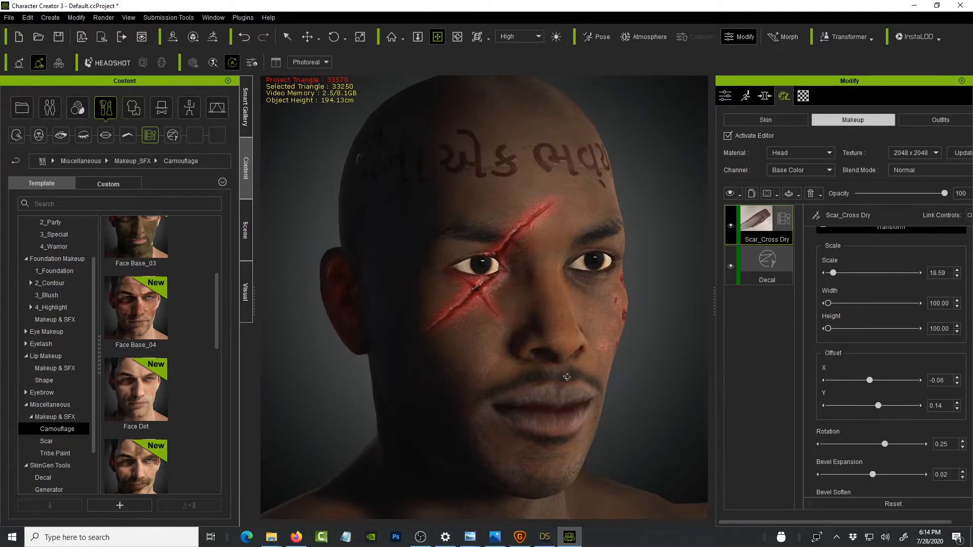
{"action": "left_click", "coordinate": [54, 453]}
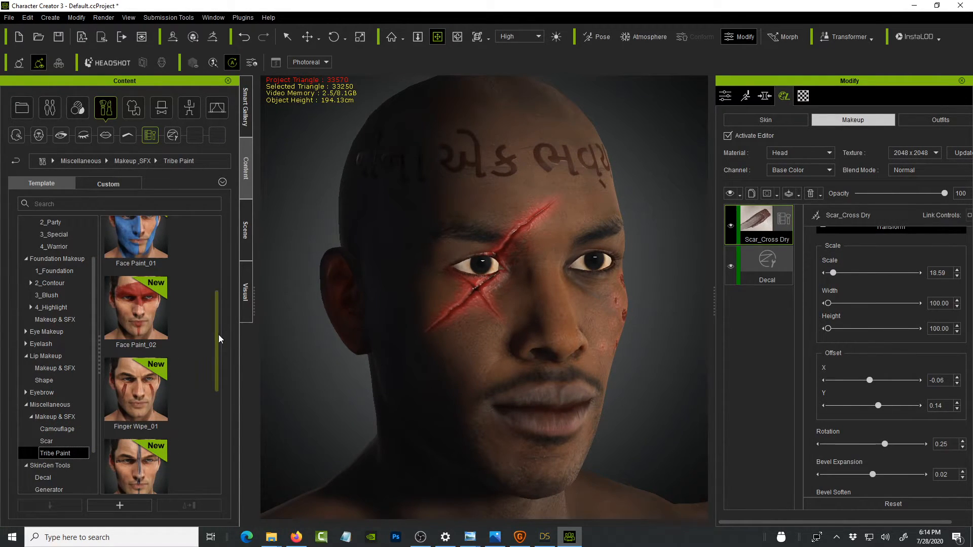
{"action": "mouse_move", "coordinate": [219, 338]}
{"action": "left_mouse_down"}
{"action": "mouse_move", "coordinate": [220, 311]}
{"action": "mouse_move", "coordinate": [218, 370]}
{"action": "mouse_move", "coordinate": [228, 278]}
{"action": "left_mouse_up"}
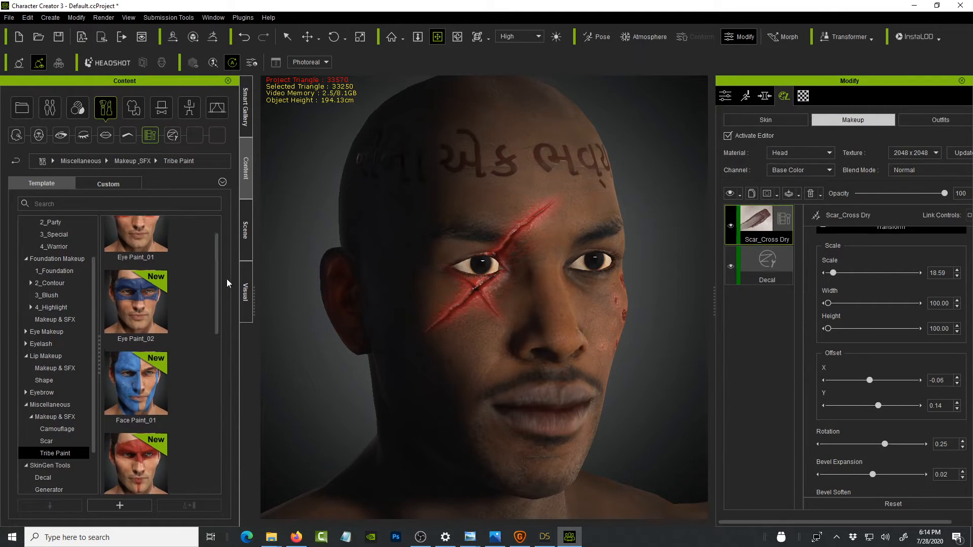
{"action": "double_click", "coordinate": [150, 298]}
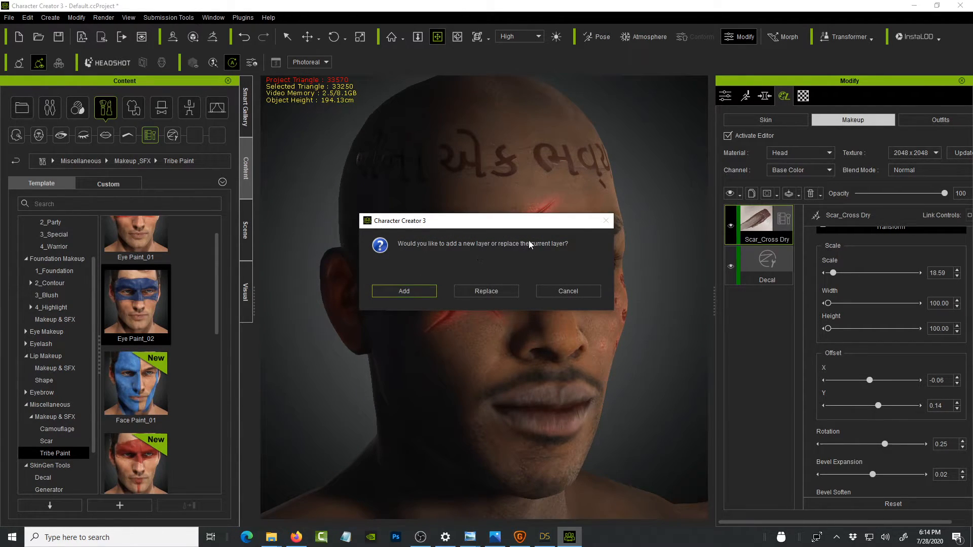
{"action": "left_click", "coordinate": [419, 293]}
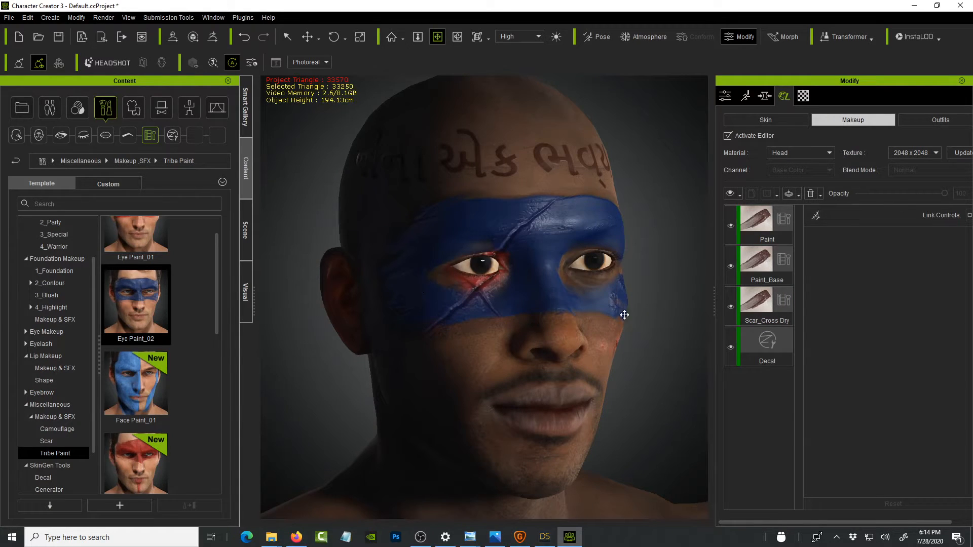
- Examine the eye paint over the scars from both sides, then inspect the Paint layer's mask, texture and material colour settings
{"action": "right_click_drag", "start_coordinate": [681, 317], "coordinate": [511, 322]}
{"action": "scroll", "coordinate": [511, 322], "scroll_direction": "up", "scroll_amount": 5}
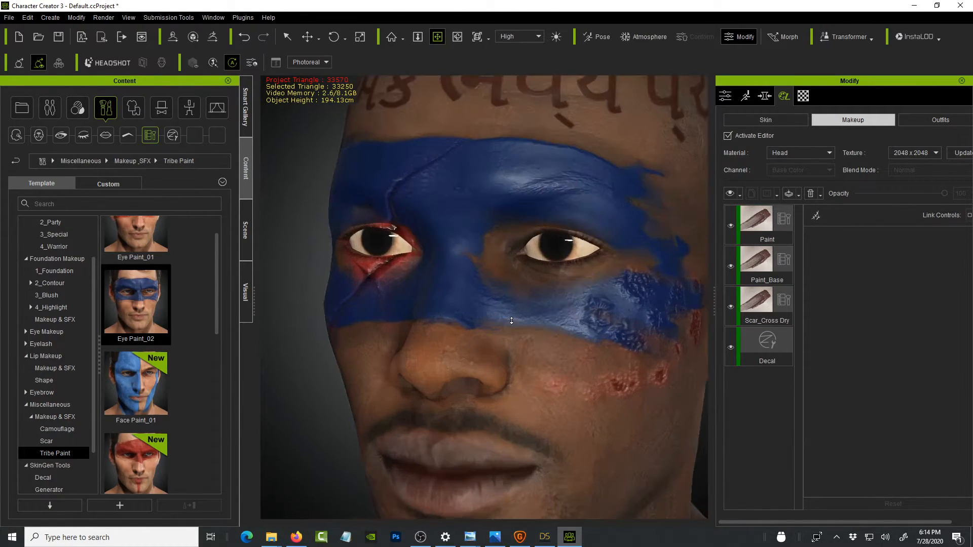
{"action": "right_click_drag", "start_coordinate": [445, 319], "coordinate": [613, 350]}
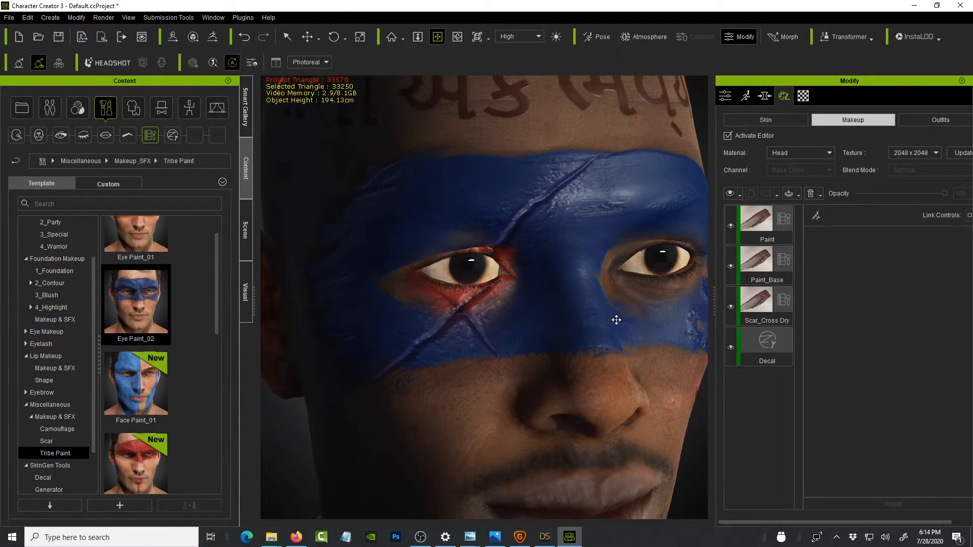
{"action": "scroll", "coordinate": [616, 320], "scroll_direction": "down", "scroll_amount": 3}
{"action": "mouse_move", "coordinate": [616, 319]}
{"action": "right_mouse_down"}
{"action": "mouse_move", "coordinate": [456, 262]}
{"action": "mouse_move", "coordinate": [570, 295]}
{"action": "right_mouse_up"}
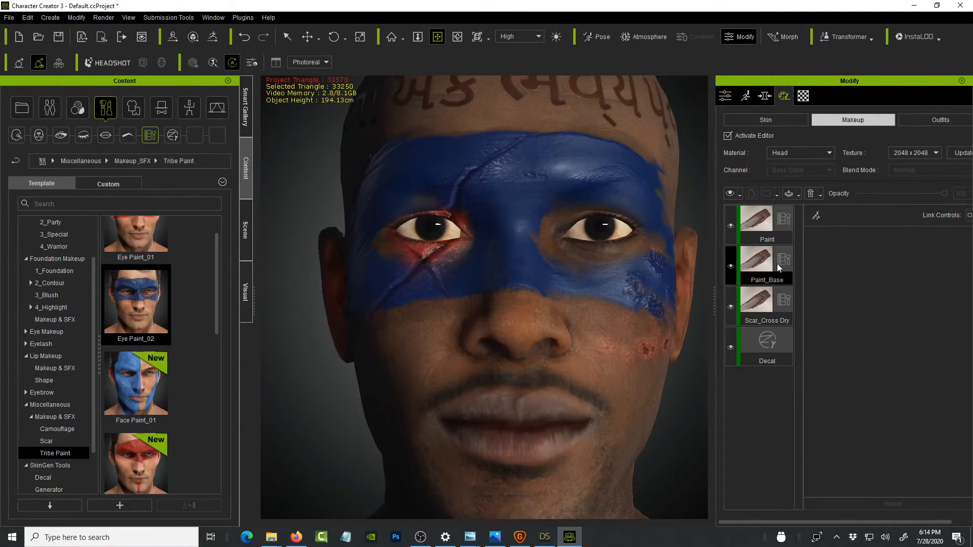
{"action": "left_click", "coordinate": [766, 229]}
{"action": "double_click", "coordinate": [765, 229]}
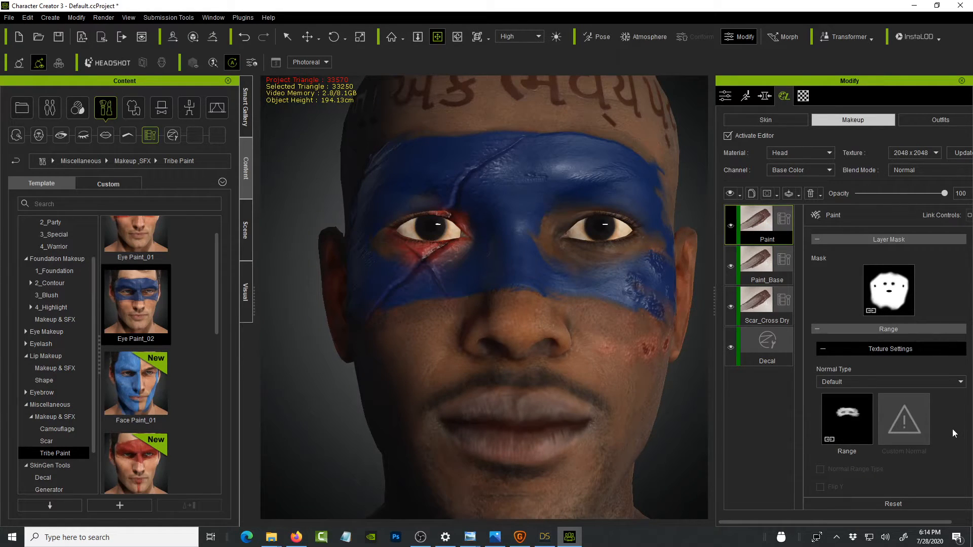
{"action": "scroll", "coordinate": [955, 433], "scroll_direction": "down", "scroll_amount": 2}
{"action": "scroll", "coordinate": [870, 415], "scroll_direction": "down", "scroll_amount": 3}
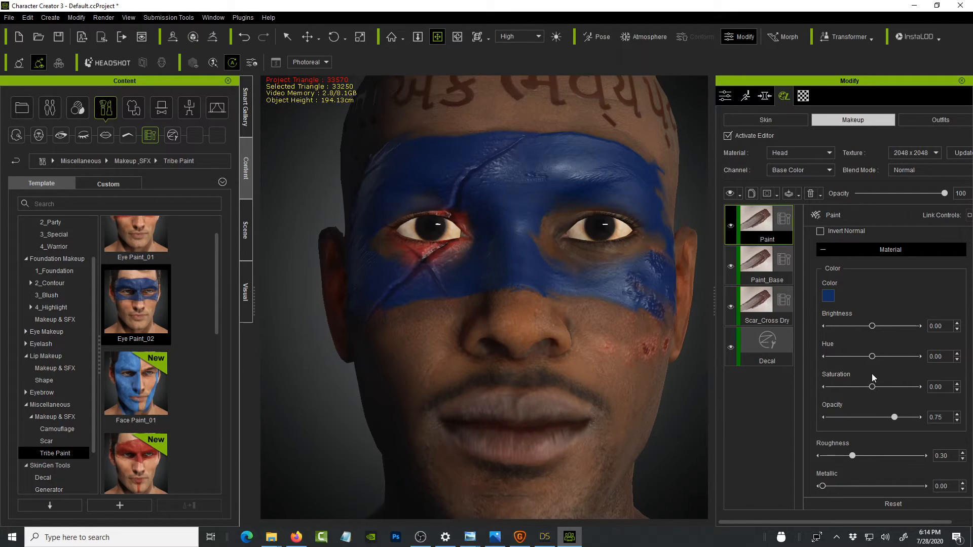
- Examine the blue eye paint over the eye scar and cheek wounds up close and from several angles
{"action": "mouse_move", "coordinate": [872, 356]}
{"action": "left_mouse_down"}
{"action": "mouse_move", "coordinate": [844, 358]}
{"action": "mouse_move", "coordinate": [884, 357]}
{"action": "mouse_move", "coordinate": [873, 357]}
{"action": "left_mouse_up"}
{"action": "mouse_move", "coordinate": [599, 348]}
{"action": "right_mouse_down"}
{"action": "mouse_move", "coordinate": [456, 337]}
{"action": "mouse_move", "coordinate": [605, 278]}
{"action": "mouse_move", "coordinate": [506, 294]}
{"action": "right_mouse_up"}
{"action": "scroll", "coordinate": [606, 276], "scroll_direction": "up", "scroll_amount": 2}
{"action": "scroll", "coordinate": [505, 294], "scroll_direction": "down", "scroll_amount": 6}
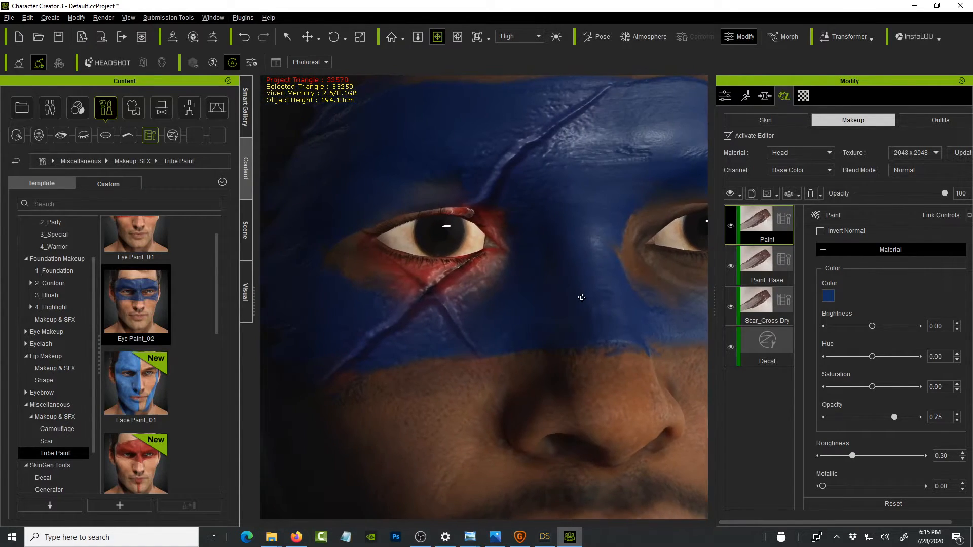
{"action": "scroll", "coordinate": [468, 297], "scroll_direction": "up", "scroll_amount": 5}
{"action": "mouse_move", "coordinate": [603, 353]}
{"action": "right_mouse_down"}
{"action": "mouse_move", "coordinate": [568, 360]}
{"action": "mouse_move", "coordinate": [641, 379]}
{"action": "mouse_move", "coordinate": [557, 400]}
{"action": "mouse_move", "coordinate": [588, 401]}
{"action": "mouse_move", "coordinate": [513, 407]}
{"action": "mouse_move", "coordinate": [575, 375]}
{"action": "right_mouse_up"}
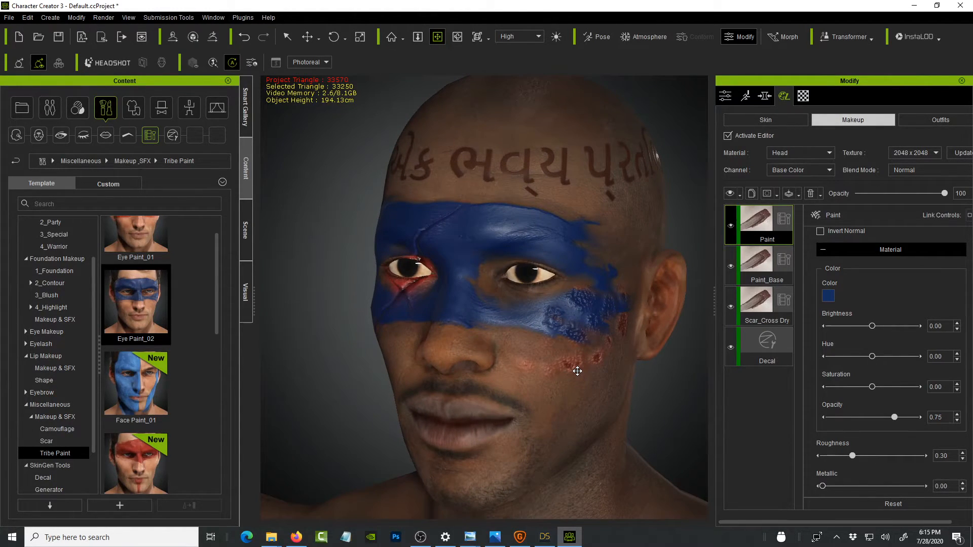
{"action": "mouse_move", "coordinate": [501, 364]}
{"action": "right_mouse_down"}
{"action": "mouse_move", "coordinate": [630, 403]}
{"action": "mouse_move", "coordinate": [614, 410]}
{"action": "right_mouse_up"}
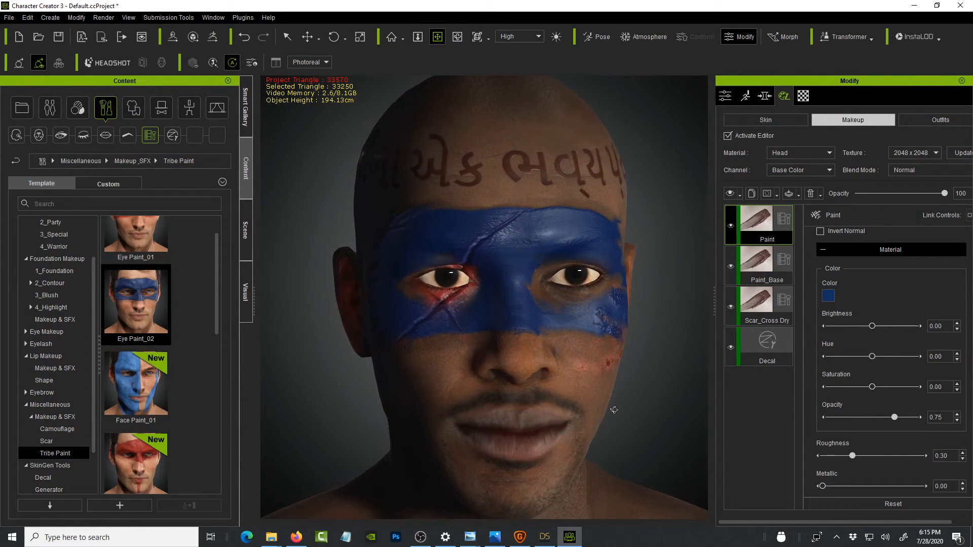
{"action": "middle_click_drag", "start_coordinate": [579, 409], "coordinate": [567, 324]}
{"action": "right_click_drag", "start_coordinate": [567, 324], "coordinate": [638, 226]}
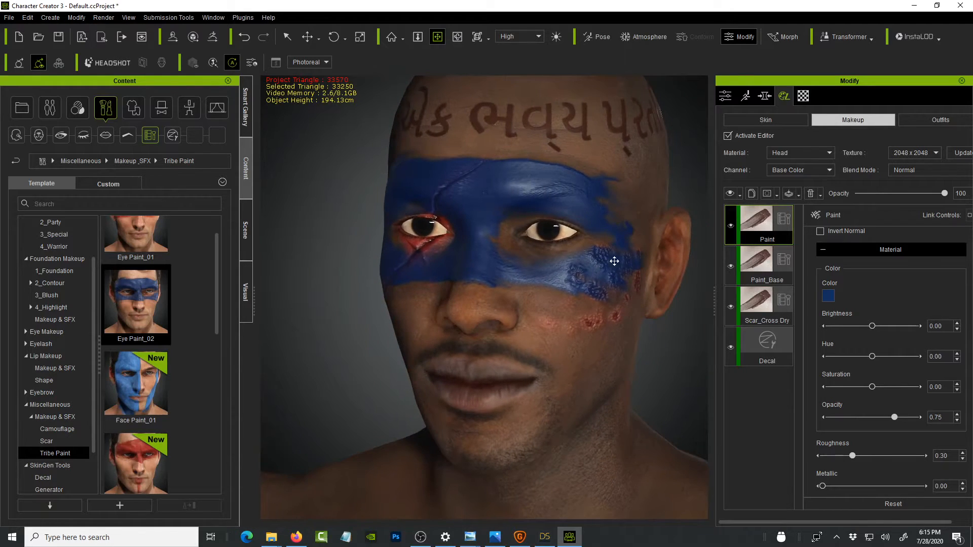
{"action": "right_click_drag", "start_coordinate": [606, 267], "coordinate": [517, 304]}
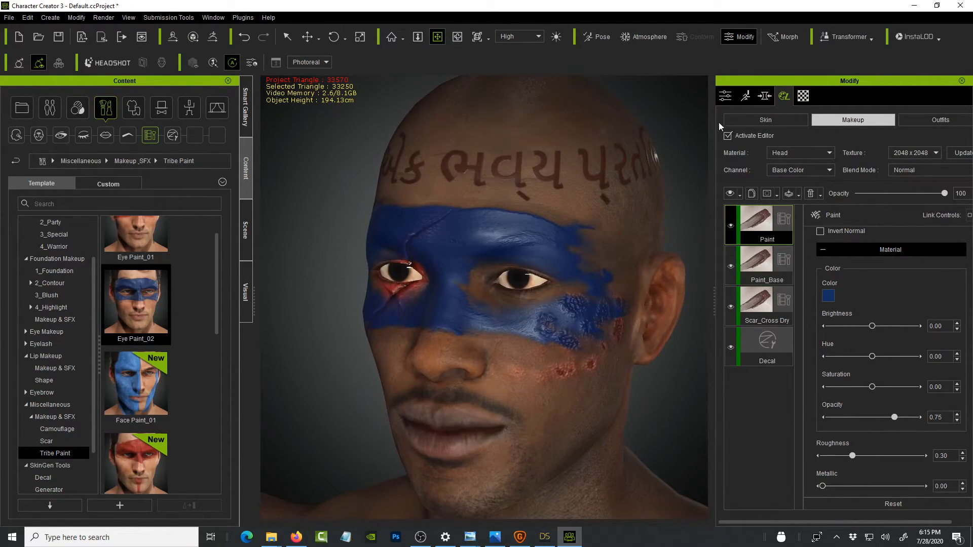
- Enlarge the character's head with morphs, setting Head Width and Head Scale to 14 each
{"action": "left_click", "coordinate": [765, 97]}
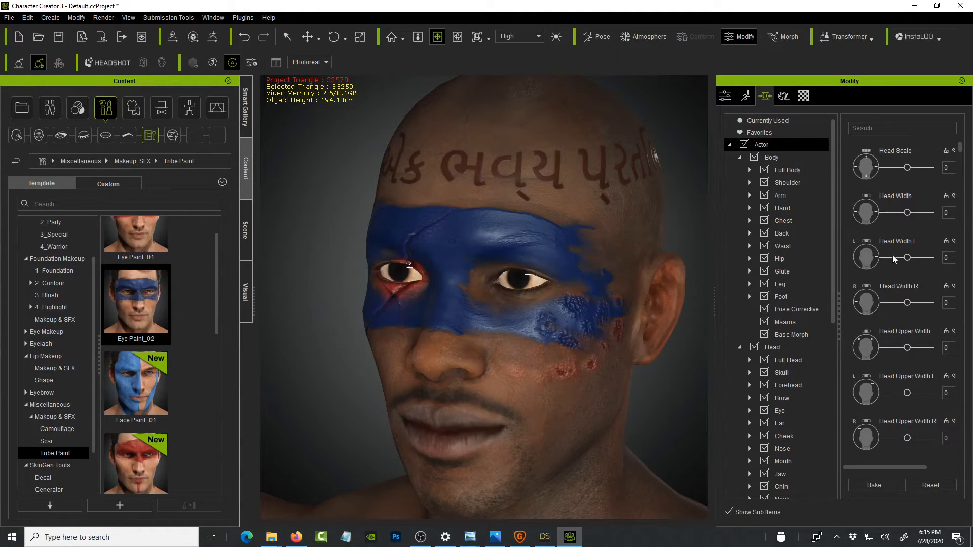
{"action": "left_click_drag", "start_coordinate": [914, 216], "coordinate": [911, 216]}
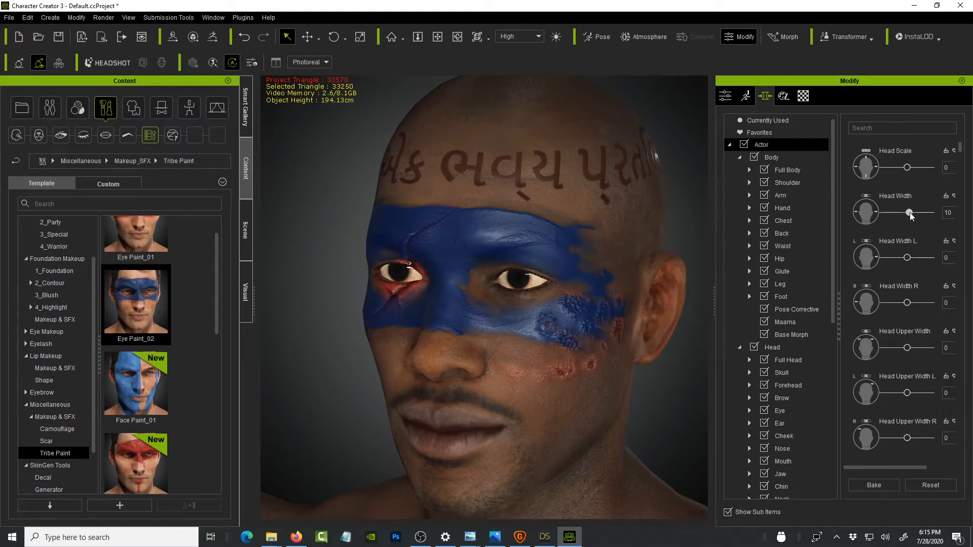
{"action": "left_click", "coordinate": [910, 168]}
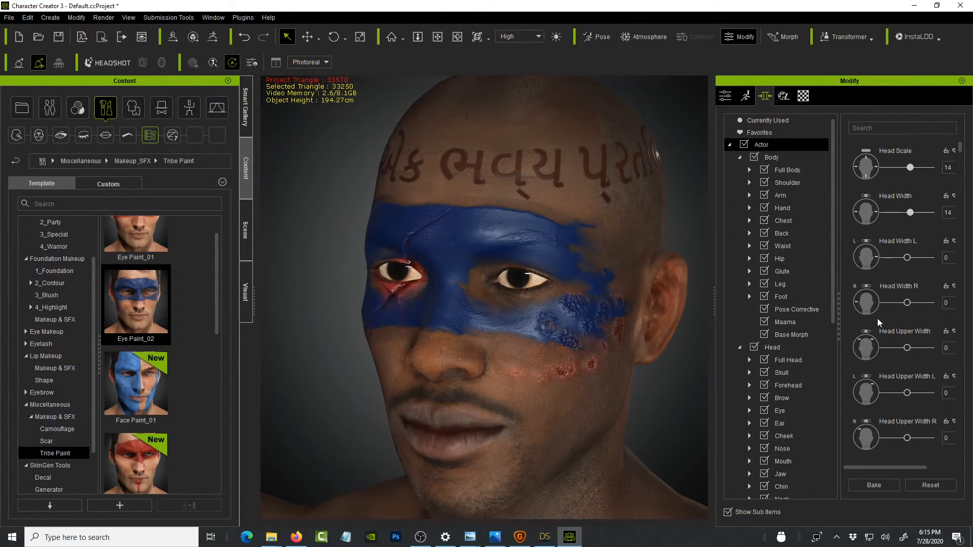
- Broaden the jaw with the head's Jaw morphs, setting Jaw Corner Width to 91 and Jaw Scale to 29
{"action": "scroll", "coordinate": [868, 357], "scroll_direction": "down", "scroll_amount": 1}
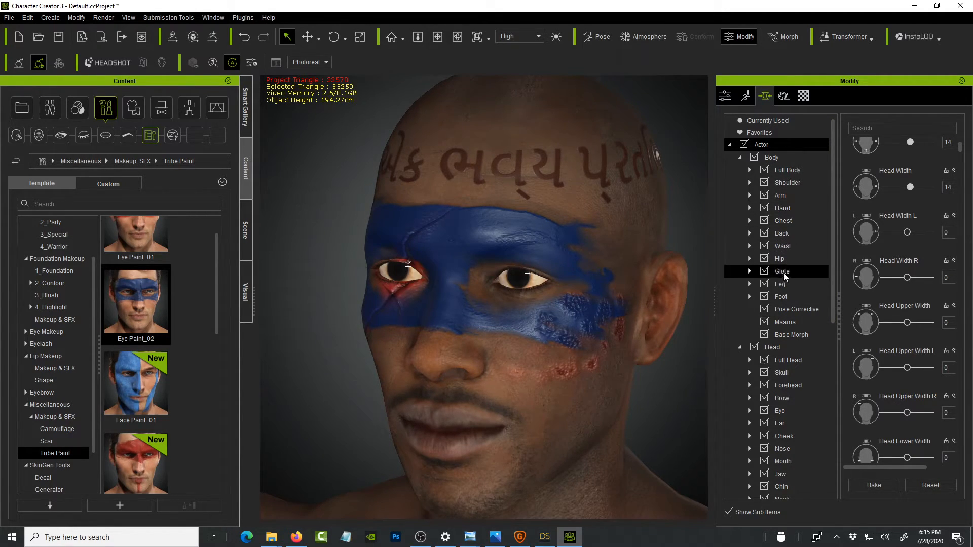
{"action": "scroll", "coordinate": [793, 269], "scroll_direction": "down", "scroll_amount": 2}
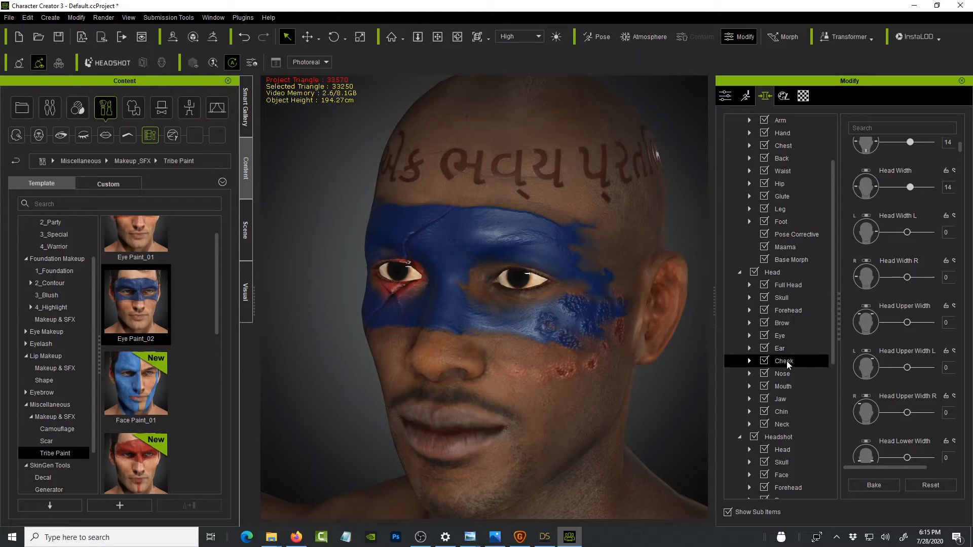
{"action": "left_click", "coordinate": [780, 400]}
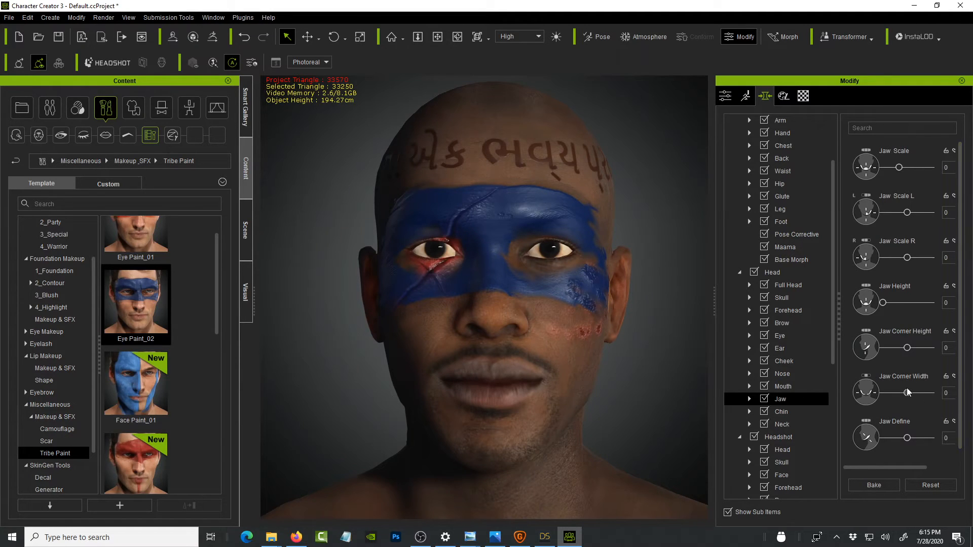
{"action": "left_click_drag", "start_coordinate": [907, 393], "coordinate": [929, 393]}
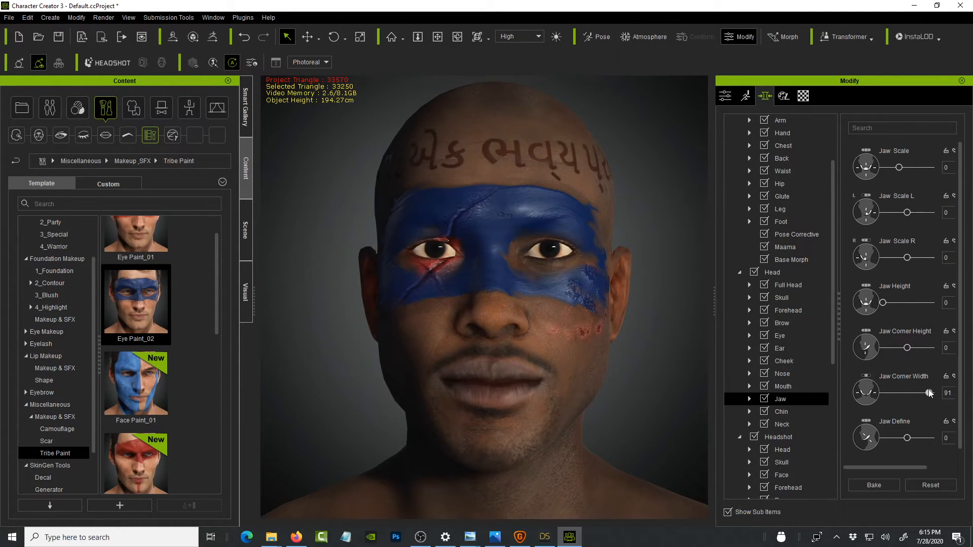
{"action": "mouse_move", "coordinate": [884, 303]}
{"action": "left_mouse_down"}
{"action": "mouse_move", "coordinate": [901, 303]}
{"action": "mouse_move", "coordinate": [883, 303]}
{"action": "left_mouse_up"}
{"action": "left_click_drag", "start_coordinate": [898, 168], "coordinate": [911, 170]}
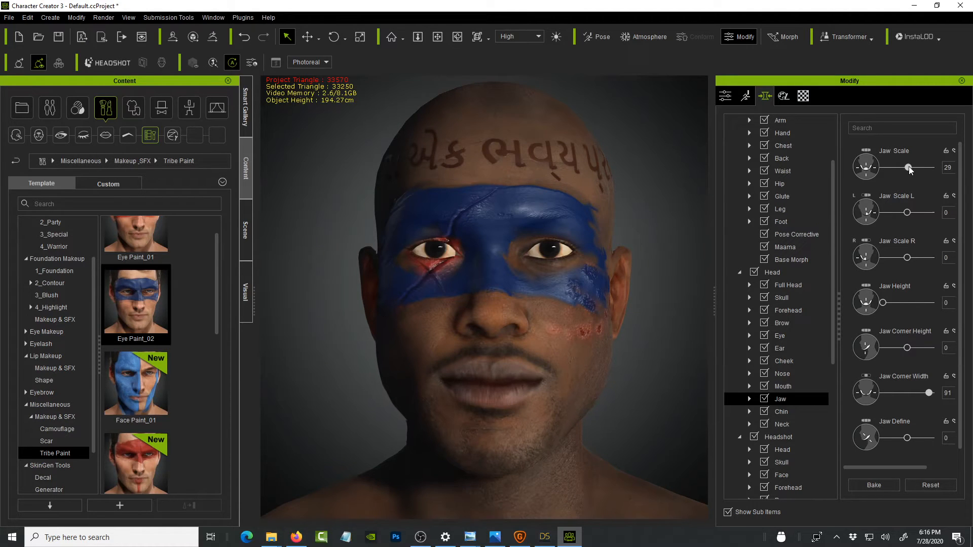
{"action": "right_click_drag", "start_coordinate": [514, 292], "coordinate": [489, 229]}
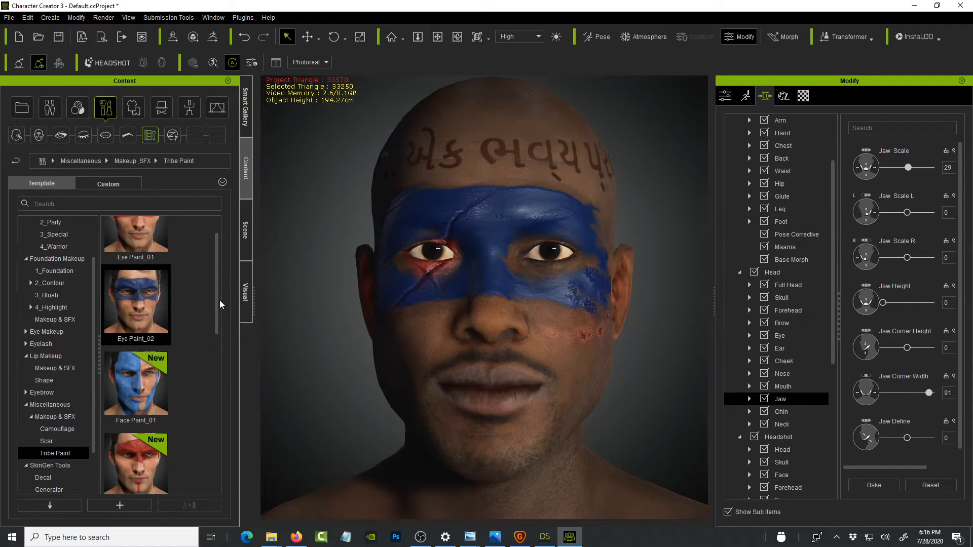
- Open the CC3_RTL eye presets in the actor templates and show the avatar's general attributes
{"action": "scroll", "coordinate": [217, 299], "scroll_direction": "down", "scroll_amount": 5}
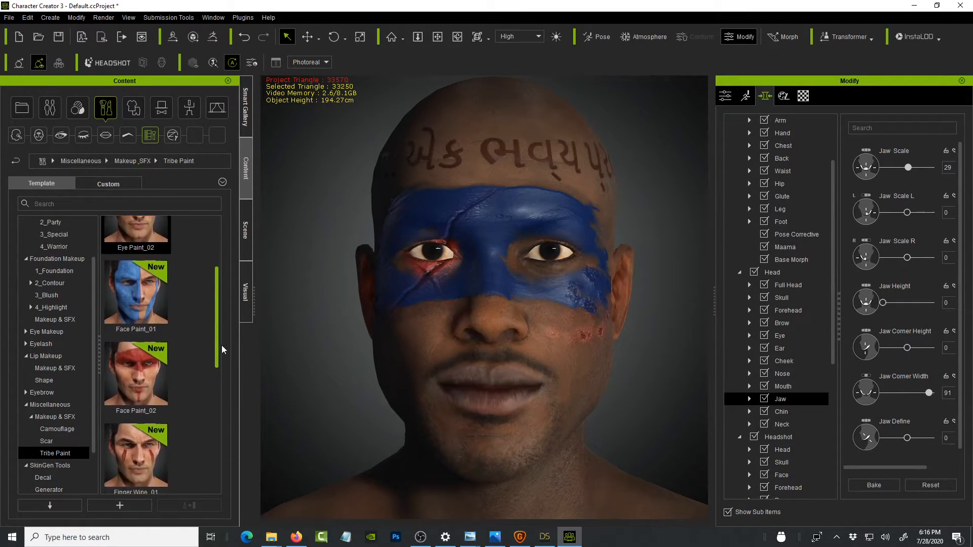
{"action": "left_click", "coordinate": [62, 136]}
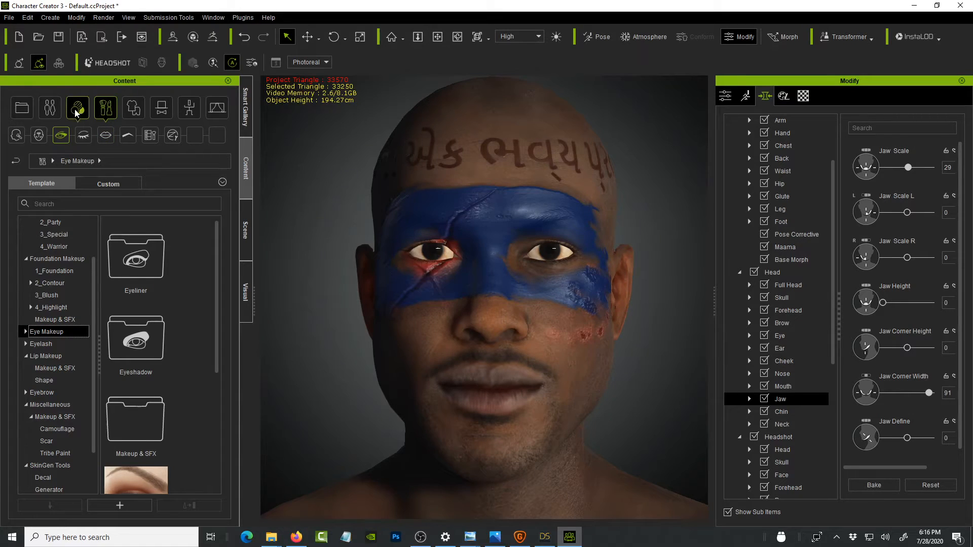
{"action": "left_click", "coordinate": [51, 110]}
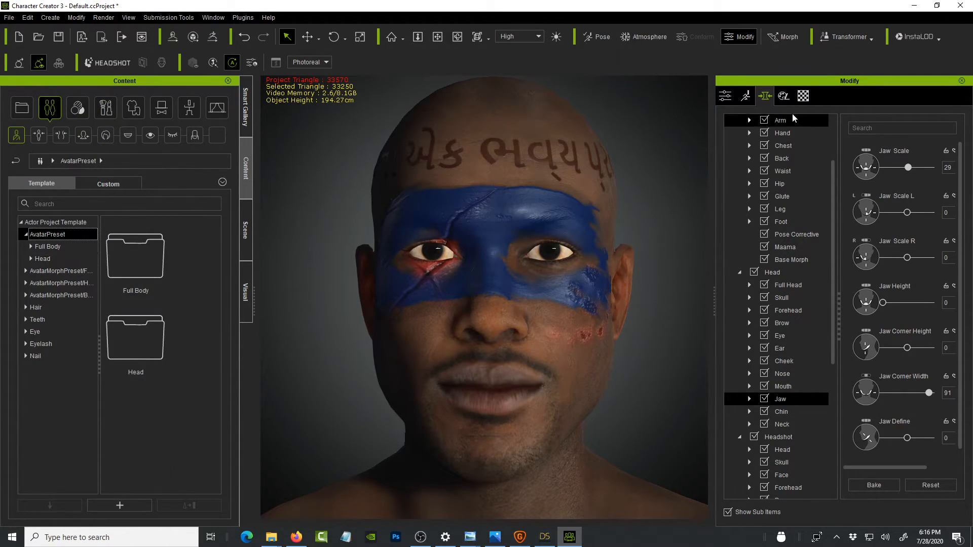
{"action": "left_click", "coordinate": [725, 97]}
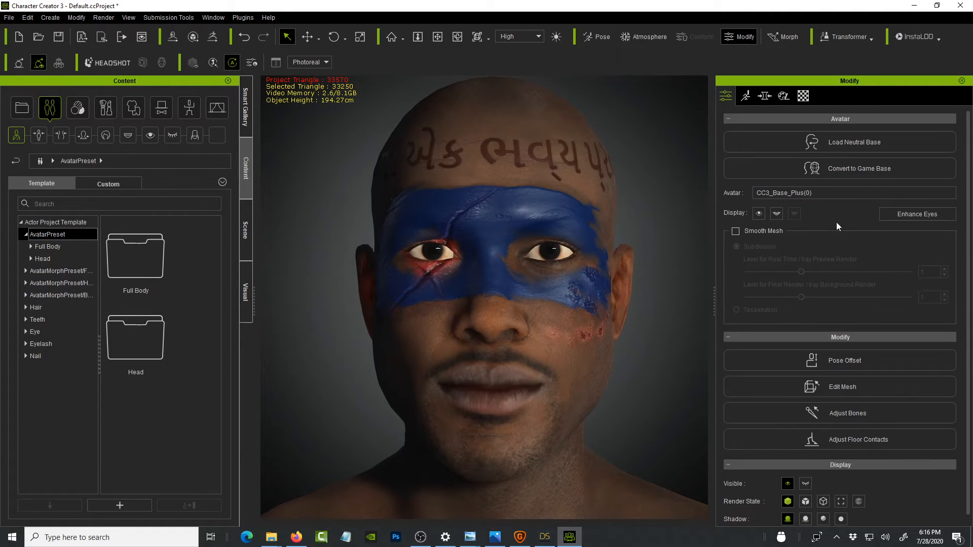
{"action": "left_click", "coordinate": [35, 331]}
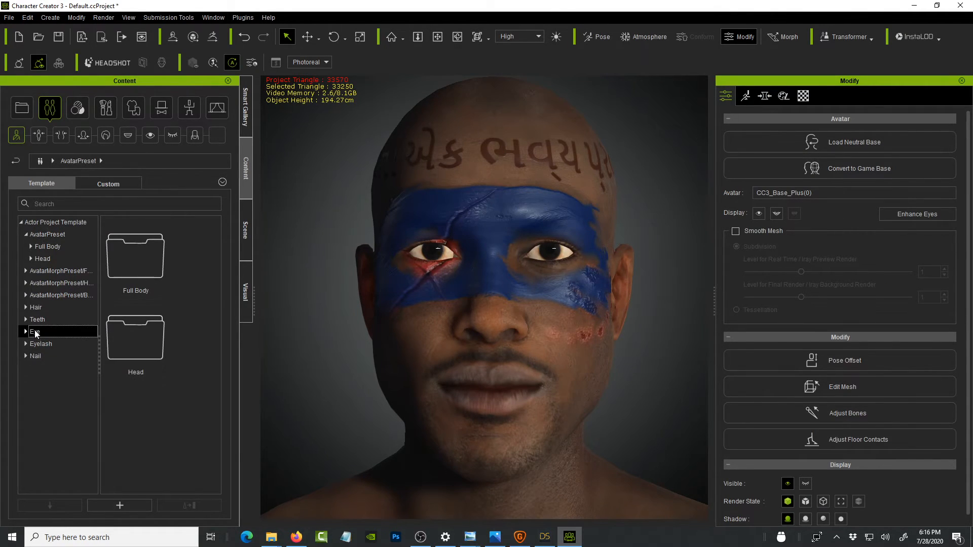
{"action": "left_click", "coordinate": [27, 332]}
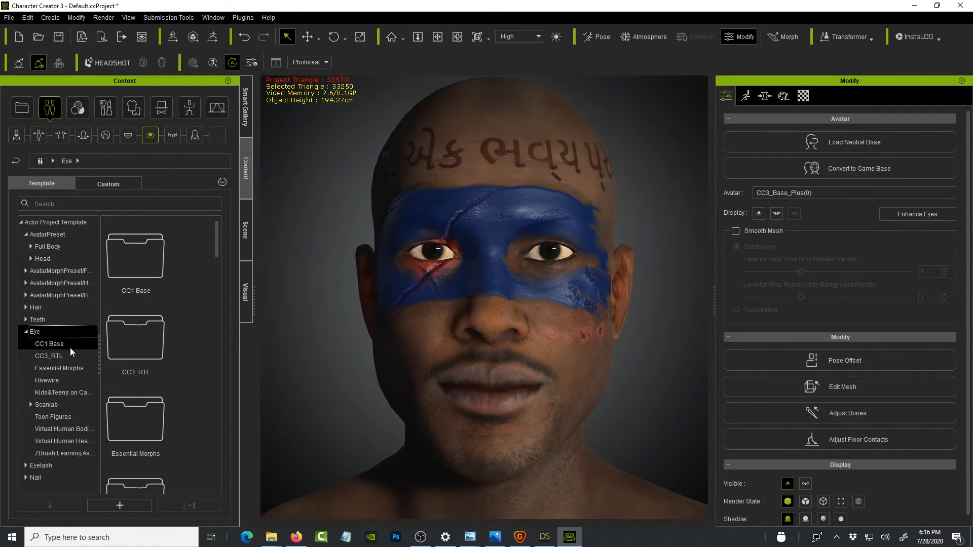
{"action": "left_click", "coordinate": [56, 356]}
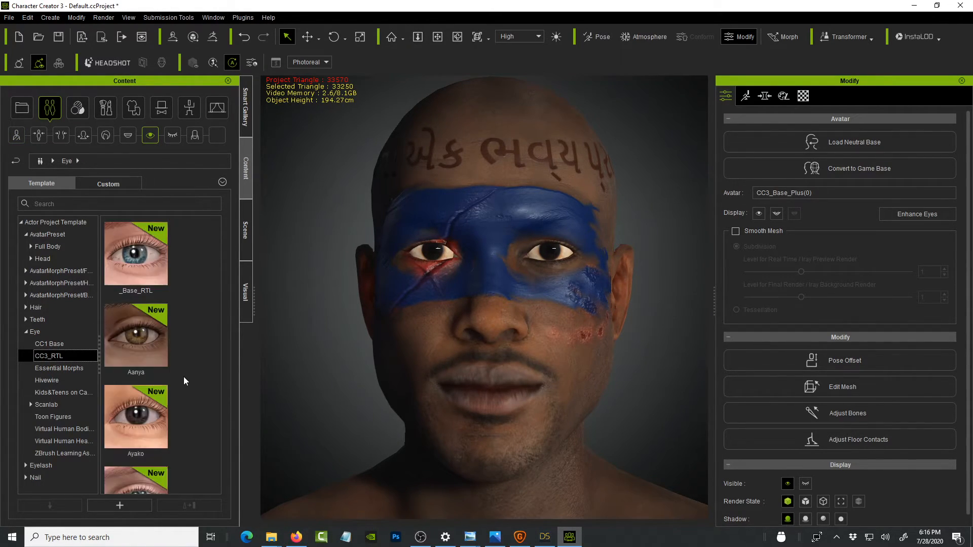
- Apply the Gabriel eye preset to the character, accepting that the current SkinGen session is deactivated
{"action": "scroll", "coordinate": [201, 325], "scroll_direction": "down", "scroll_amount": 5}
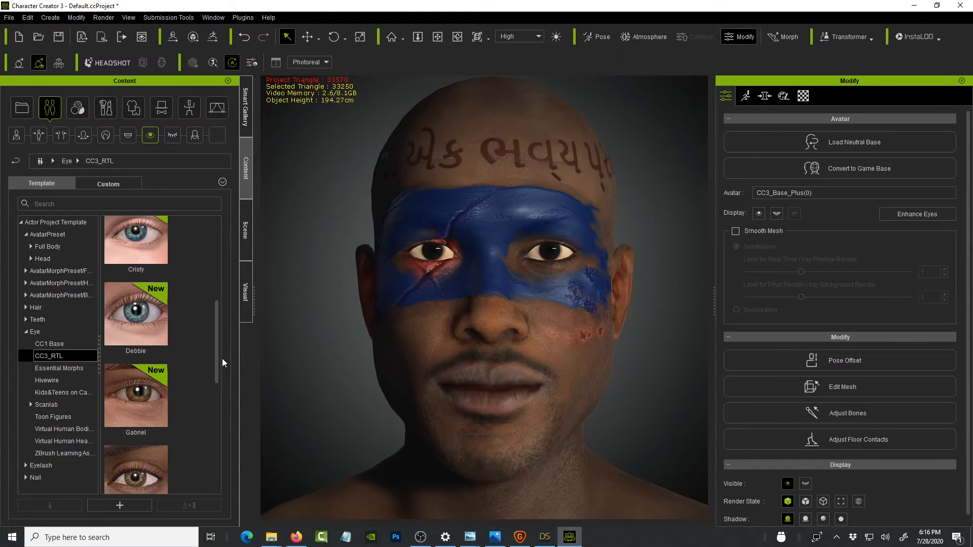
{"action": "left_click_drag", "start_coordinate": [217, 364], "coordinate": [216, 469]}
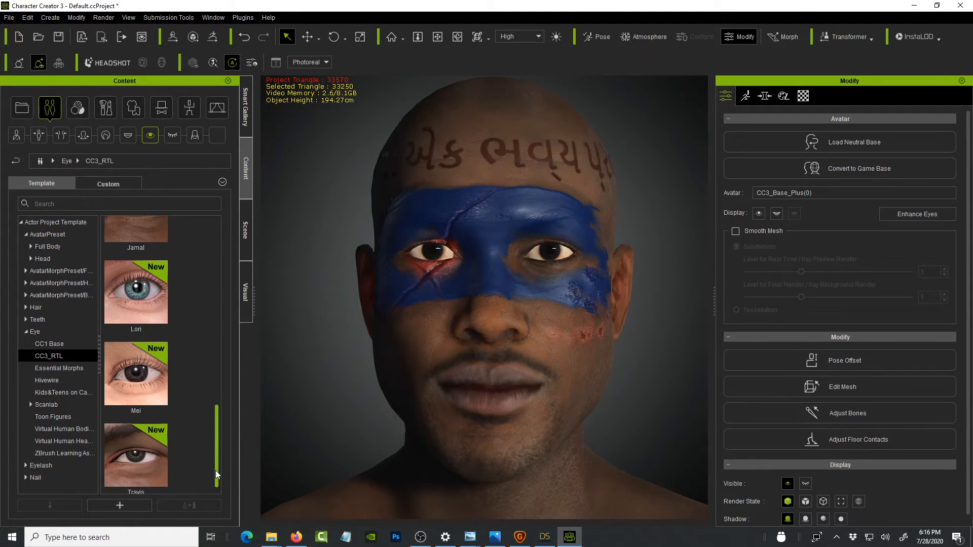
{"action": "left_click_drag", "start_coordinate": [215, 470], "coordinate": [215, 451]}
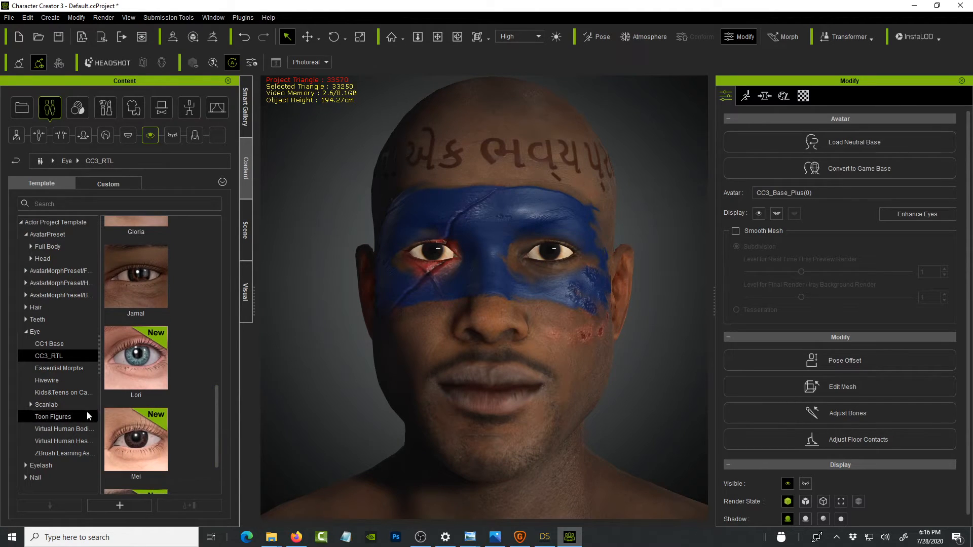
{"action": "left_click_drag", "start_coordinate": [218, 406], "coordinate": [224, 341]}
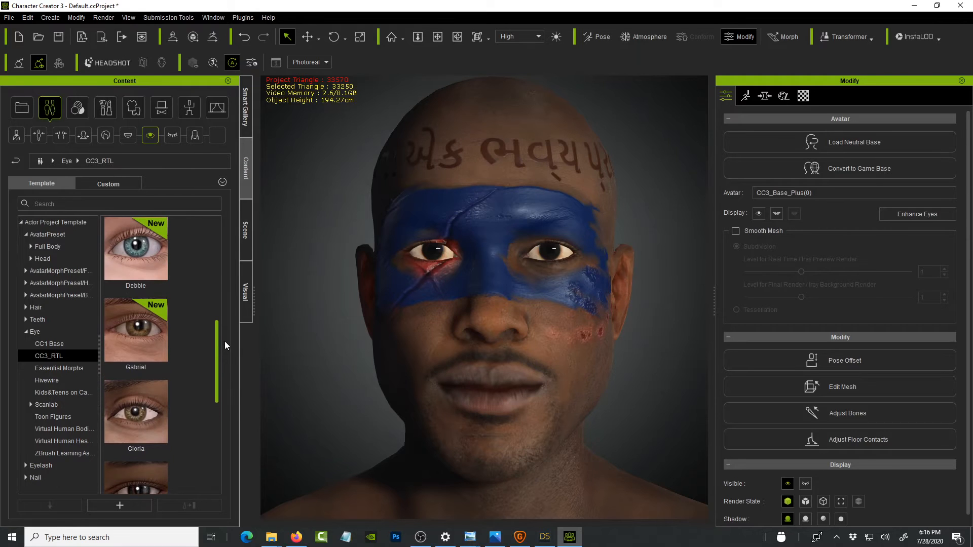
{"action": "double_click", "coordinate": [132, 333]}
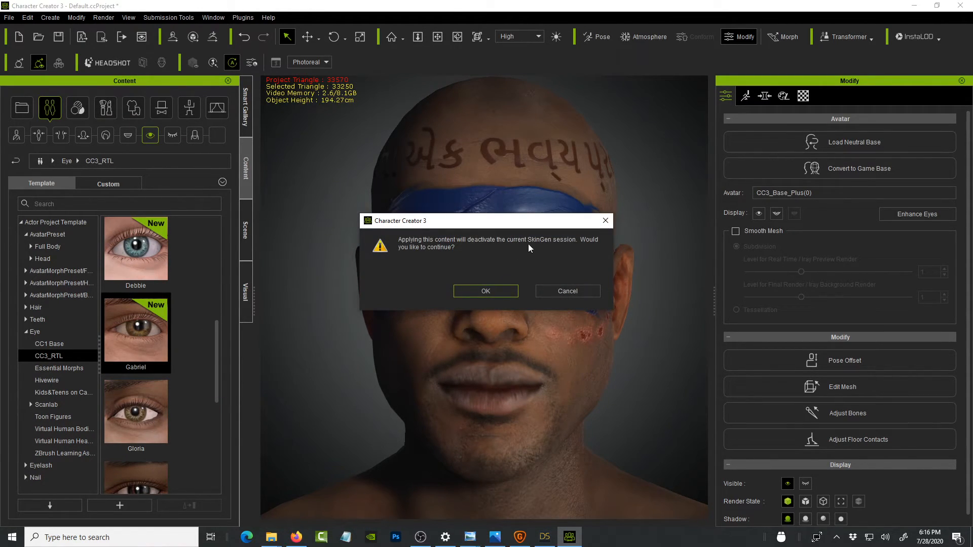
{"action": "left_click", "coordinate": [490, 291]}
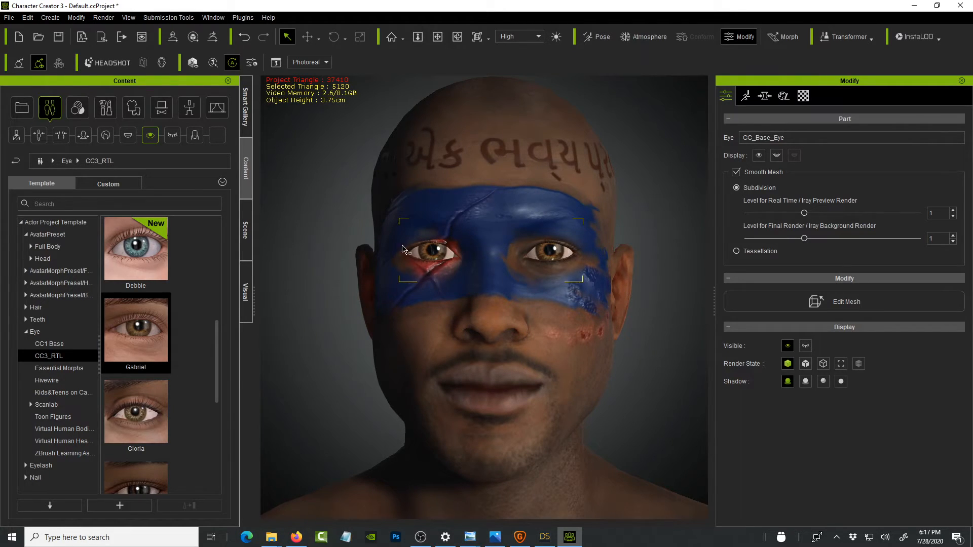
- Examine the new eyes' irises, lashes and surrounding face paint in extreme close-up and from farther back
{"action": "left_click", "coordinate": [647, 336]}
{"action": "scroll", "coordinate": [583, 339], "scroll_direction": "up", "scroll_amount": 3}
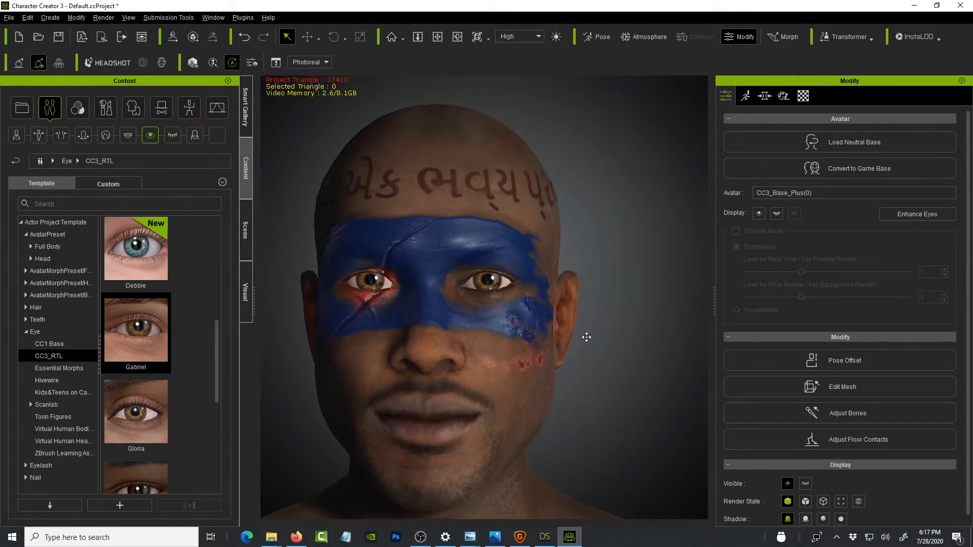
{"action": "scroll", "coordinate": [503, 227], "scroll_direction": "up", "scroll_amount": 5}
{"action": "scroll", "coordinate": [507, 231], "scroll_direction": "up", "scroll_amount": 4}
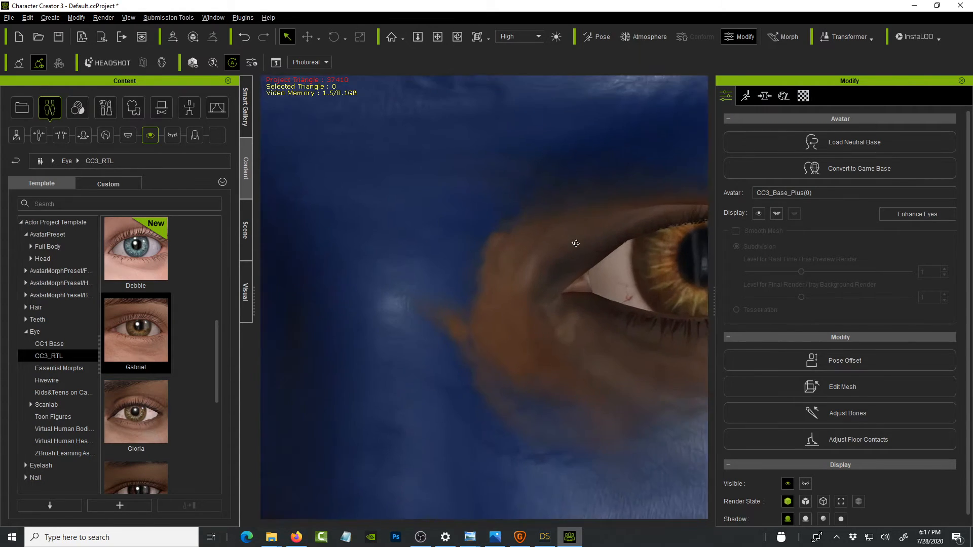
{"action": "middle_click_drag", "start_coordinate": [597, 239], "coordinate": [541, 243]}
{"action": "right_click_drag", "start_coordinate": [541, 244], "coordinate": [605, 217]}
{"action": "scroll", "coordinate": [582, 215], "scroll_direction": "down", "scroll_amount": 2}
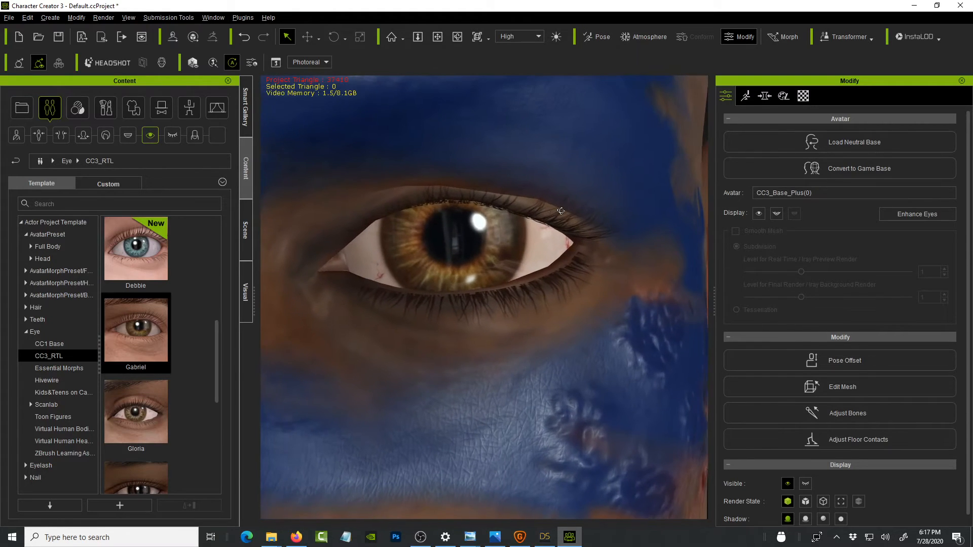
{"action": "scroll", "coordinate": [538, 242], "scroll_direction": "down", "scroll_amount": 6}
{"action": "middle_click_drag", "start_coordinate": [608, 326], "coordinate": [639, 282]}
{"action": "mouse_move", "coordinate": [603, 320]}
{"action": "right_mouse_down"}
{"action": "mouse_move", "coordinate": [593, 276]}
{"action": "mouse_move", "coordinate": [497, 265]}
{"action": "mouse_move", "coordinate": [636, 289]}
{"action": "right_mouse_up"}
{"action": "scroll", "coordinate": [496, 265], "scroll_direction": "up", "scroll_amount": 1}
{"action": "scroll", "coordinate": [496, 265], "scroll_direction": "up", "scroll_amount": 3}
- Enhance the character's eyes by creating the Tear Line and Eye Occlusion elements
{"action": "left_click", "coordinate": [921, 216]}
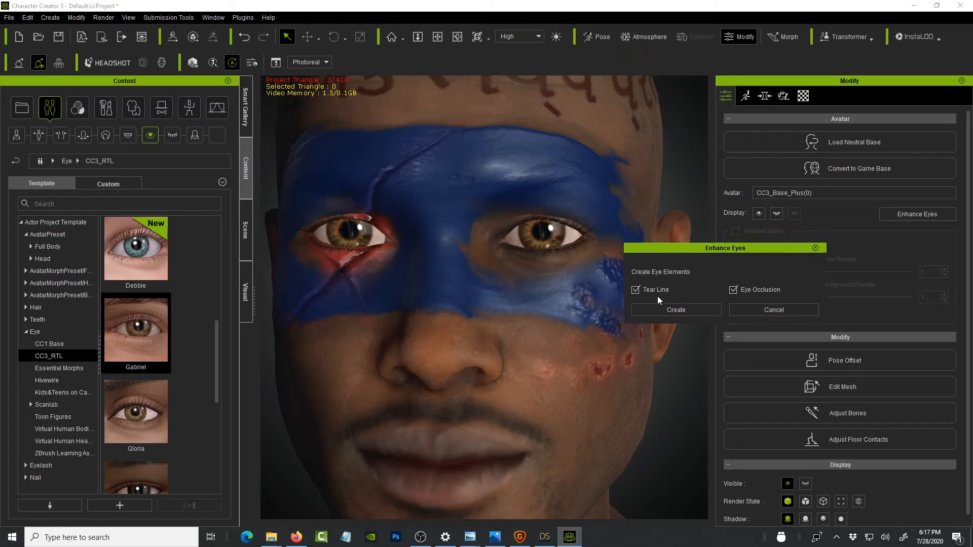
{"action": "left_click", "coordinate": [683, 309]}
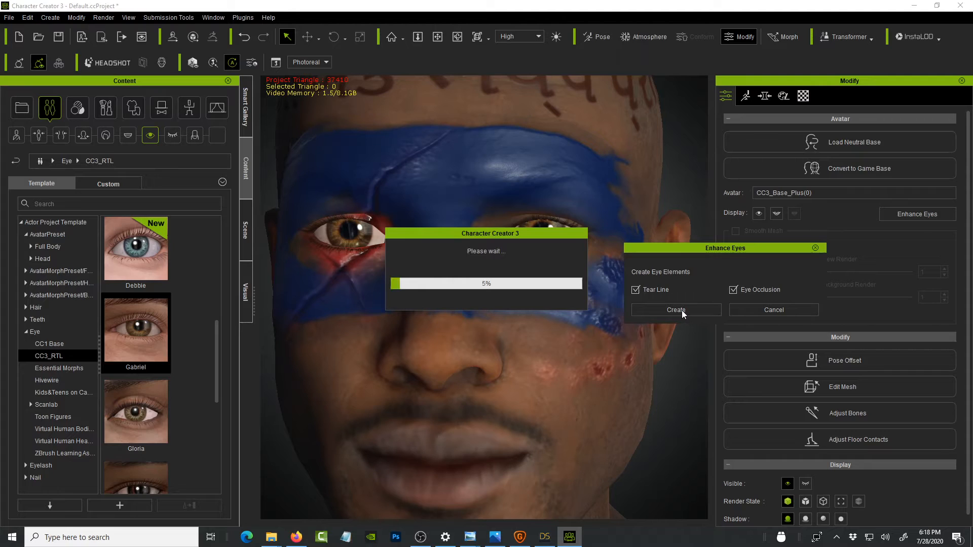
{"action": "left_click", "coordinate": [719, 304]}
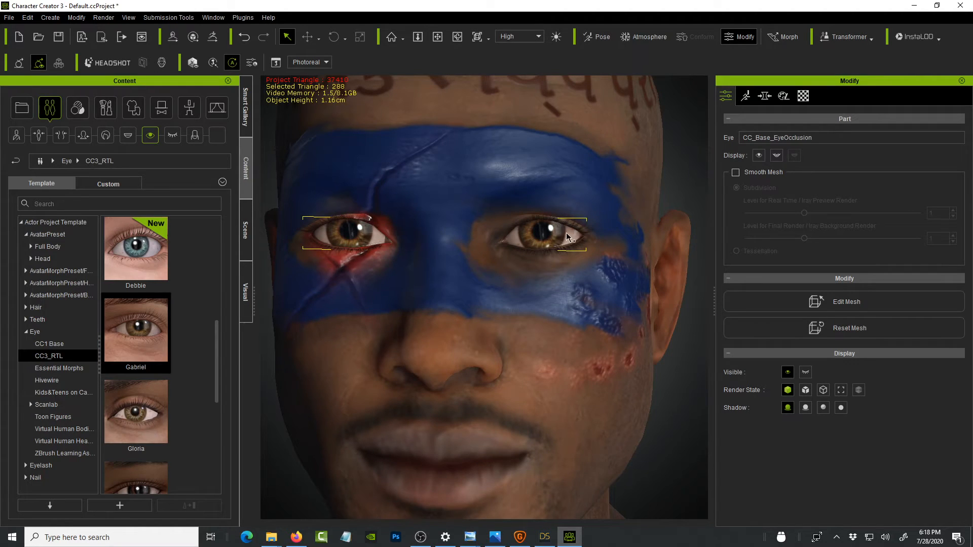
- Inspect the enhanced eyes from a slight angle and display the character with his mouth open
{"action": "right_click_drag", "start_coordinate": [480, 255], "coordinate": [460, 271]}
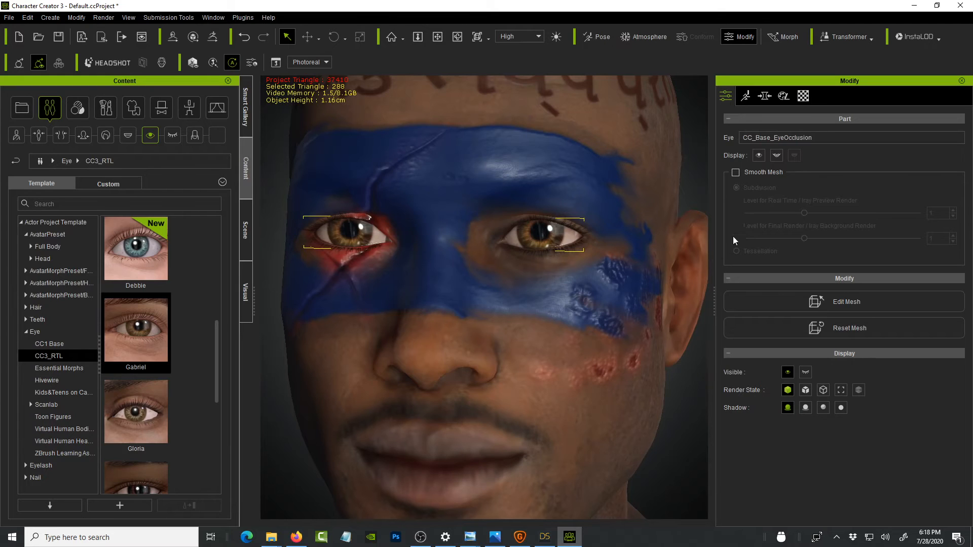
{"action": "left_click", "coordinate": [777, 157]}
{"action": "right_click_drag", "start_coordinate": [521, 389], "coordinate": [523, 419]}
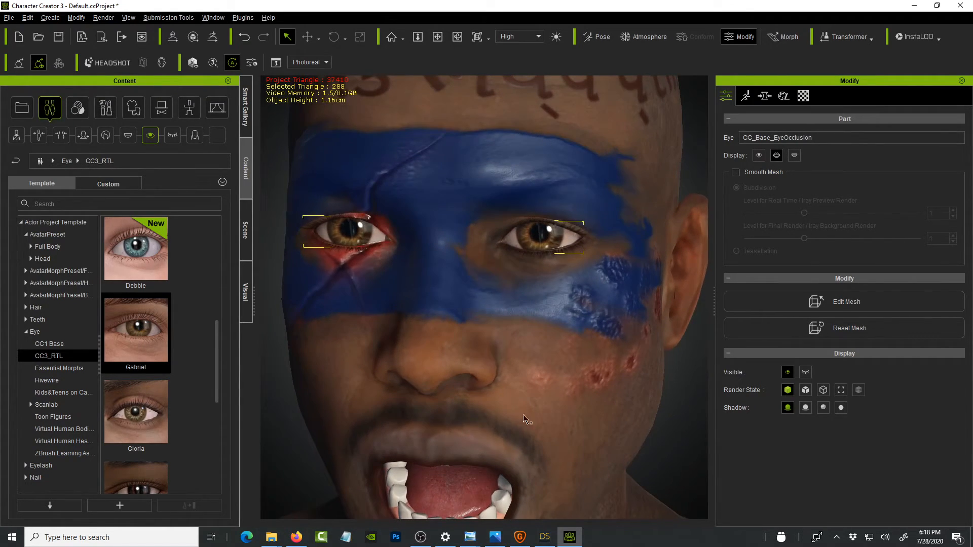
- Display the character with his mouth and eyes closed and inspect the closed eyelids over the enhanced eyes
{"action": "left_click", "coordinate": [759, 156]}
{"action": "left_click", "coordinate": [759, 156]}
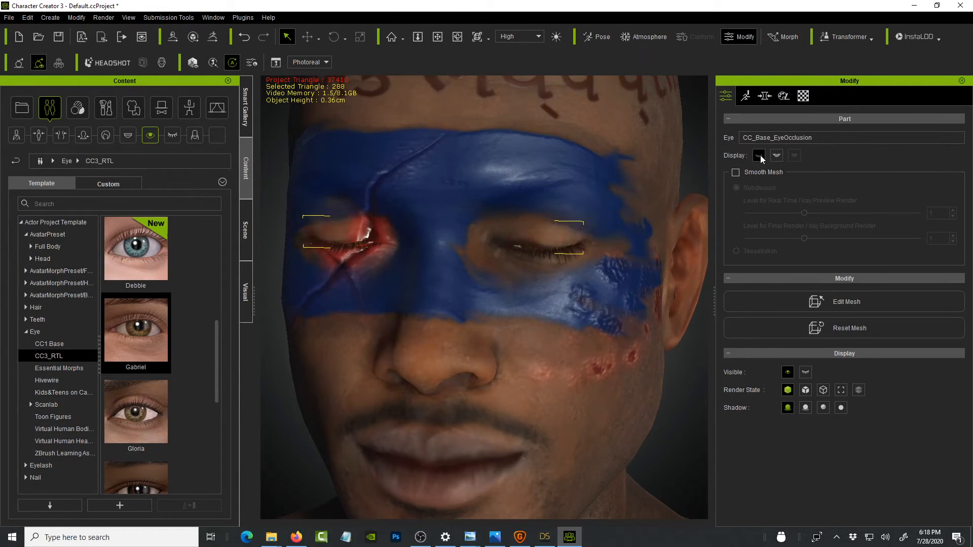
{"action": "right_click_drag", "start_coordinate": [370, 275], "coordinate": [383, 242]}
{"action": "right_click_drag", "start_coordinate": [394, 278], "coordinate": [366, 258]}
{"action": "scroll", "coordinate": [427, 274], "scroll_direction": "down", "scroll_amount": 5}
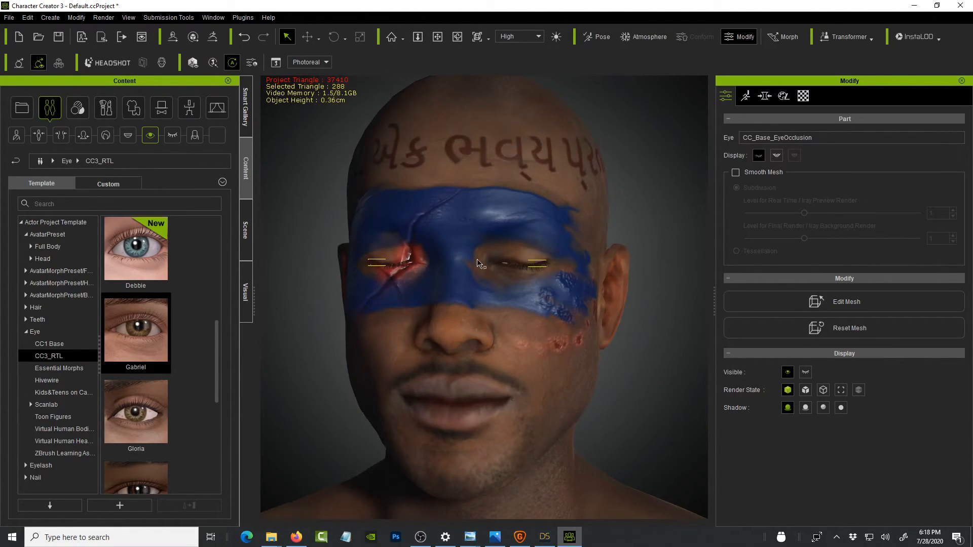
- Reopen the character's eyes, deselect the eye occlusion part and view the face frontally up close
{"action": "left_click", "coordinate": [759, 156]}
{"action": "left_click", "coordinate": [637, 288]}
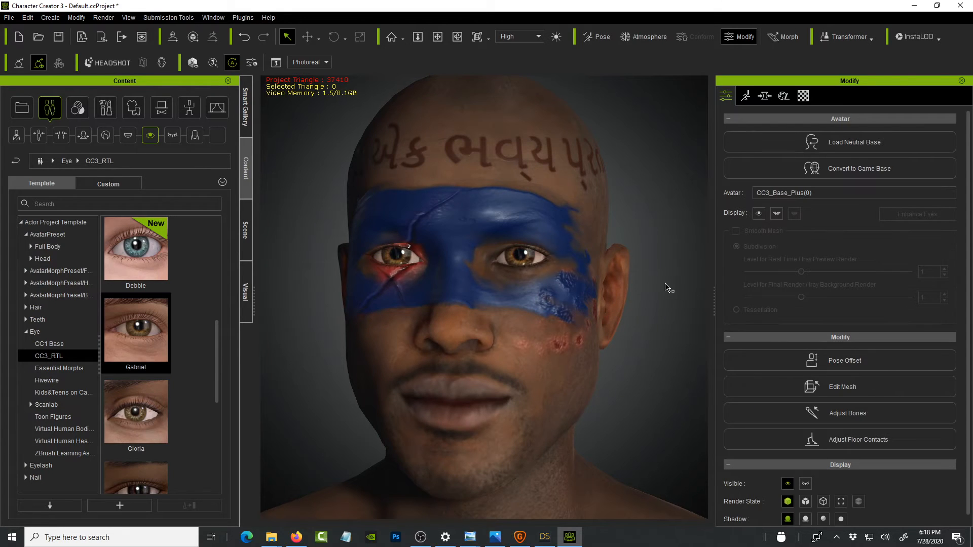
{"action": "mouse_move", "coordinate": [641, 295]}
{"action": "right_mouse_down"}
{"action": "mouse_move", "coordinate": [588, 374]}
{"action": "mouse_move", "coordinate": [552, 406]}
{"action": "mouse_move", "coordinate": [602, 347]}
{"action": "mouse_move", "coordinate": [514, 352]}
{"action": "mouse_move", "coordinate": [648, 311]}
{"action": "right_mouse_up"}
{"action": "scroll", "coordinate": [514, 352], "scroll_direction": "up", "scroll_amount": 3}
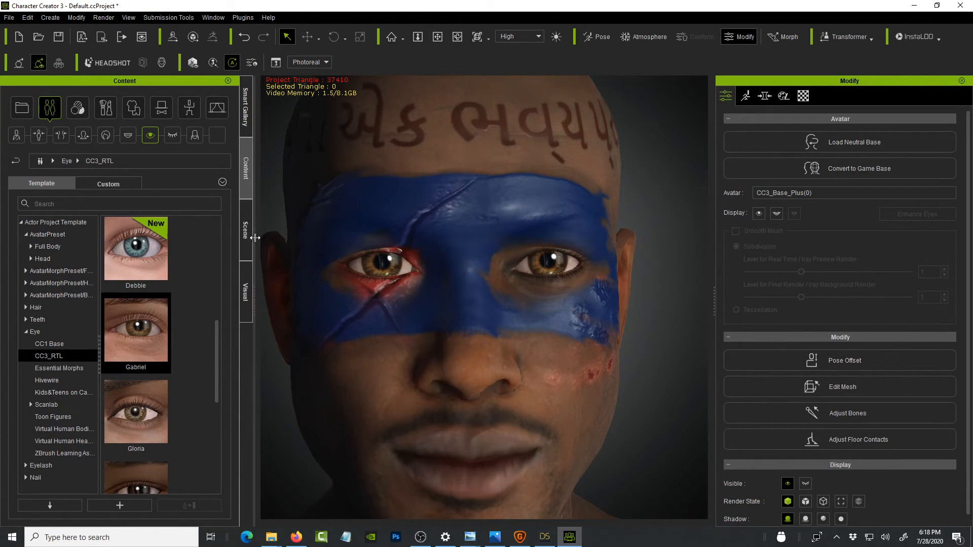
- Find the Enforcer 01 Armor - Male pack in the Smart Gallery and open its contents
{"action": "left_click", "coordinate": [247, 117]}
{"action": "scroll", "coordinate": [205, 321], "scroll_direction": "down", "scroll_amount": 5}
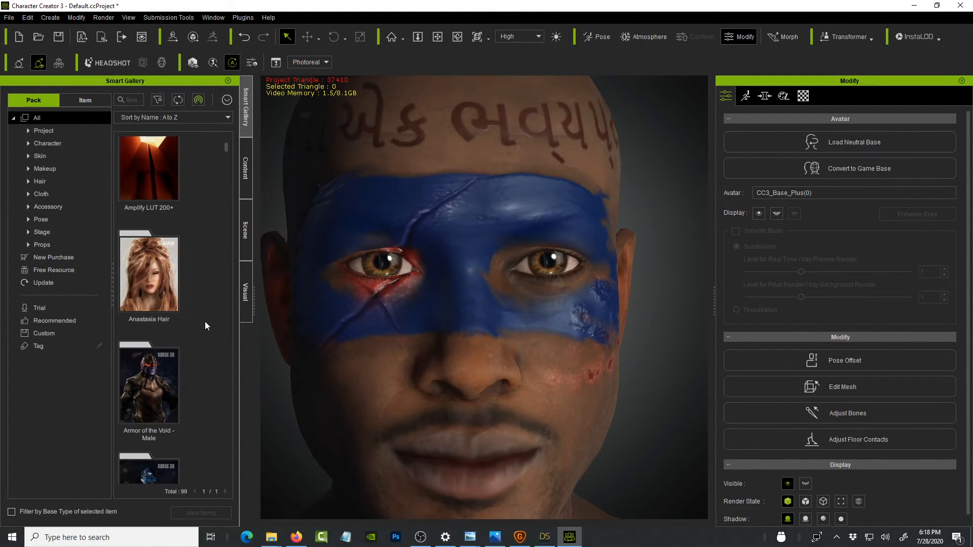
{"action": "scroll", "coordinate": [199, 348], "scroll_direction": "down", "scroll_amount": 5}
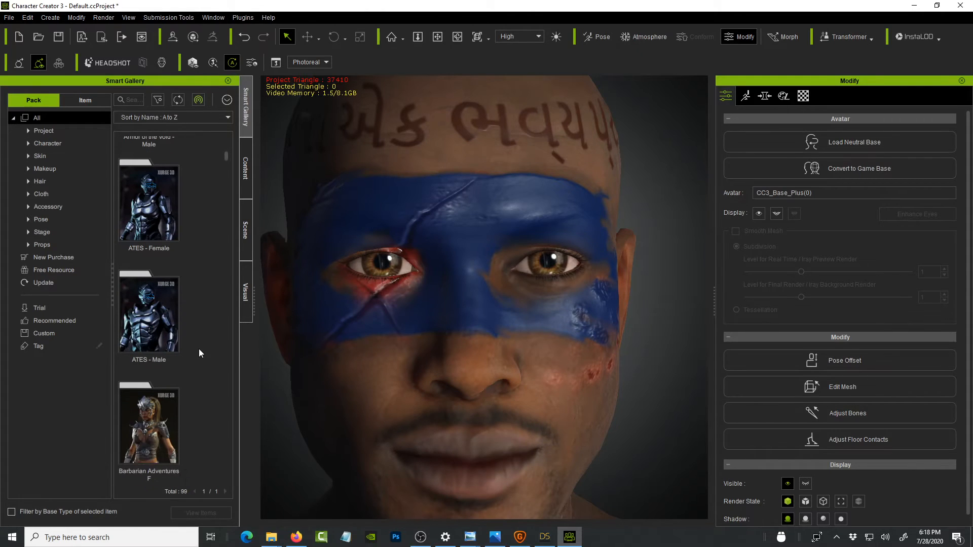
{"action": "scroll", "coordinate": [202, 346], "scroll_direction": "down", "scroll_amount": 2}
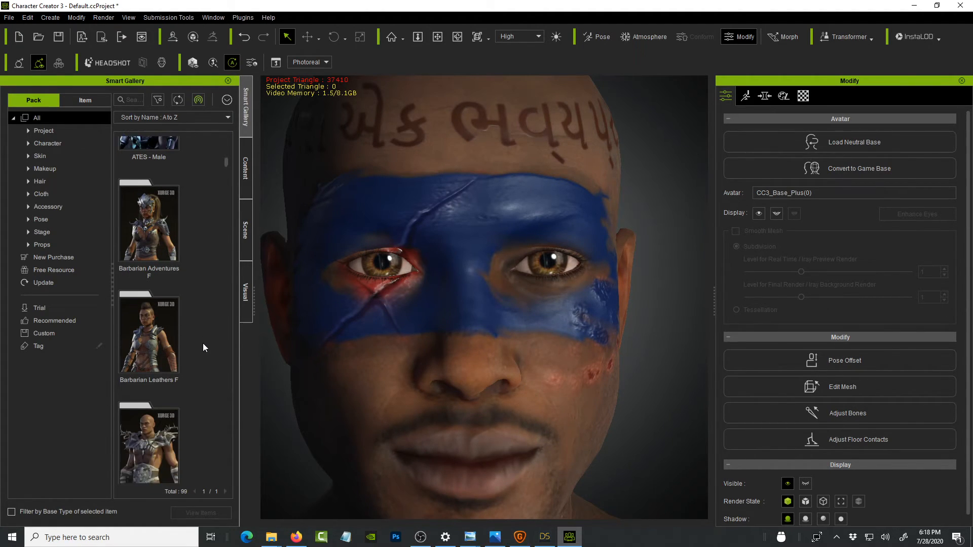
{"action": "left_click_drag", "start_coordinate": [228, 166], "coordinate": [221, 263]}
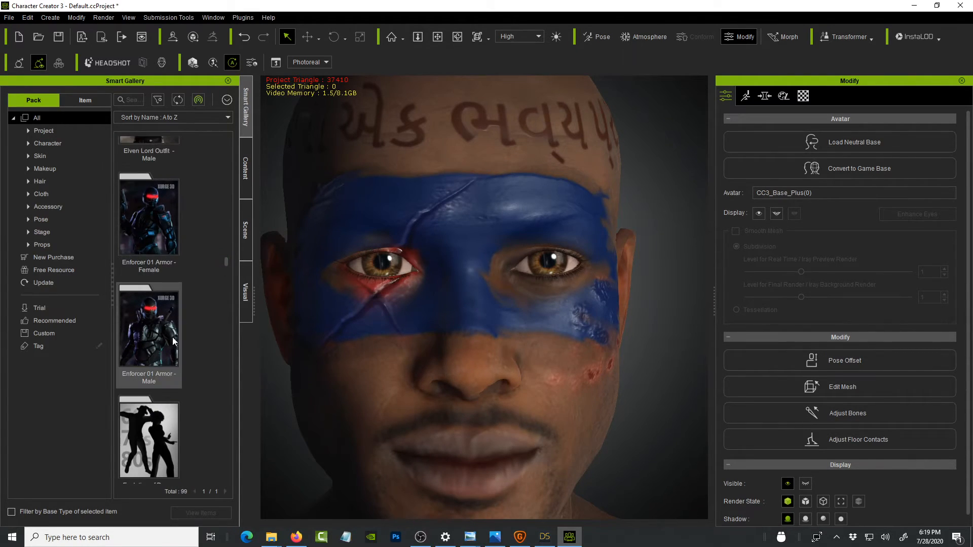
{"action": "left_click", "coordinate": [158, 344]}
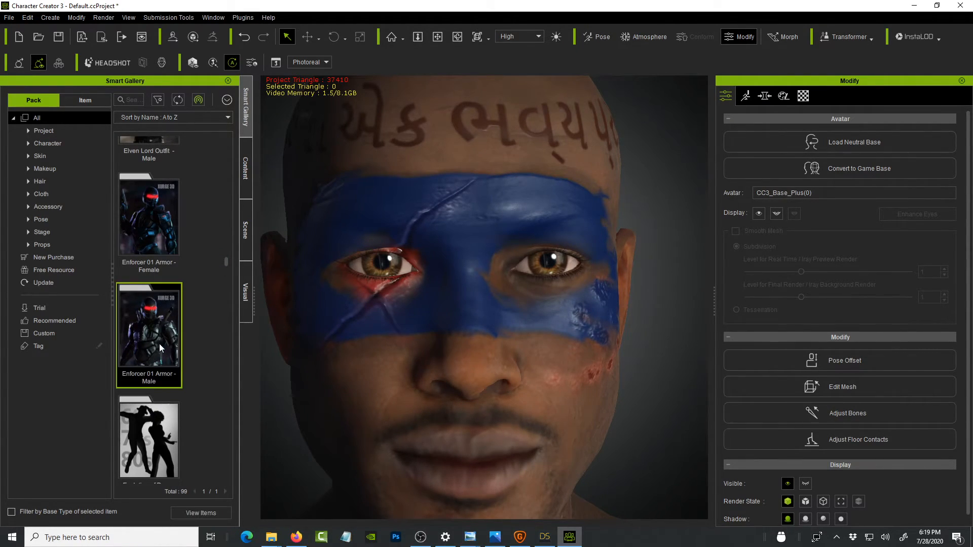
{"action": "double_click", "coordinate": [159, 344]}
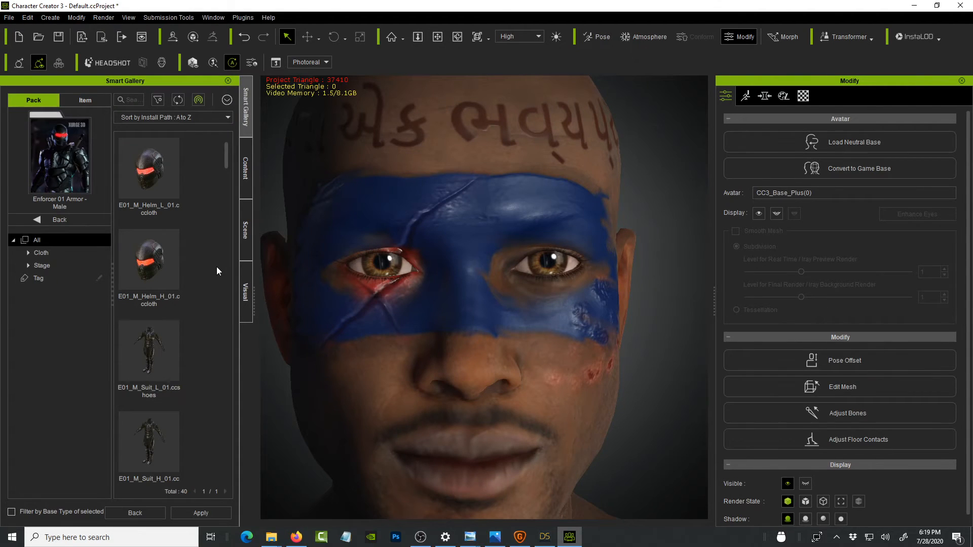
- Dress the character in the E01_M_Suit_H_01 armour suit from the Enforcer 01 pack
{"action": "scroll", "coordinate": [217, 269], "scroll_direction": "down", "scroll_amount": 1}
{"action": "mouse_move", "coordinate": [226, 158]}
{"action": "left_mouse_down"}
{"action": "mouse_move", "coordinate": [227, 226]}
{"action": "mouse_move", "coordinate": [228, 155]}
{"action": "left_mouse_up"}
{"action": "left_click", "coordinate": [169, 466]}
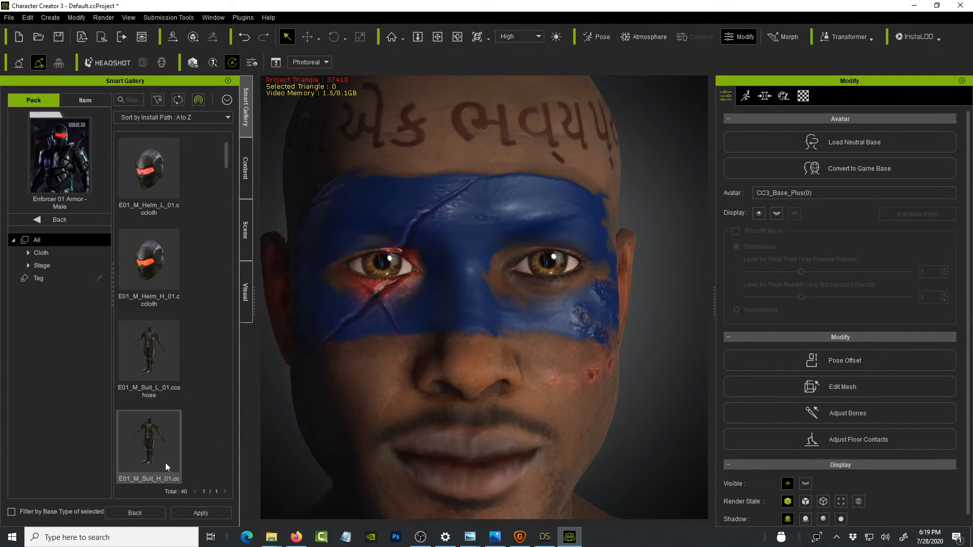
{"action": "double_click", "coordinate": [157, 427]}
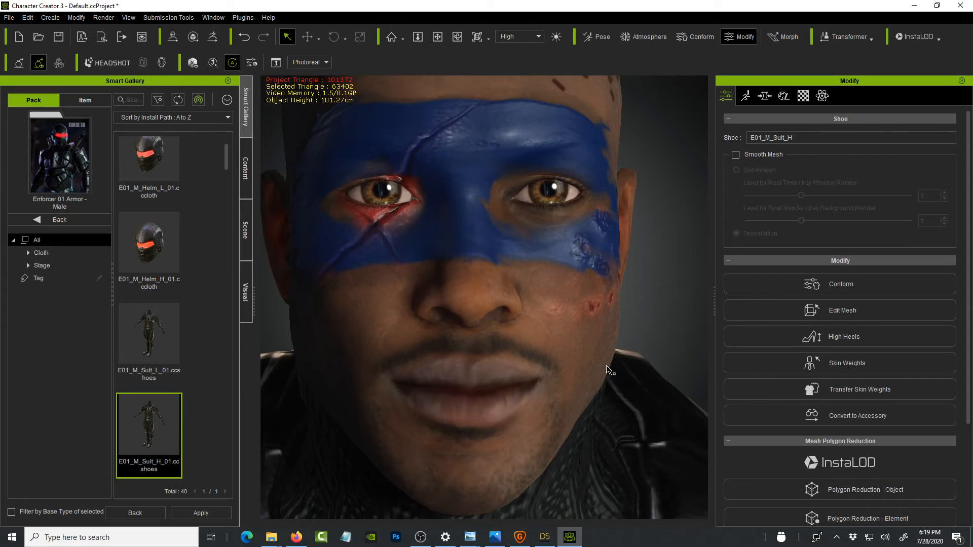
{"action": "scroll", "coordinate": [525, 372], "scroll_direction": "down", "scroll_amount": 10}
{"action": "right_click_drag", "start_coordinate": [525, 372], "coordinate": [562, 280]}
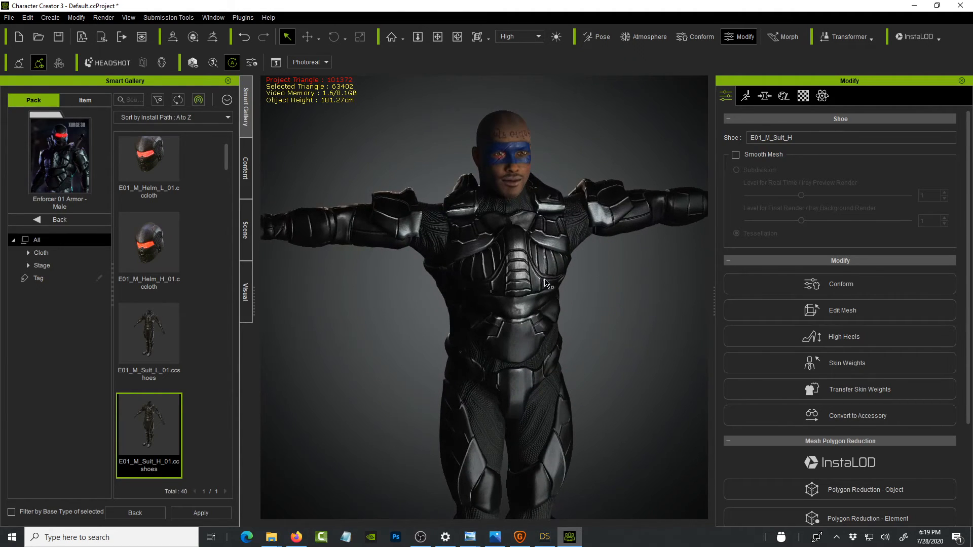
- Examine the fit of the armour suit on the character from the front and from an angle
{"action": "scroll", "coordinate": [178, 248], "scroll_direction": "up", "scroll_amount": 1}
{"action": "right_click_drag", "start_coordinate": [675, 280], "coordinate": [502, 247]}
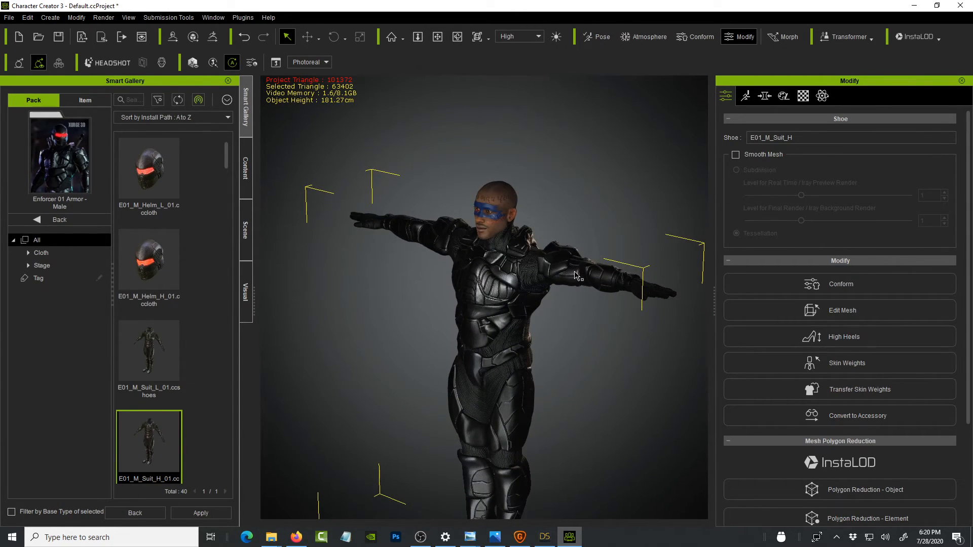
{"action": "scroll", "coordinate": [558, 249], "scroll_direction": "up", "scroll_amount": 5}
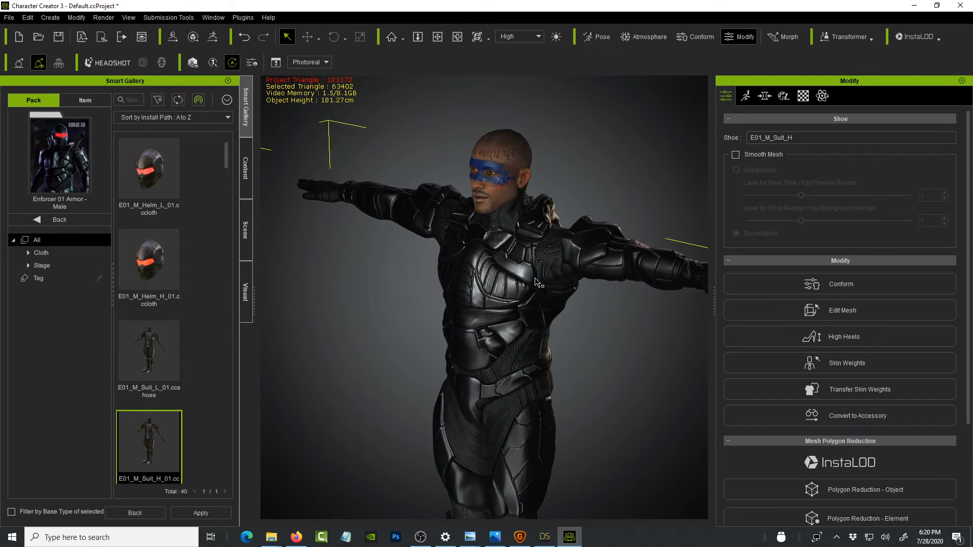
{"action": "right_click_drag", "start_coordinate": [535, 281], "coordinate": [608, 451]}
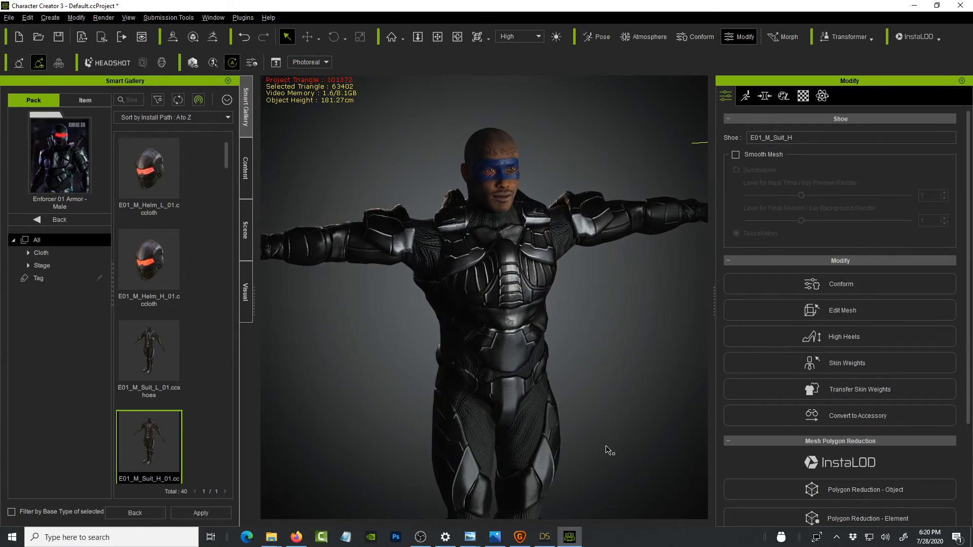
{"action": "right_click_drag", "start_coordinate": [587, 259], "coordinate": [416, 243]}
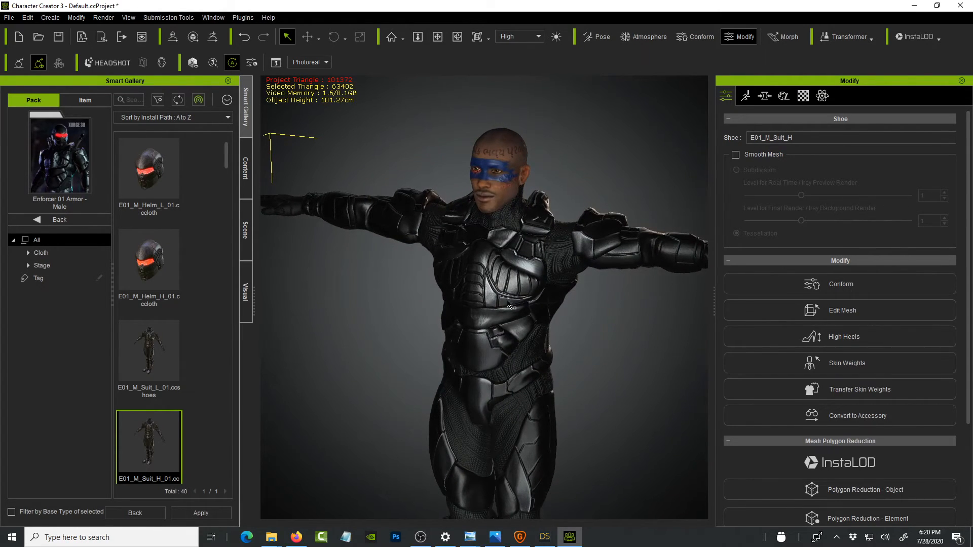
- View the Sci-Fi_Concept_Solomon_06_Denoised_beauty image in Windows Photo Viewer and return to Character Creator 3
{"action": "mouse_move", "coordinate": [470, 537]}
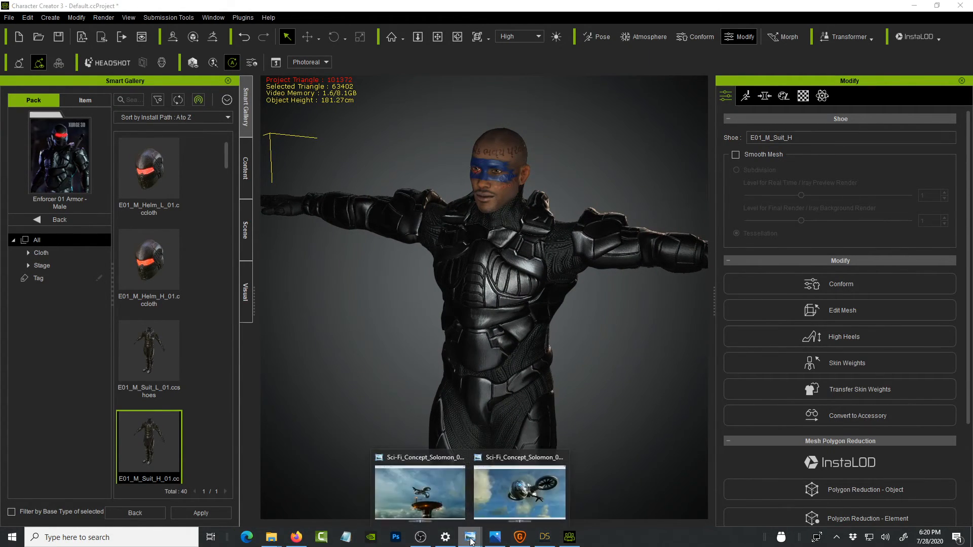
{"action": "left_click", "coordinate": [493, 478]}
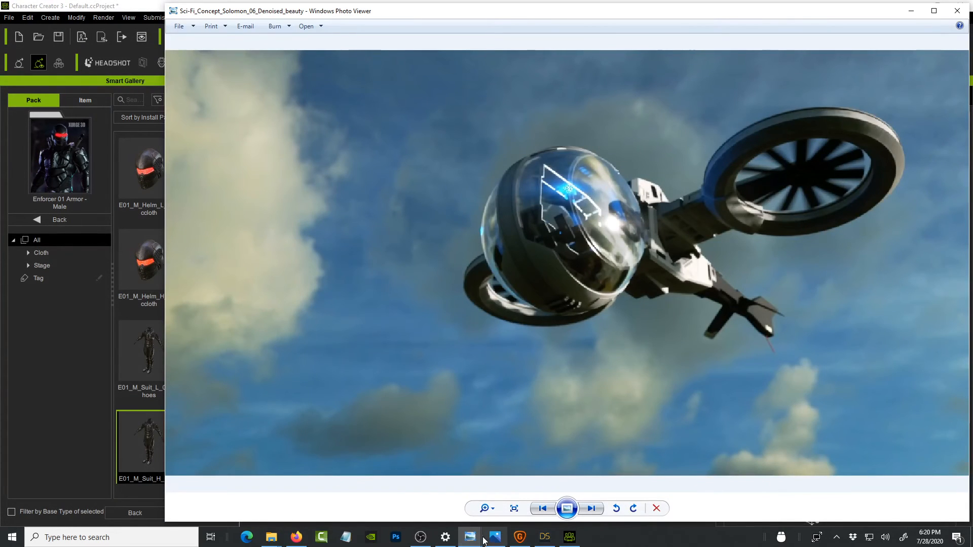
{"action": "left_click", "coordinate": [911, 11]}
- Examine the suit's chest and shoulder plates and how its collar meets the character's neck
{"action": "right_click_drag", "start_coordinate": [385, 354], "coordinate": [647, 234]}
{"action": "scroll", "coordinate": [648, 234], "scroll_direction": "up", "scroll_amount": 5}
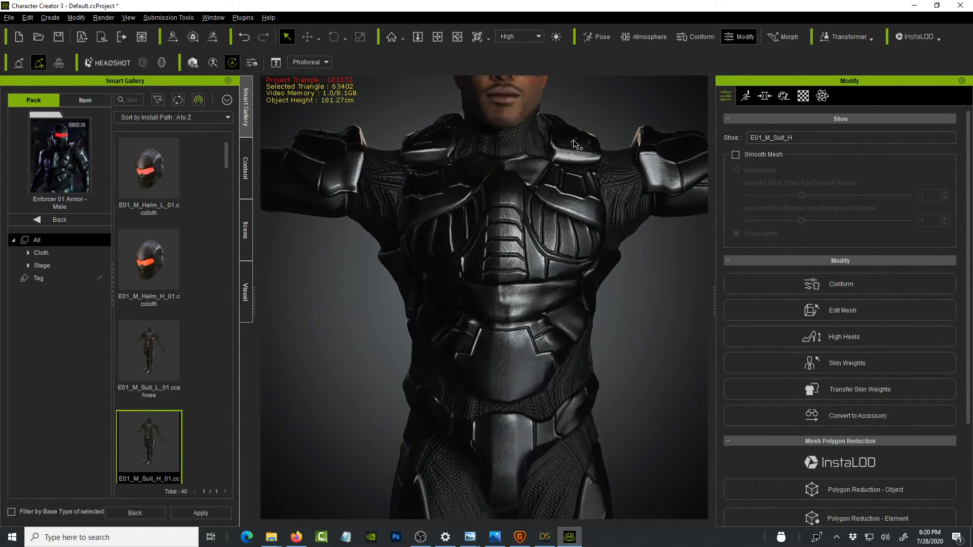
{"action": "middle_click_drag", "start_coordinate": [550, 213], "coordinate": [550, 329]}
{"action": "right_click_drag", "start_coordinate": [488, 356], "coordinate": [263, 392]}
{"action": "scroll", "coordinate": [447, 304], "scroll_direction": "up", "scroll_amount": 4}
{"action": "right_click_drag", "start_coordinate": [461, 253], "coordinate": [506, 282]}
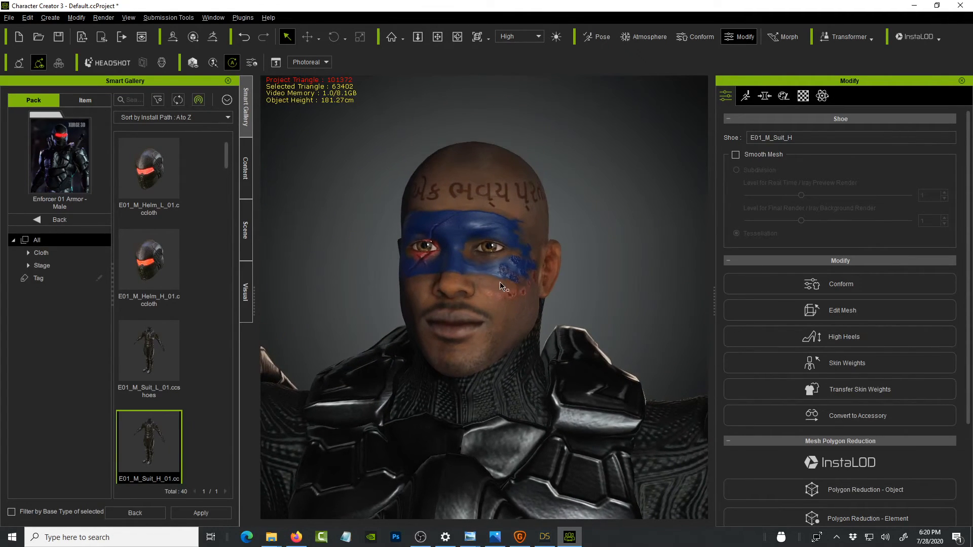
- Inspect the character's painted and scarred face above the armour collar from an angle and from the front
{"action": "scroll", "coordinate": [497, 281], "scroll_direction": "up", "scroll_amount": 3}
{"action": "right_click_drag", "start_coordinate": [604, 265], "coordinate": [583, 329]}
{"action": "scroll", "coordinate": [580, 337], "scroll_direction": "up", "scroll_amount": 1}
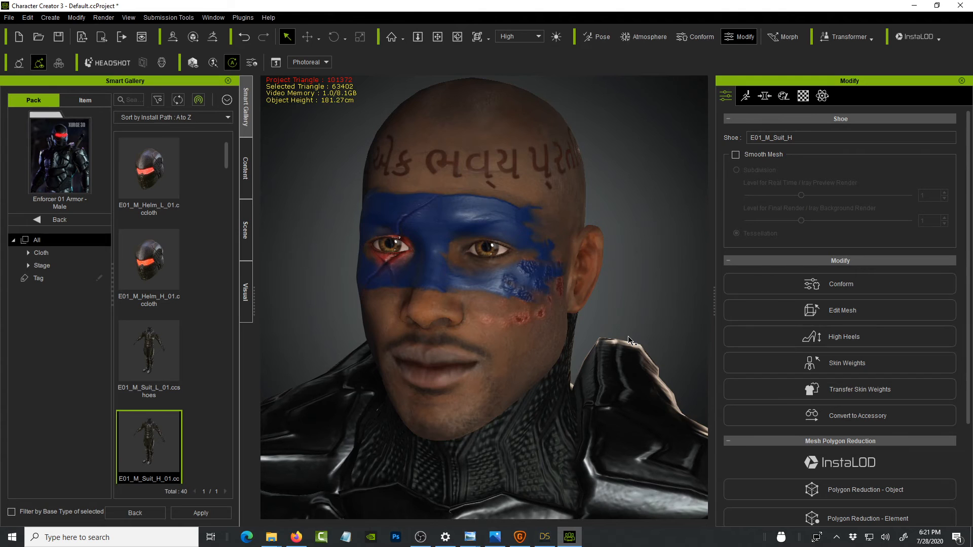
{"action": "right_click_drag", "start_coordinate": [580, 288], "coordinate": [515, 226]}
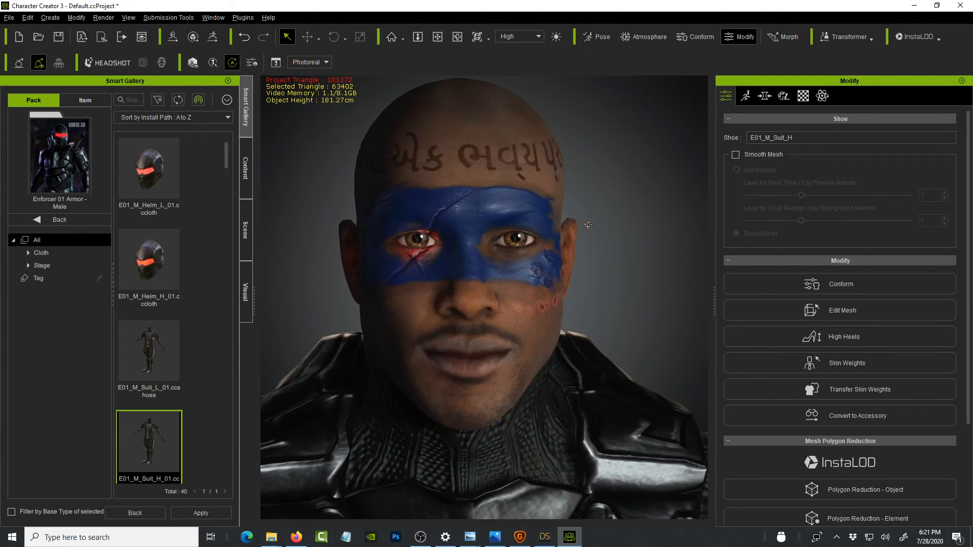
{"action": "scroll", "coordinate": [515, 226], "scroll_direction": "up", "scroll_amount": 3}
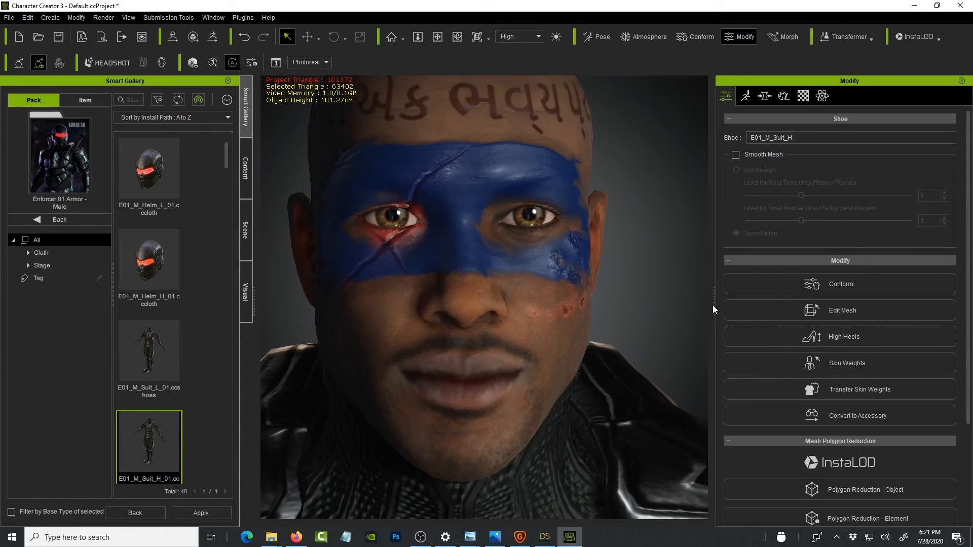
- Widen the viewport and examine the eyes, scars and face paint from both sides in close-up
{"action": "left_click_drag", "start_coordinate": [714, 305], "coordinate": [900, 308]}
{"action": "scroll", "coordinate": [870, 310], "scroll_direction": "down", "scroll_amount": 2}
{"action": "right_click_drag", "start_coordinate": [862, 304], "coordinate": [648, 293]}
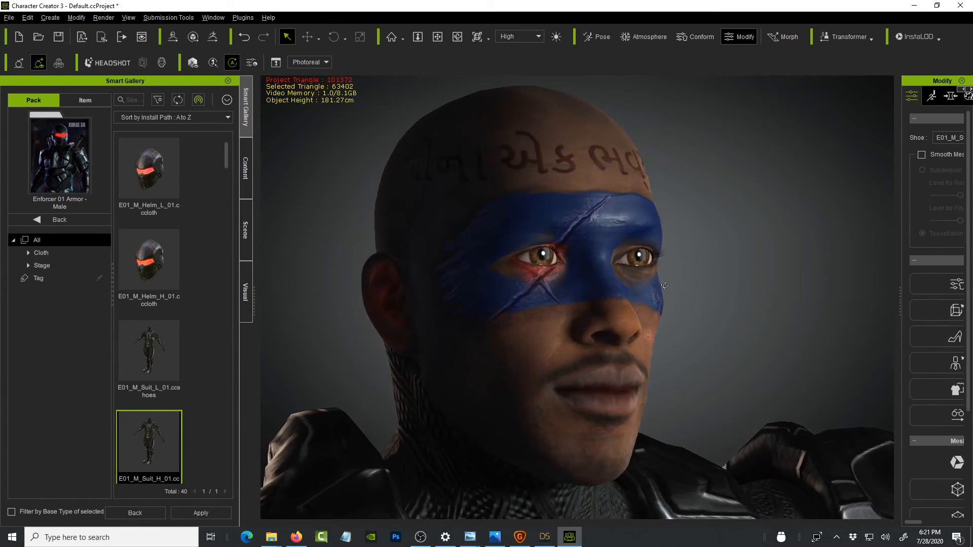
{"action": "right_click_drag", "start_coordinate": [715, 302], "coordinate": [617, 310]}
{"action": "scroll", "coordinate": [617, 310], "scroll_direction": "up", "scroll_amount": 5}
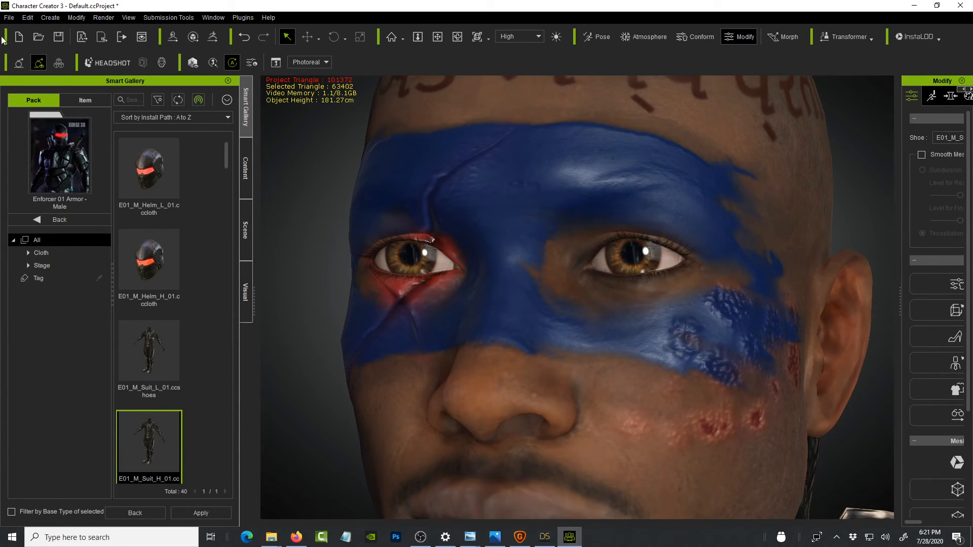
- Open the Concept Film folder of the custom projects, under 2020 and Sci-Fi, and look through its stored characters
{"action": "left_click", "coordinate": [247, 164]}
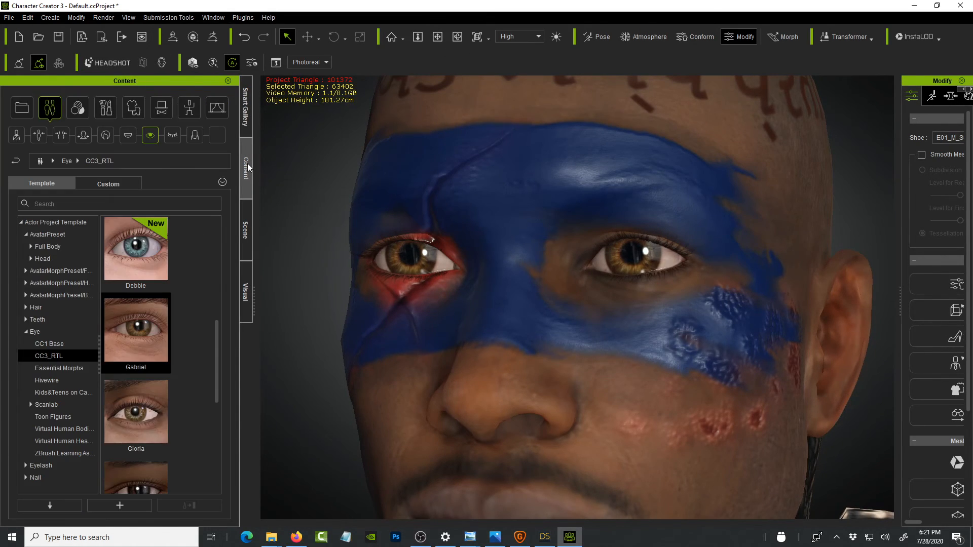
{"action": "left_click", "coordinate": [20, 109]}
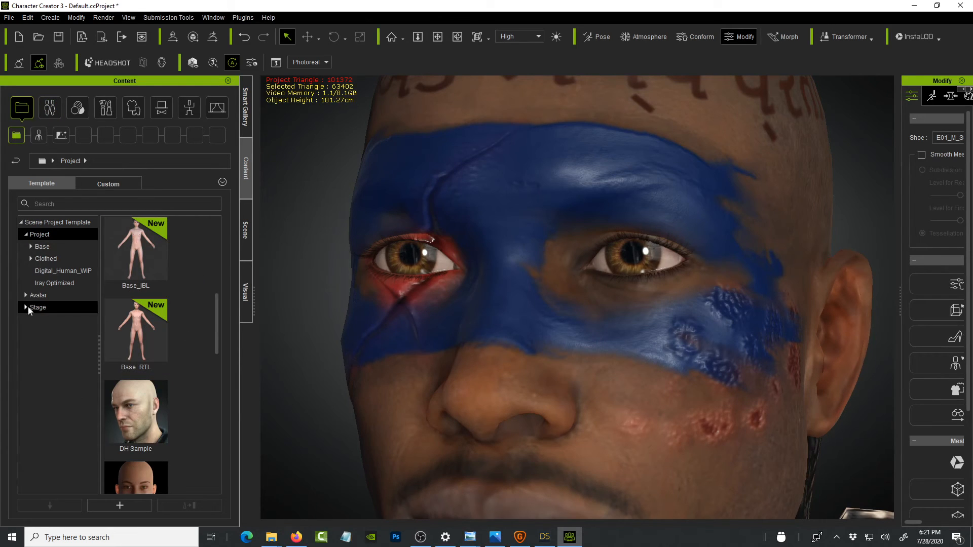
{"action": "left_click", "coordinate": [108, 184]}
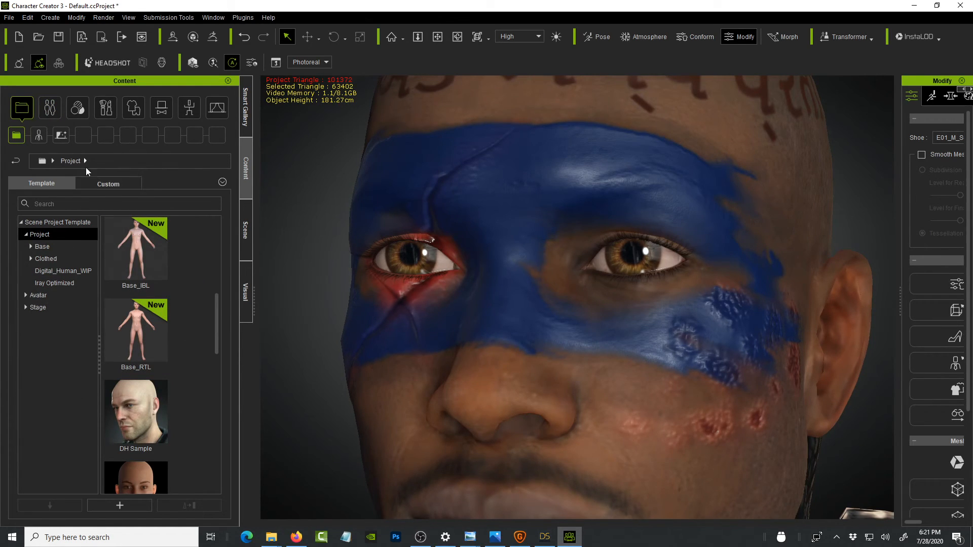
{"action": "scroll", "coordinate": [208, 348], "scroll_direction": "down", "scroll_amount": 1}
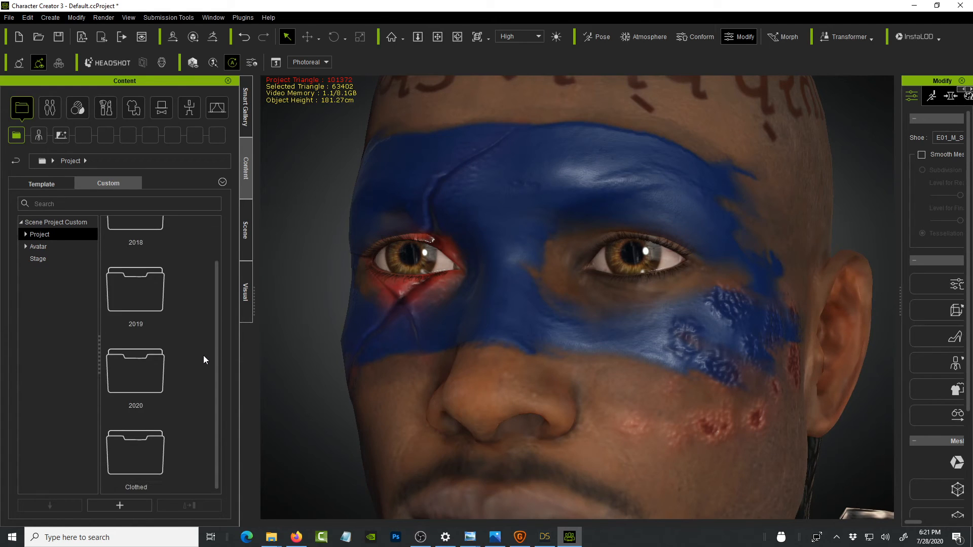
{"action": "double_click", "coordinate": [142, 387]}
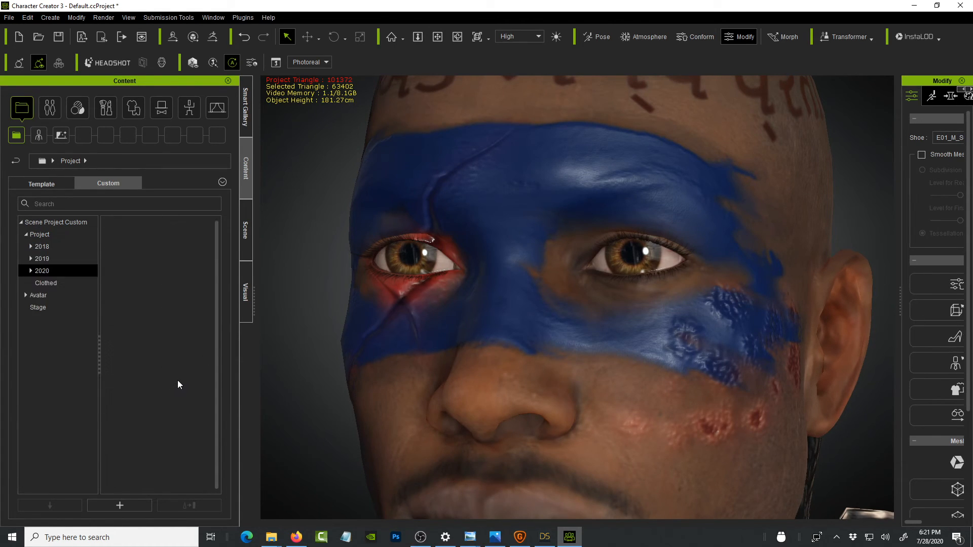
{"action": "scroll", "coordinate": [178, 375], "scroll_direction": "down", "scroll_amount": 2}
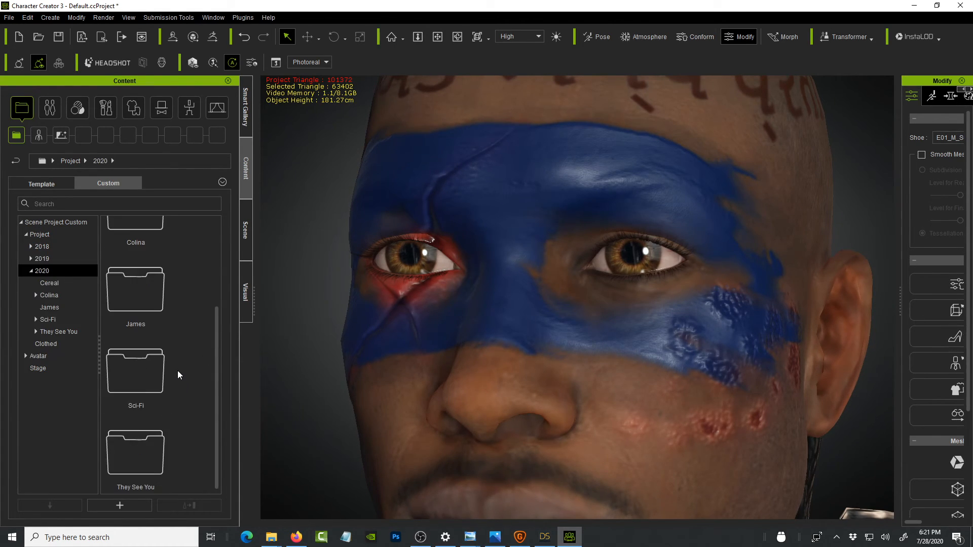
{"action": "double_click", "coordinate": [141, 384]}
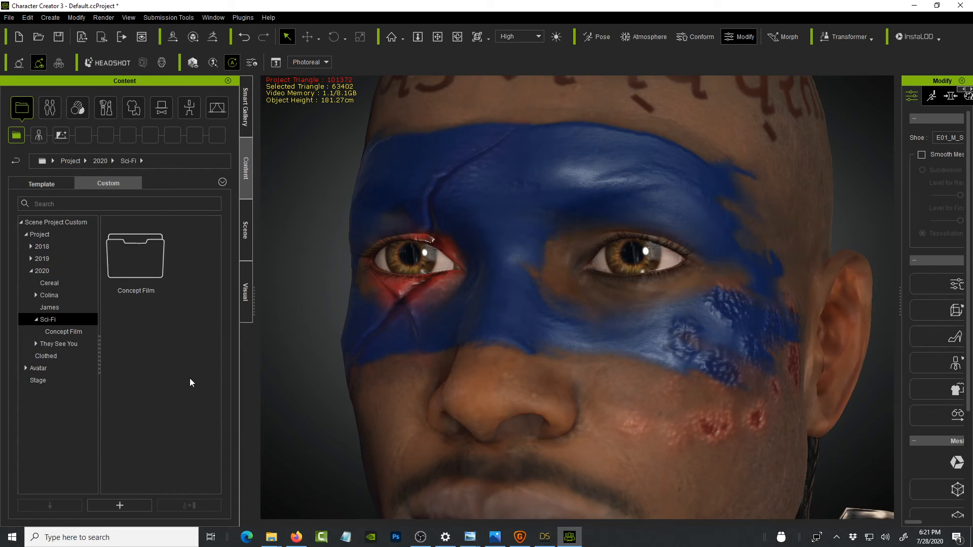
{"action": "double_click", "coordinate": [136, 269]}
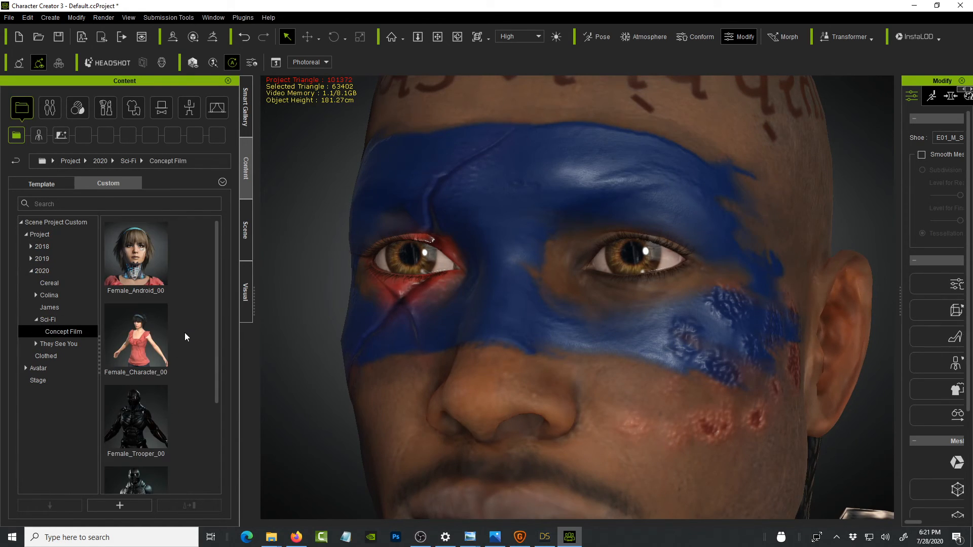
{"action": "scroll", "coordinate": [190, 339], "scroll_direction": "down", "scroll_amount": 2}
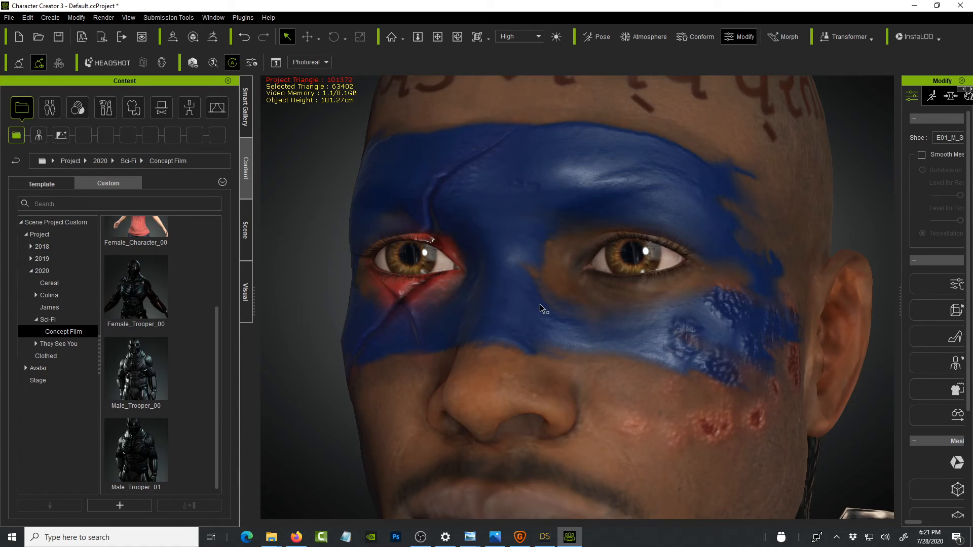
- Select the base avatar together with its suit and save the character to the Concept Film folder as Male_Trooper_01_CC3
{"action": "left_click", "coordinate": [246, 236]}
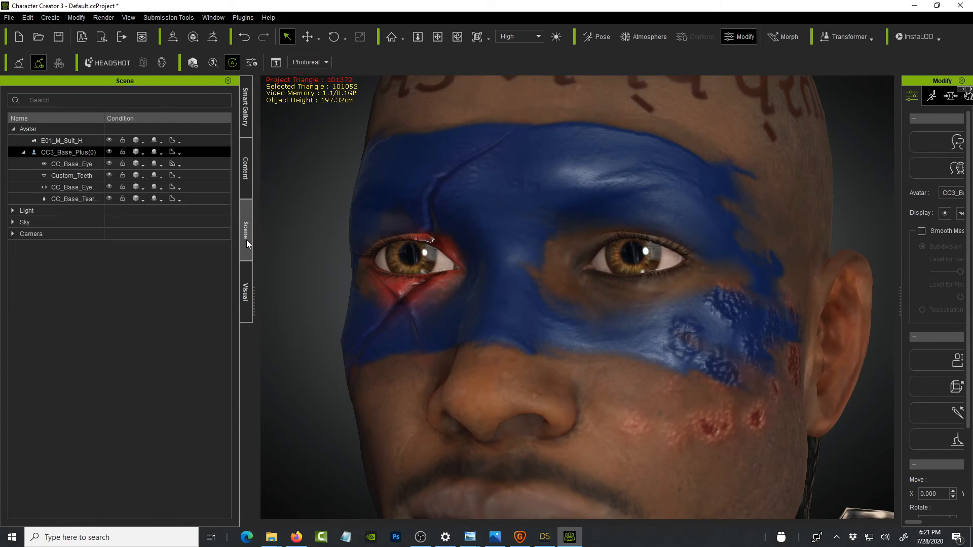
{"action": "left_click", "coordinate": [53, 129]}
{"action": "left_click", "coordinate": [30, 141]}
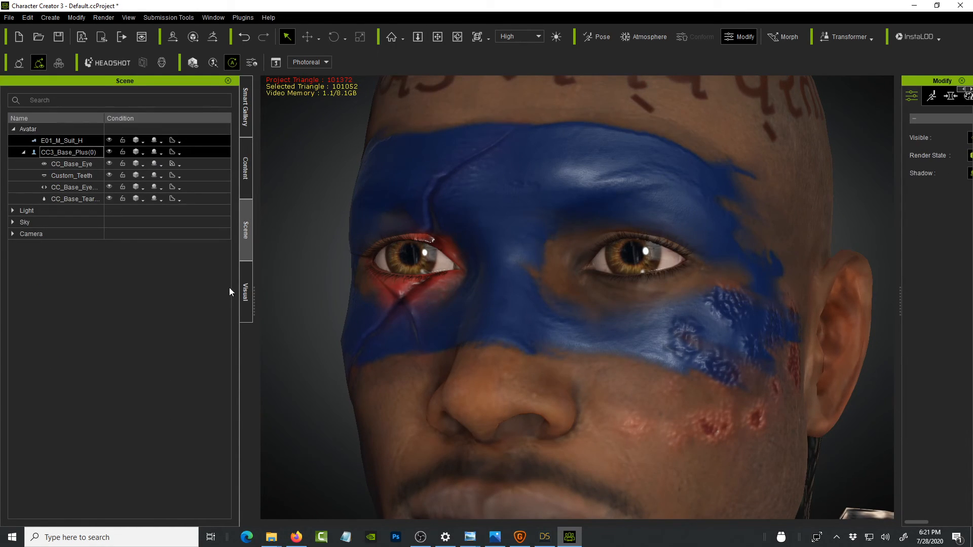
{"action": "left_click", "coordinate": [247, 161]}
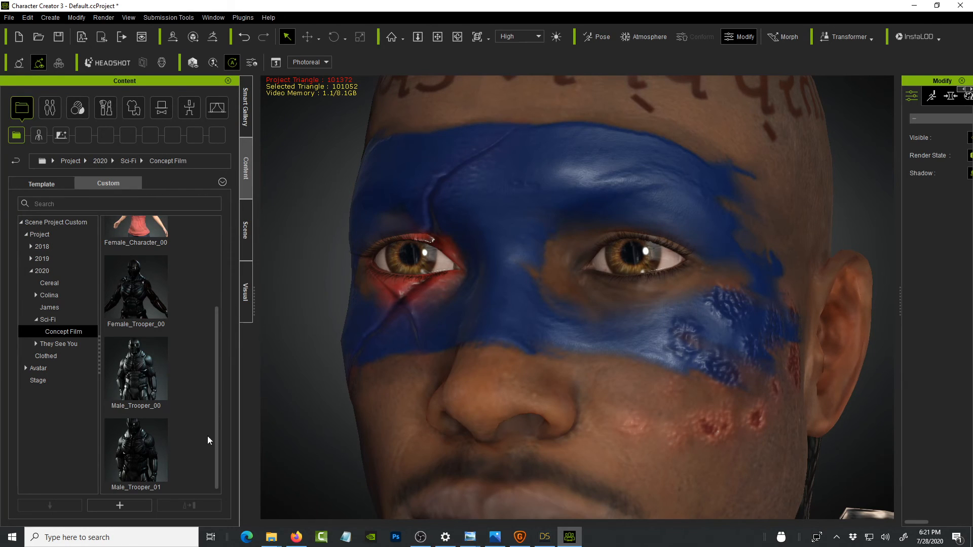
{"action": "left_click", "coordinate": [120, 505]}
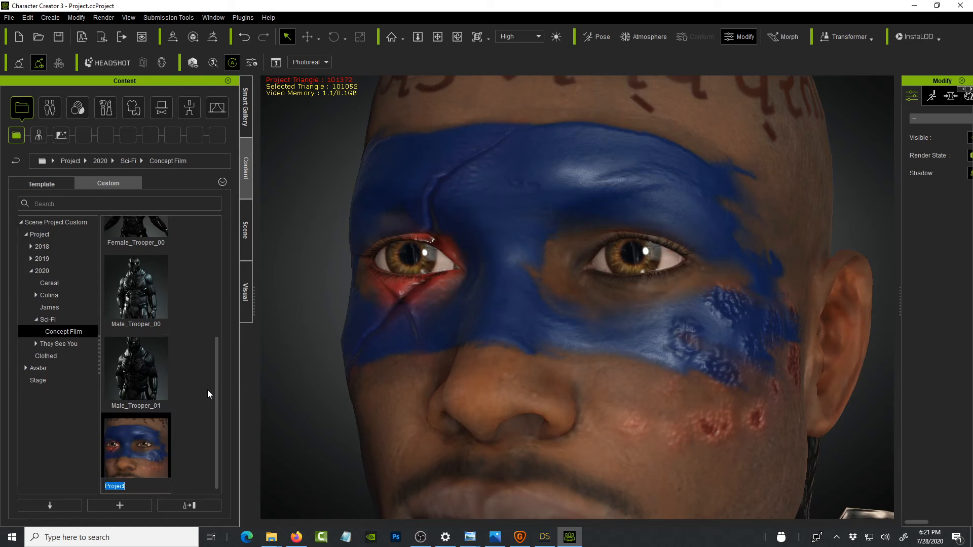
{"action": "mouse_move", "coordinate": [150, 483]}
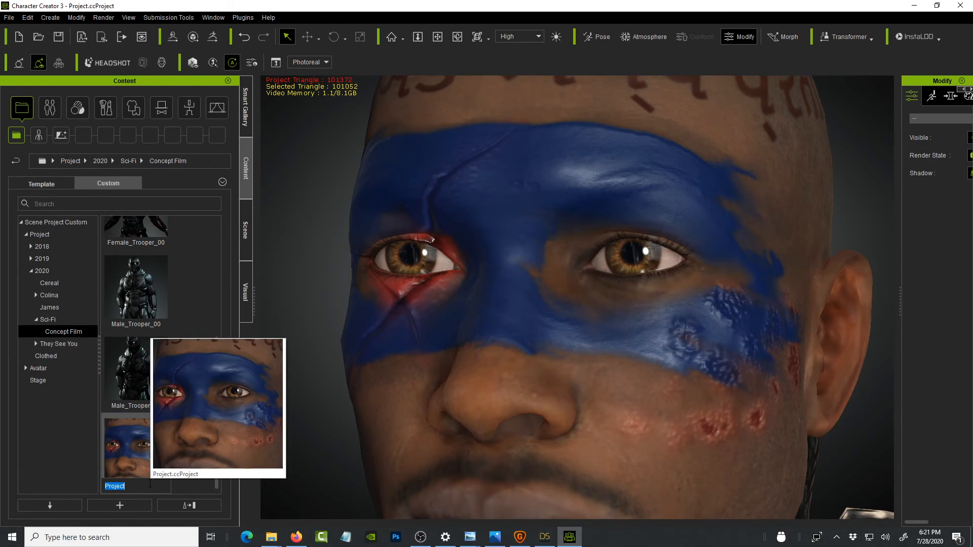
{"action": "type", "text": "Male_Trooper_01_CC3"}
{"action": "key", "text": "Return"}
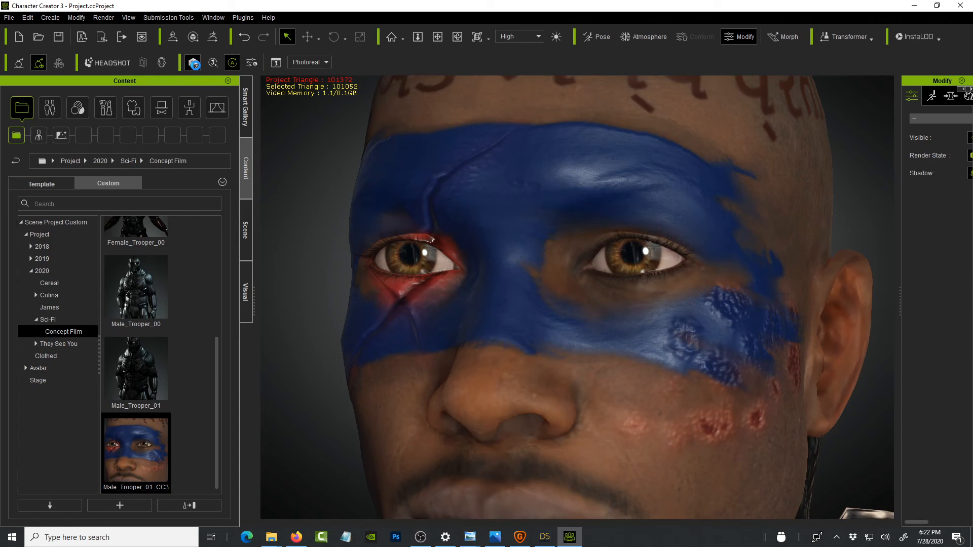
- Start an Iray preview render of the painted face and view it from the front and from the eye-scar side
{"action": "left_click", "coordinate": [192, 62]}
{"action": "left_click_drag", "start_coordinate": [972, 20], "coordinate": [261, 40]}
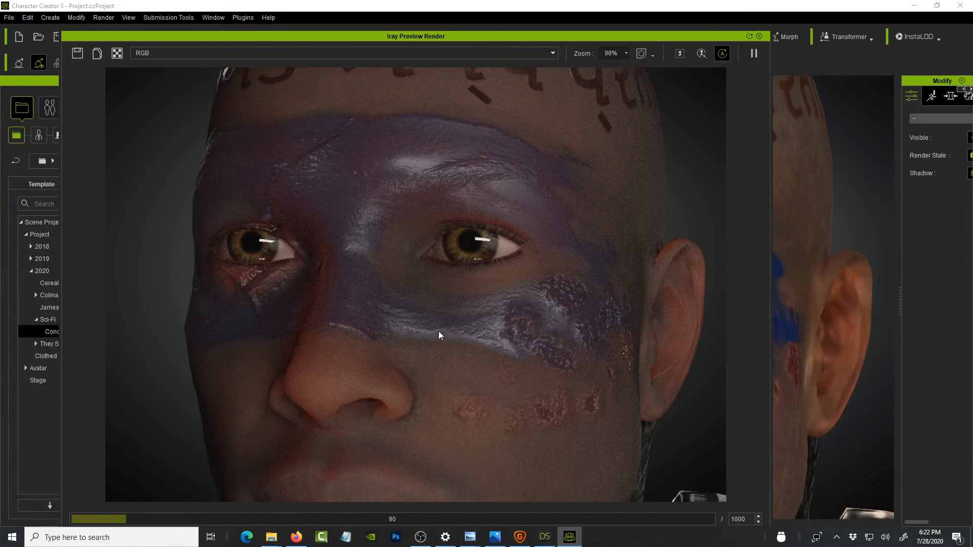
{"action": "mouse_move", "coordinate": [831, 303]}
{"action": "right_mouse_down"}
{"action": "mouse_move", "coordinate": [866, 298]}
{"action": "mouse_move", "coordinate": [787, 317]}
{"action": "right_mouse_up"}
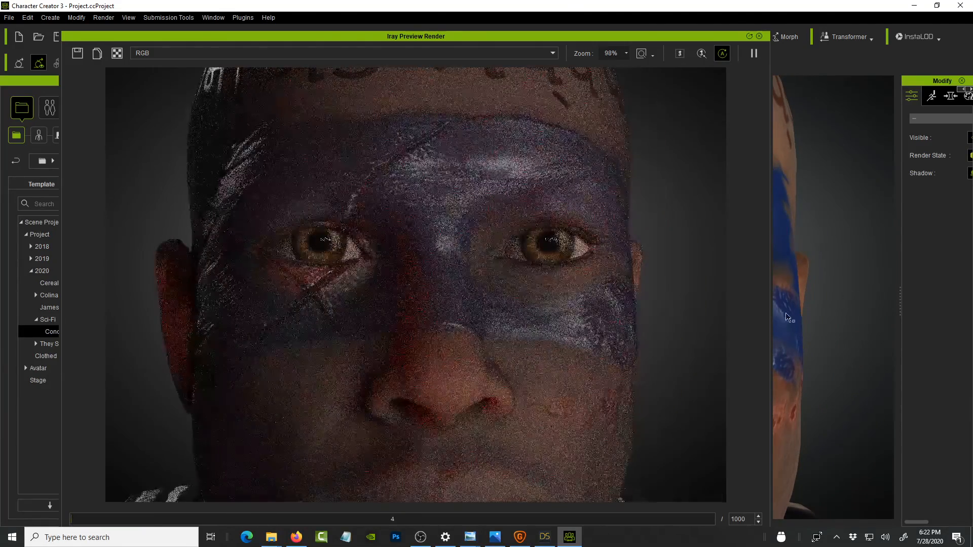
{"action": "right_click_drag", "start_coordinate": [811, 321], "coordinate": [864, 321]}
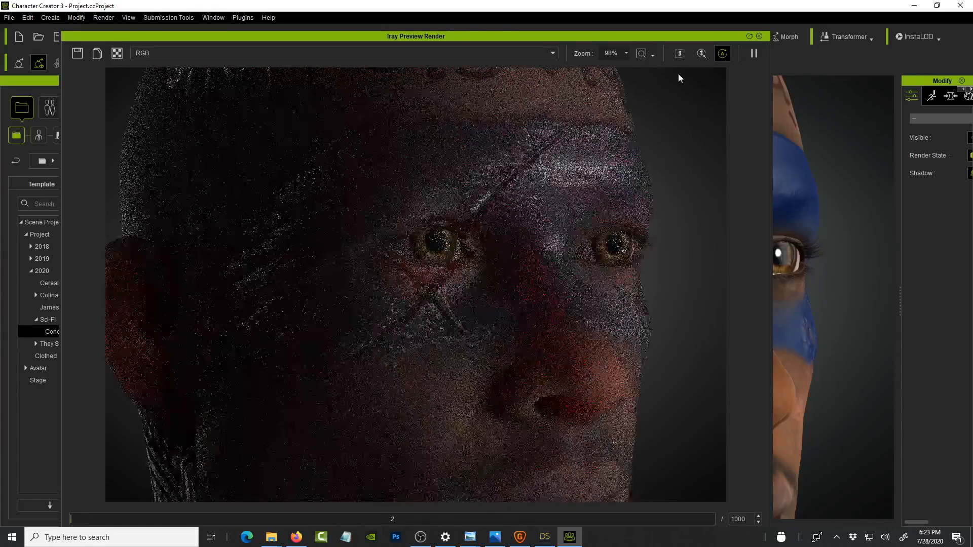
- Reposition the Iray preview beside the live viewport and examine the brow scar, face paint and forehead lettering in close-up
{"action": "left_click_drag", "start_coordinate": [645, 35], "coordinate": [458, 51]}
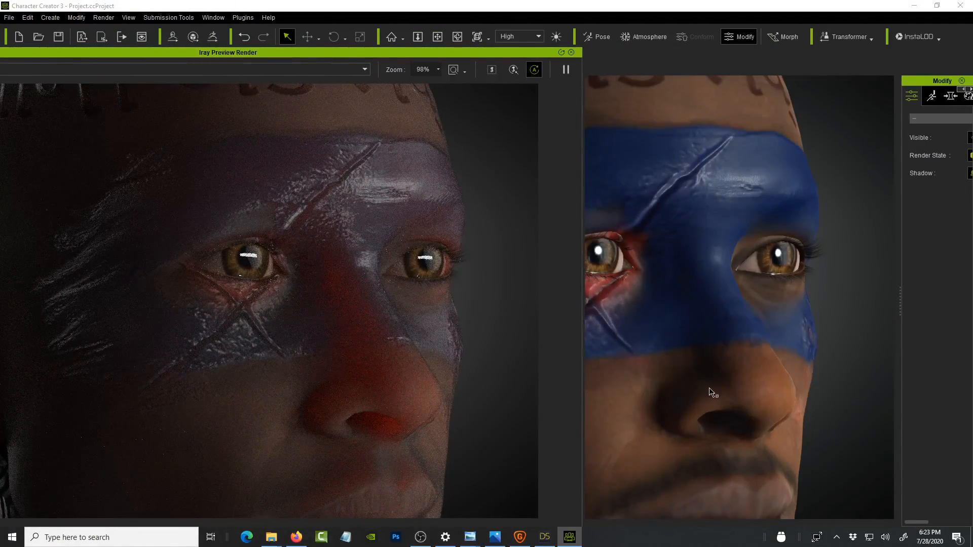
{"action": "left_click_drag", "start_coordinate": [409, 50], "coordinate": [535, 40]}
{"action": "left_click", "coordinate": [787, 367]}
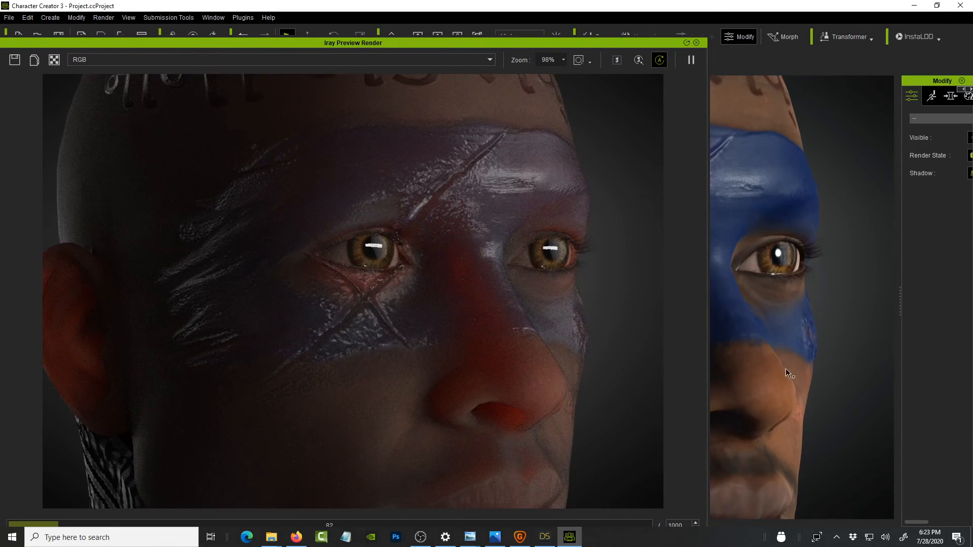
{"action": "scroll", "coordinate": [787, 367], "scroll_direction": "up", "scroll_amount": 5}
{"action": "middle_click_drag", "start_coordinate": [783, 385], "coordinate": [775, 377]}
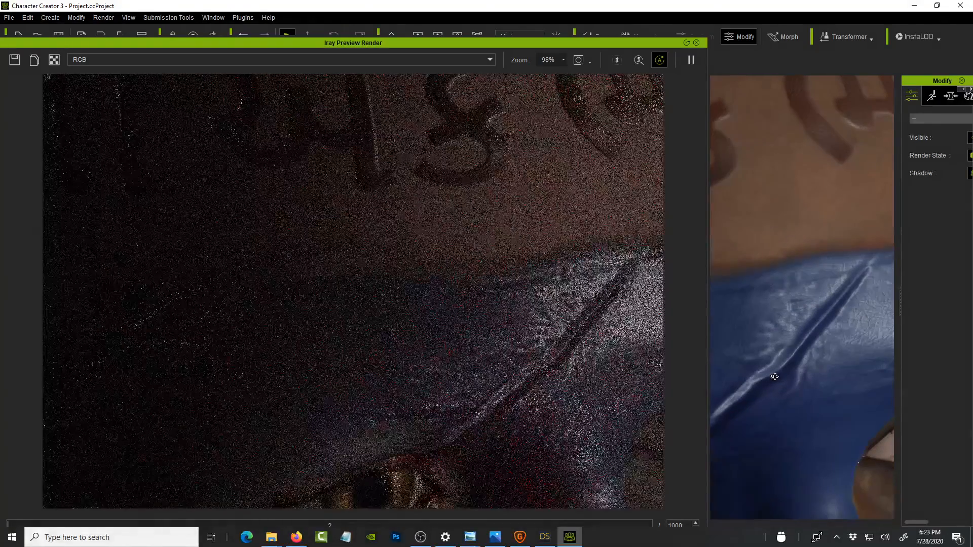
{"action": "scroll", "coordinate": [767, 357], "scroll_direction": "down", "scroll_amount": 5}
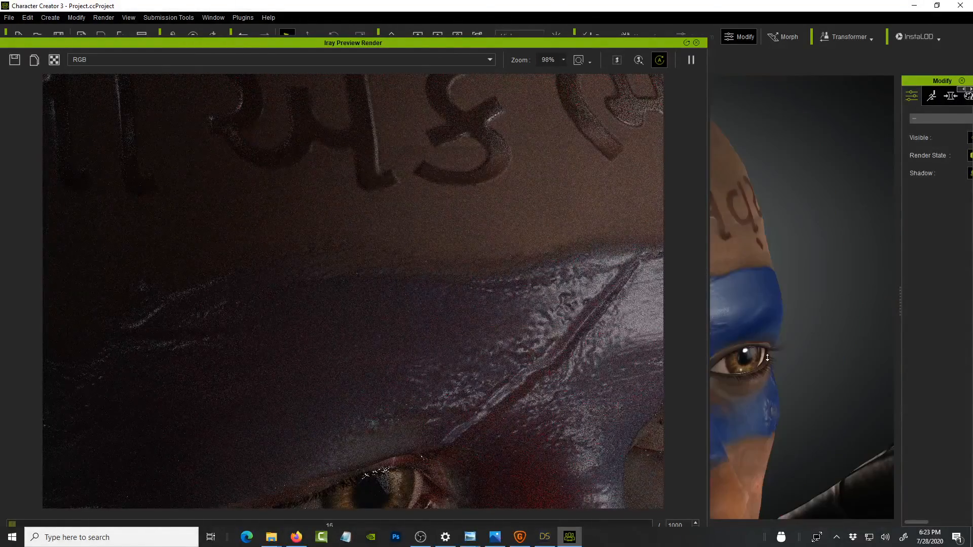
{"action": "scroll", "coordinate": [817, 267], "scroll_direction": "up", "scroll_amount": 5}
{"action": "middle_click_drag", "start_coordinate": [828, 267], "coordinate": [842, 279]}
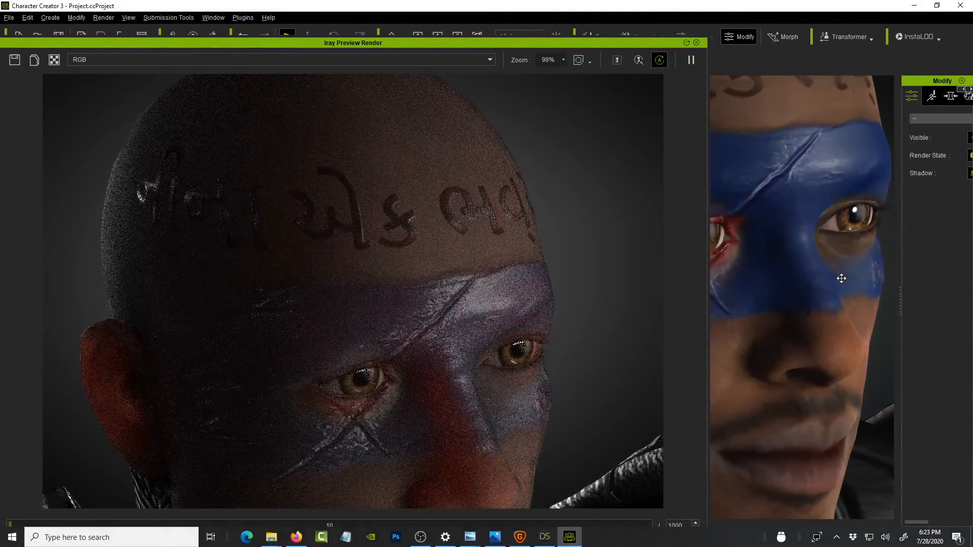